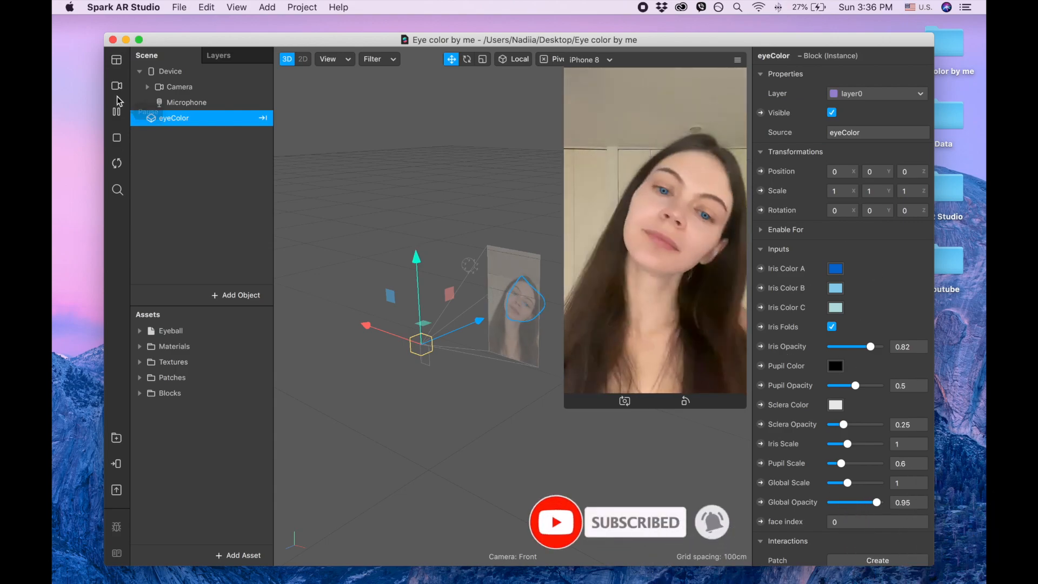
Close the open eye color project and create a new blank project.
click(113, 40)
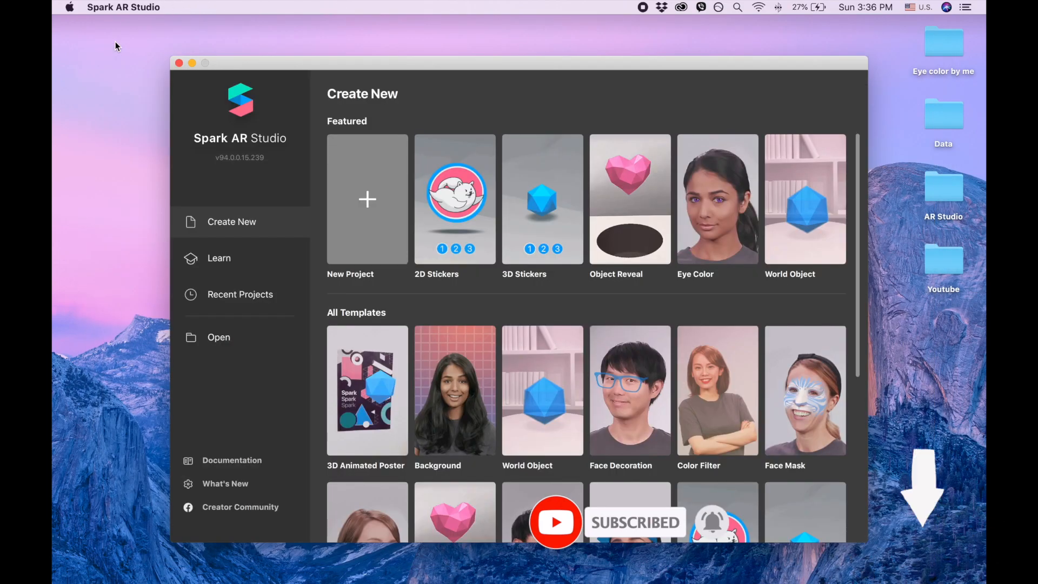
click(387, 216)
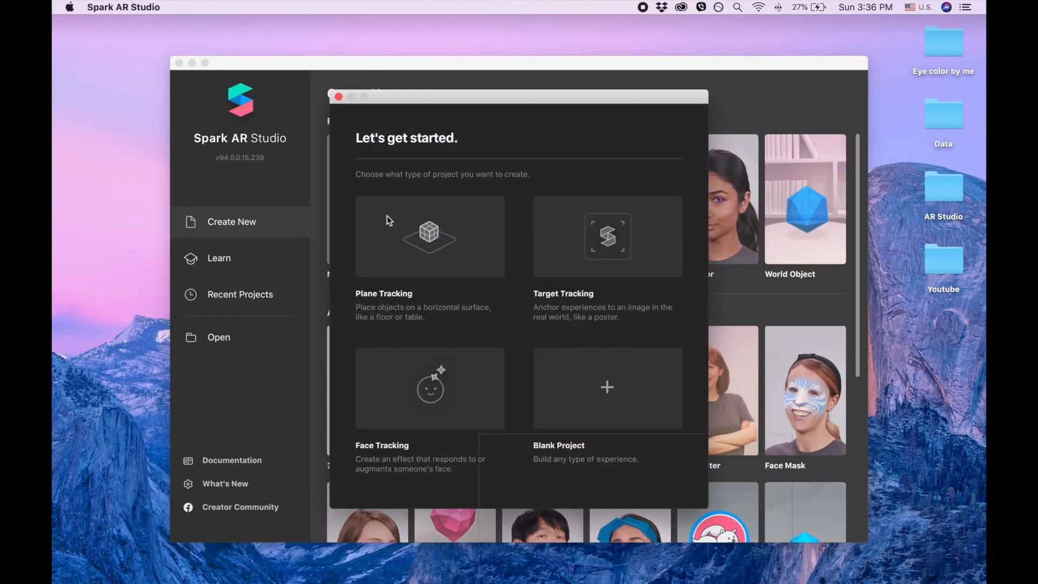
click(607, 397)
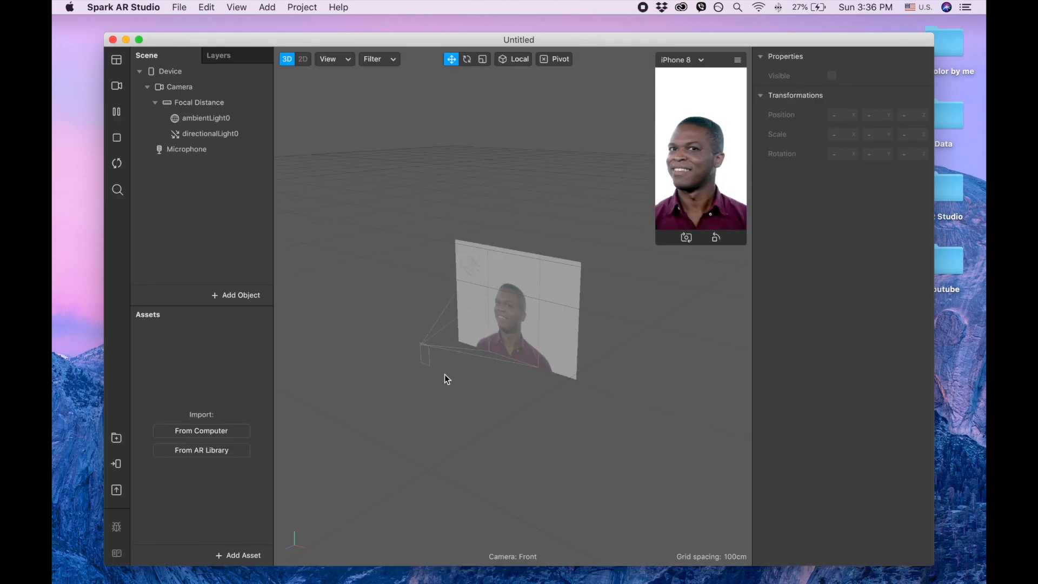
Set the preview camera to the 0:15 real-time simulation video of the long-haired woman, the last one in the list.
click(118, 87)
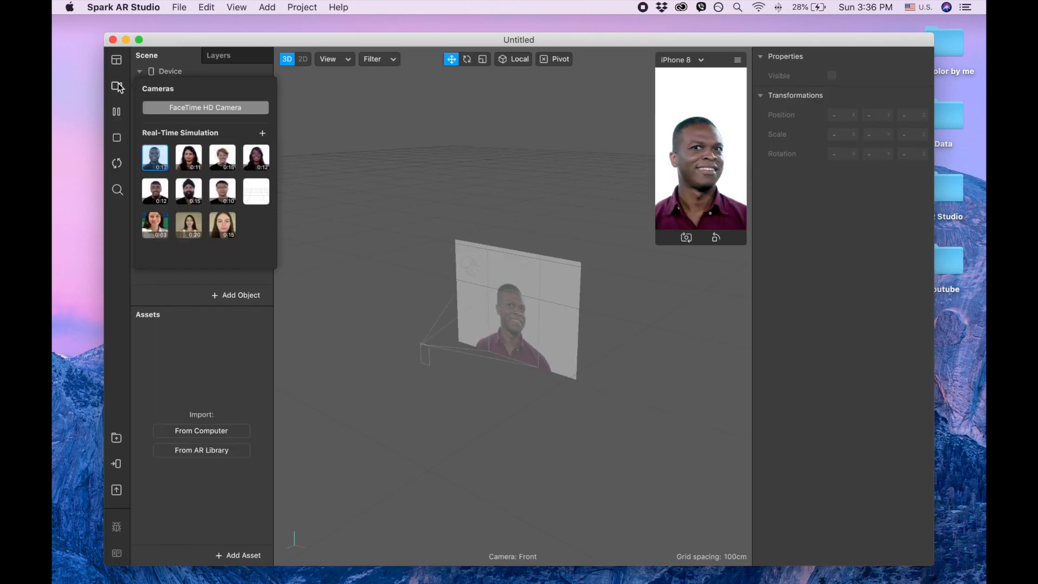
click(226, 227)
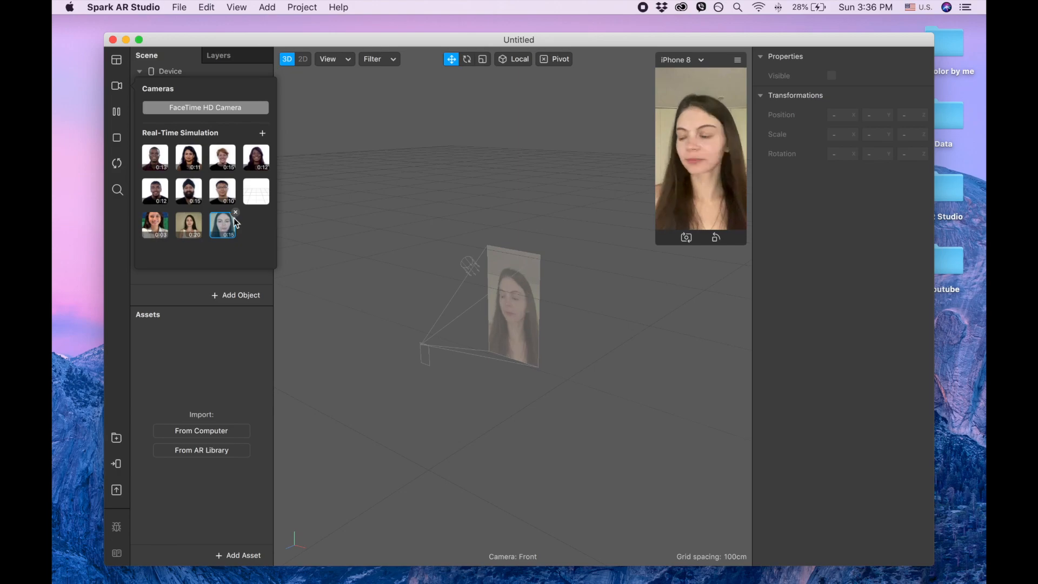
click(409, 211)
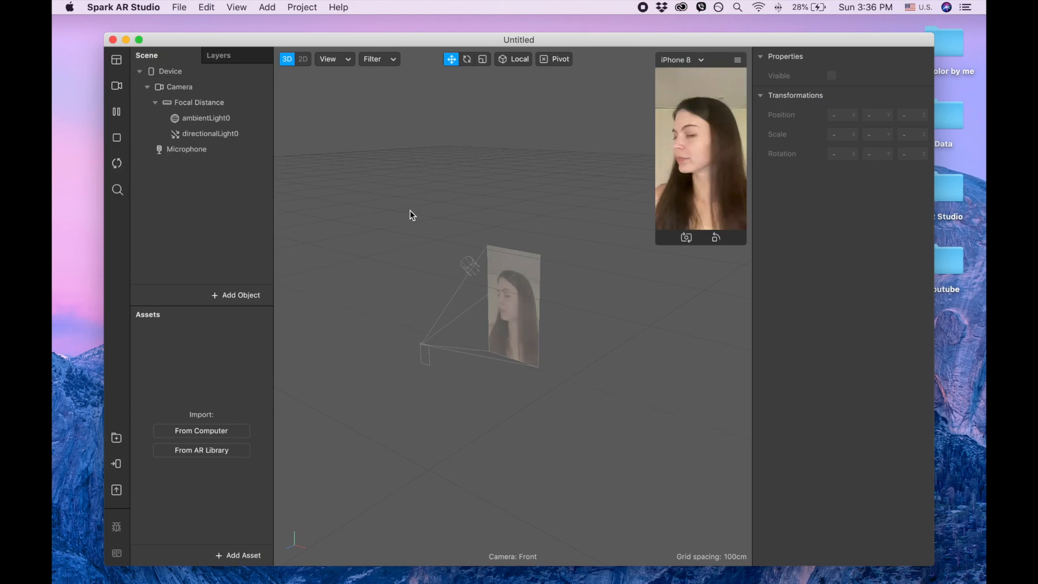
Add a face mesh to the scene and rename it retouch.
click(226, 300)
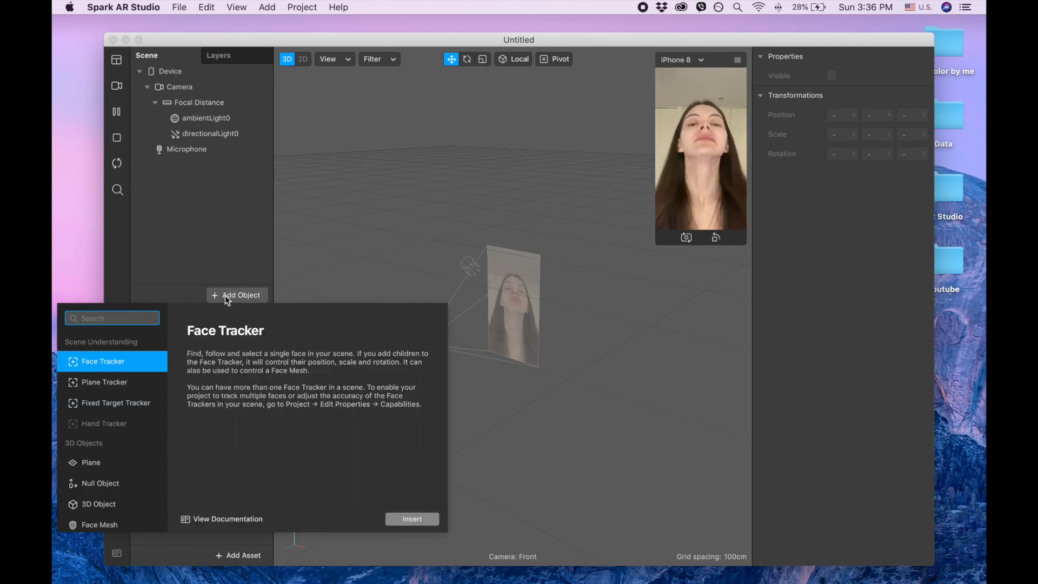
text(mesh)
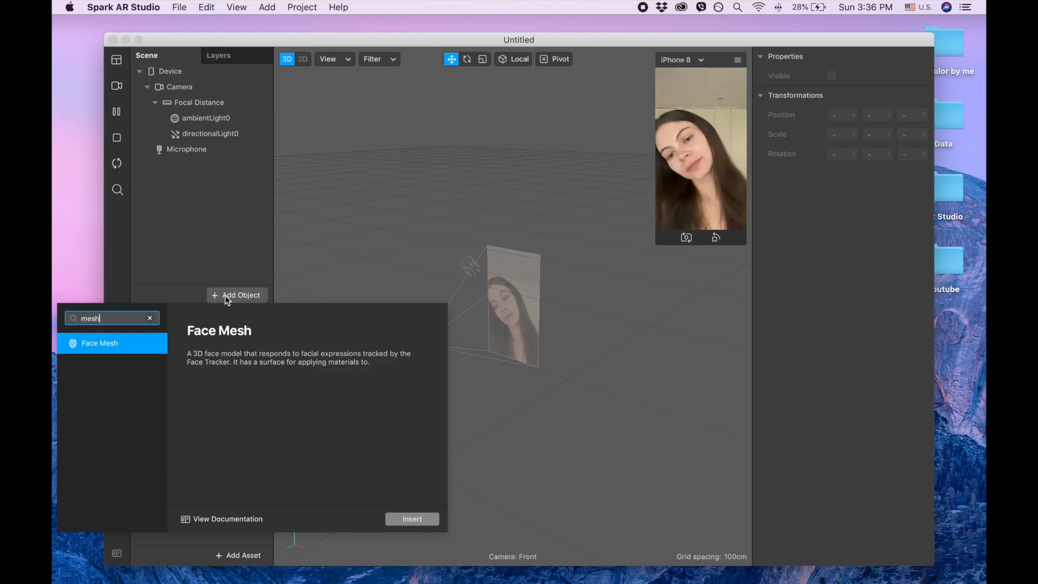
double_click(131, 346)
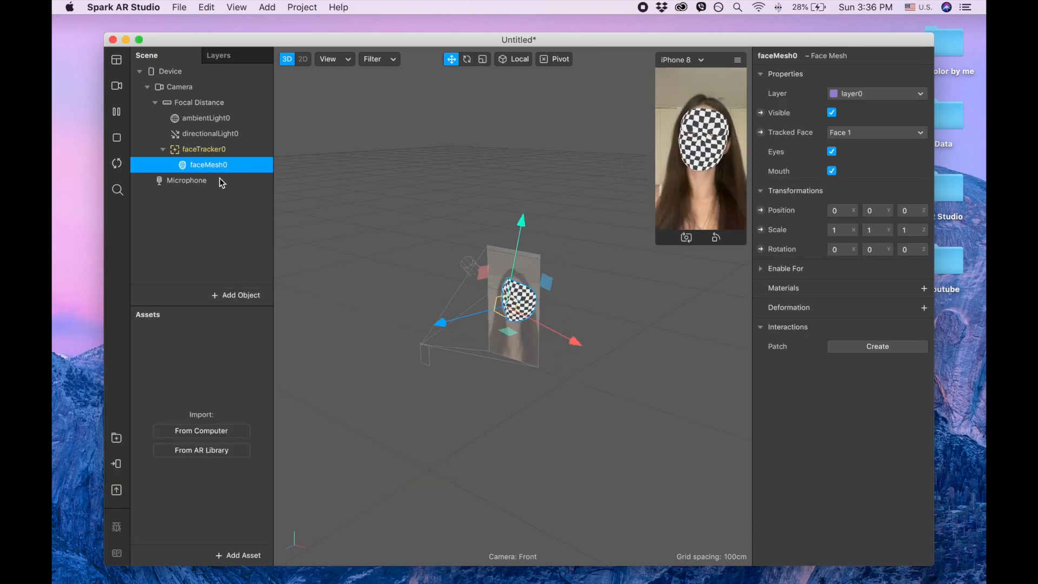
double_click(211, 165)
text(r)
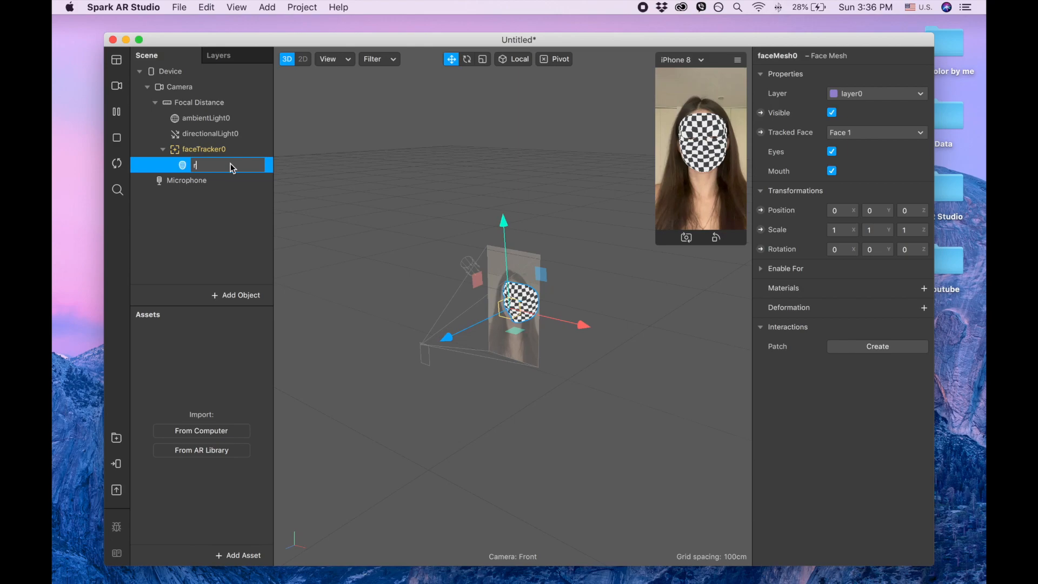
text(etouch)
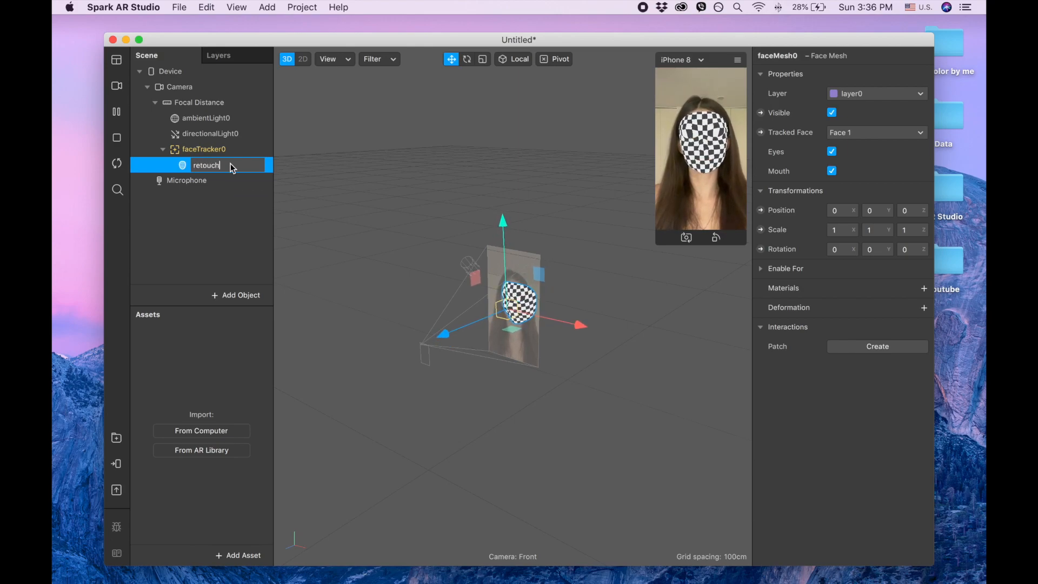
click(242, 193)
Create a new material for the retouch face mesh and rename the material retouch.
click(228, 164)
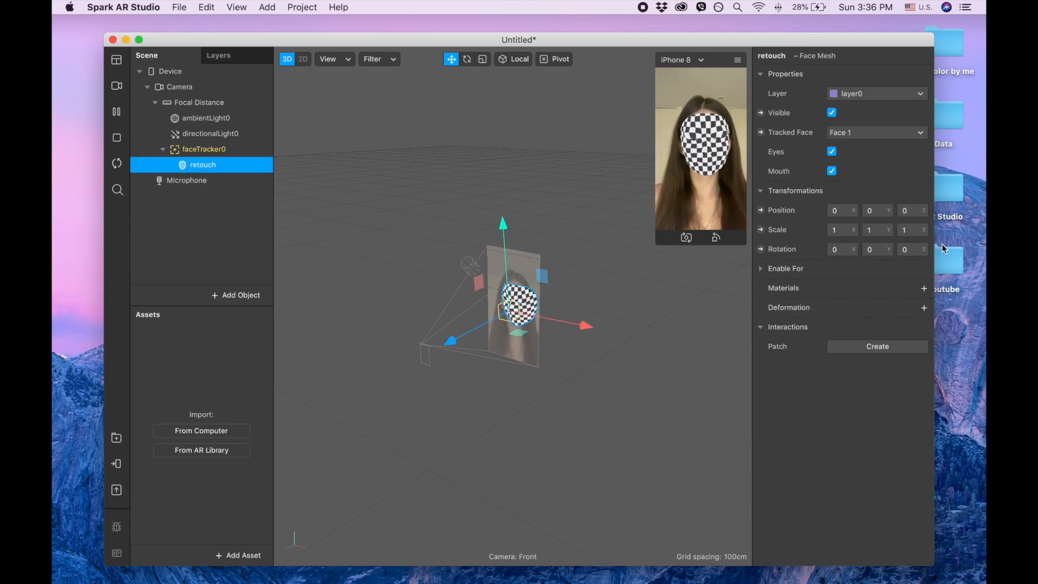
click(924, 290)
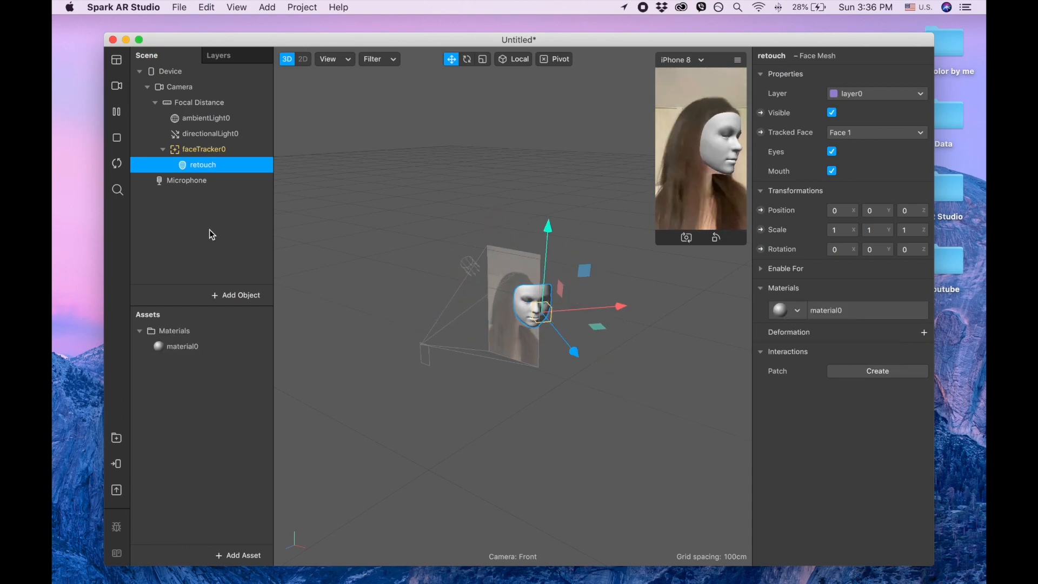
double_click(184, 349)
text(re)
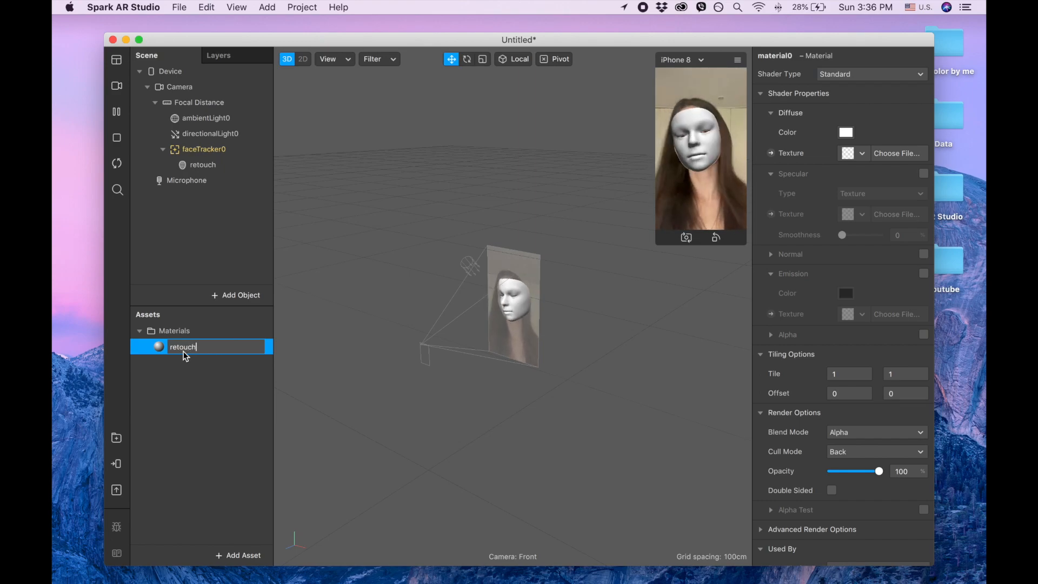
text(touch)
click(191, 380)
Set the retouch material's shader type to Retouching and its skin smoothing to 25%.
click(197, 352)
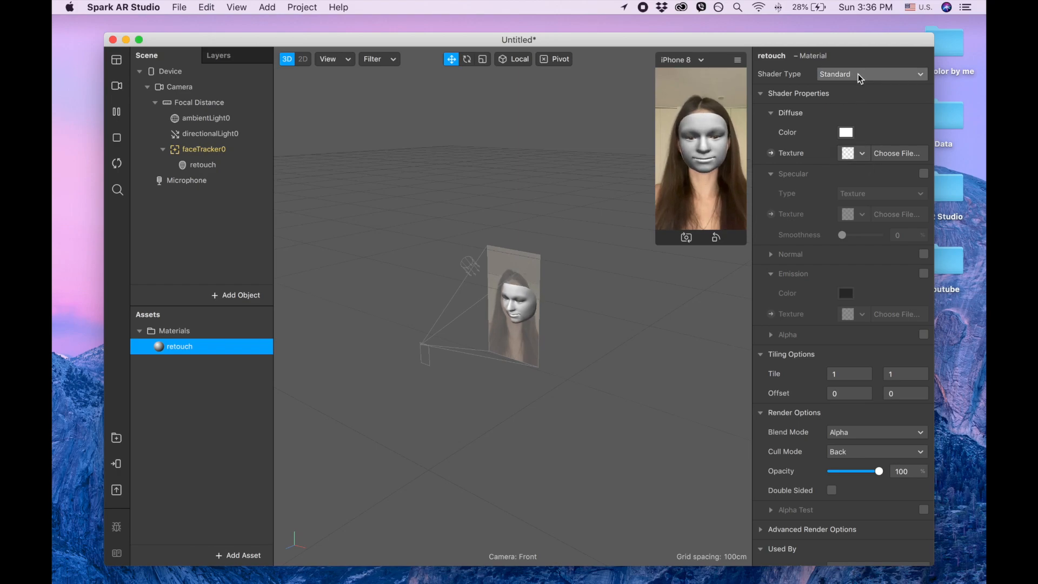
click(845, 74)
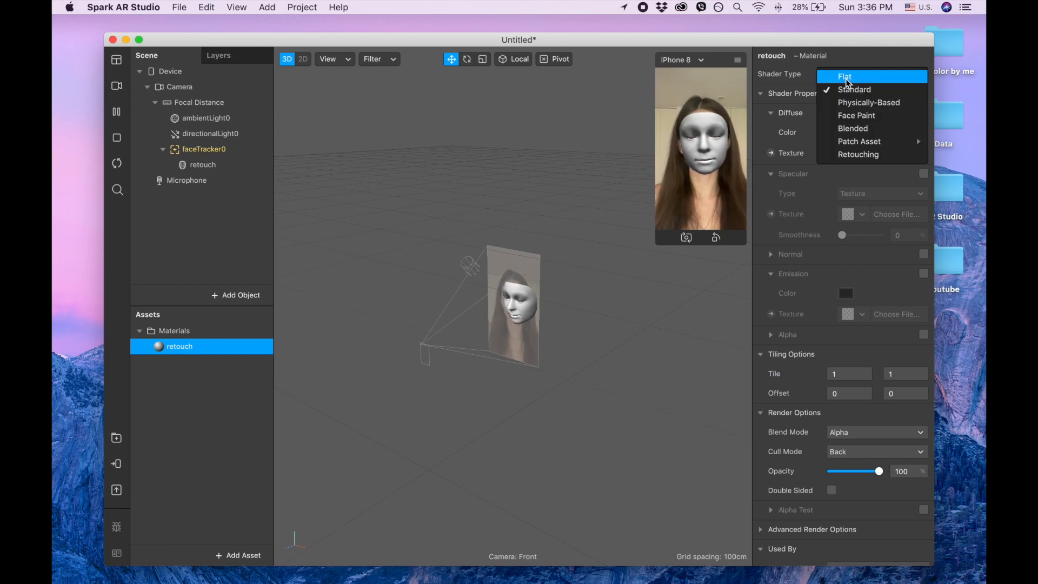
click(856, 157)
click(909, 132)
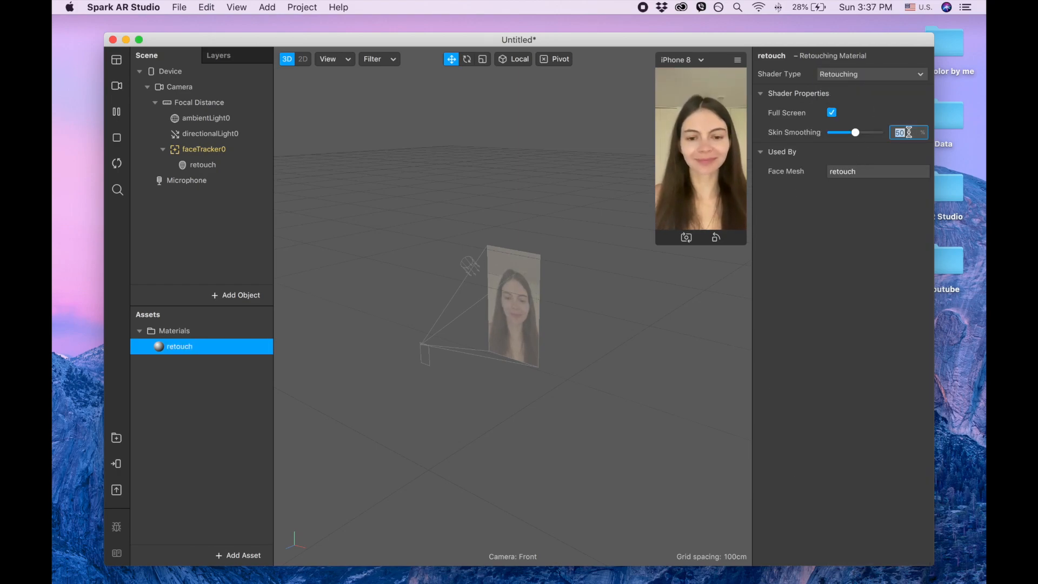
text(2)
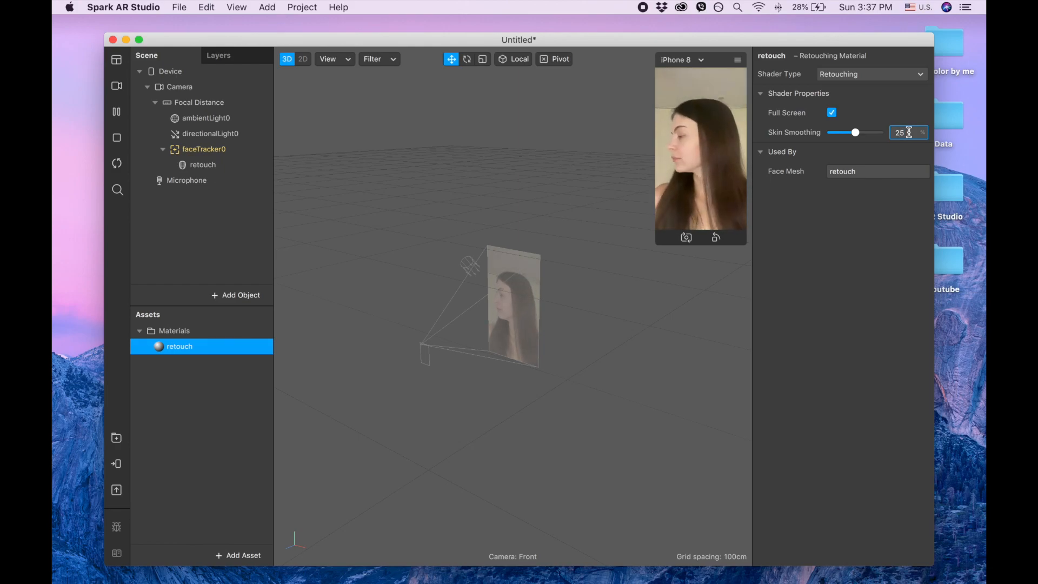
text(5)
key(Return)
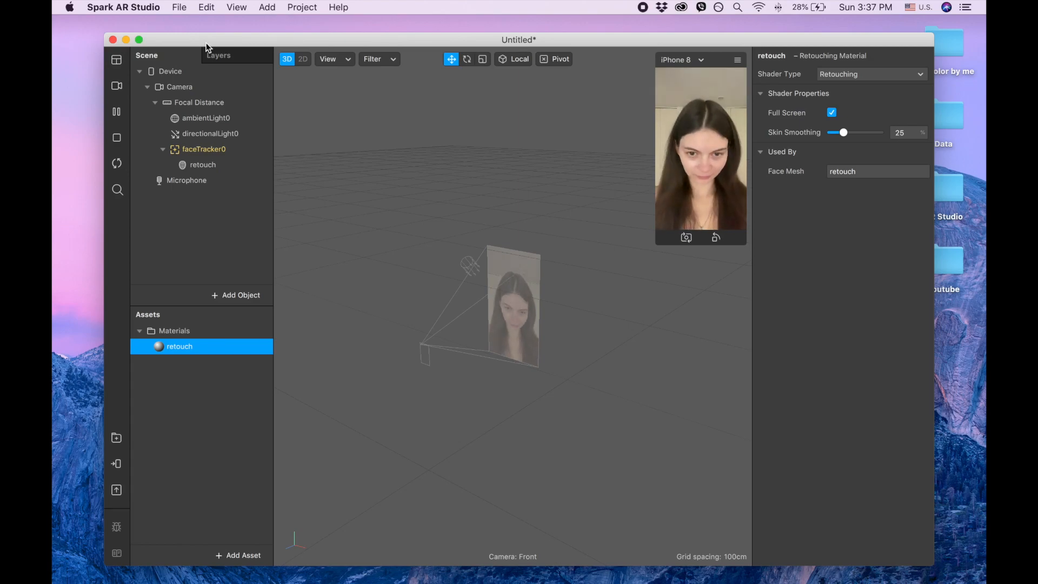
Add a new layer to the project and rename it occluder.
drag(205, 40, 207, 23)
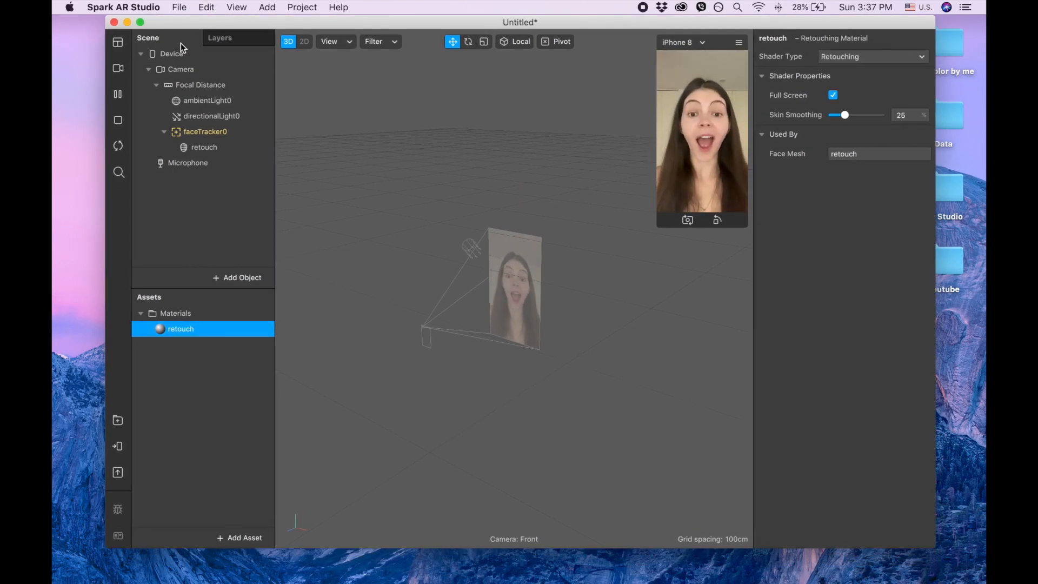
click(229, 44)
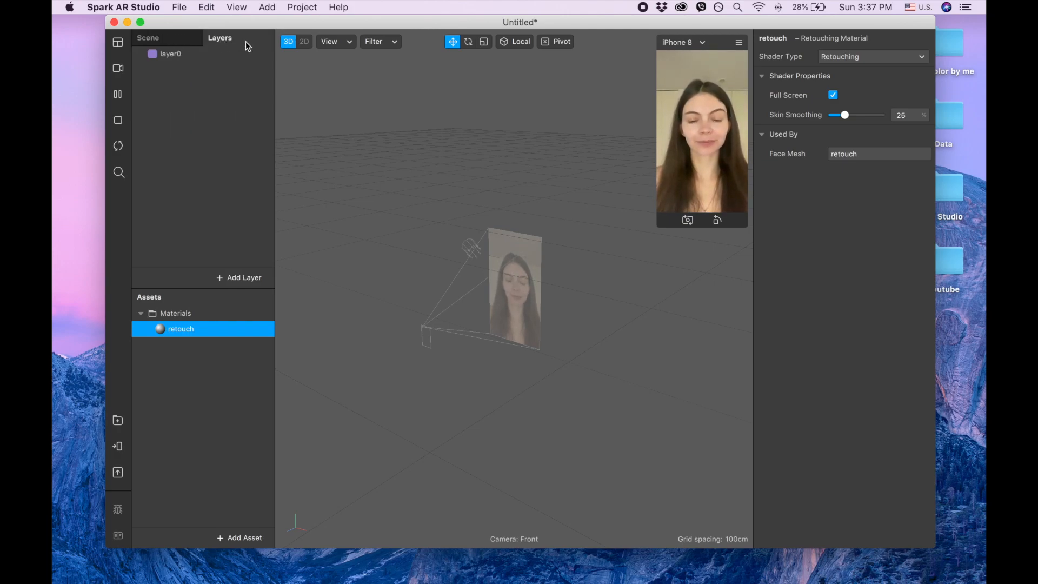
click(242, 278)
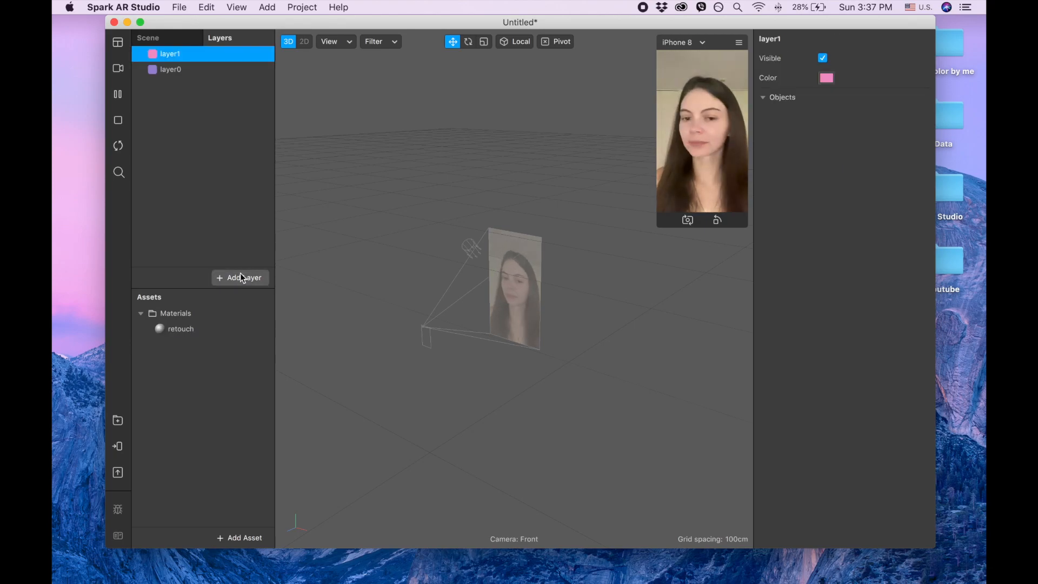
double_click(182, 54)
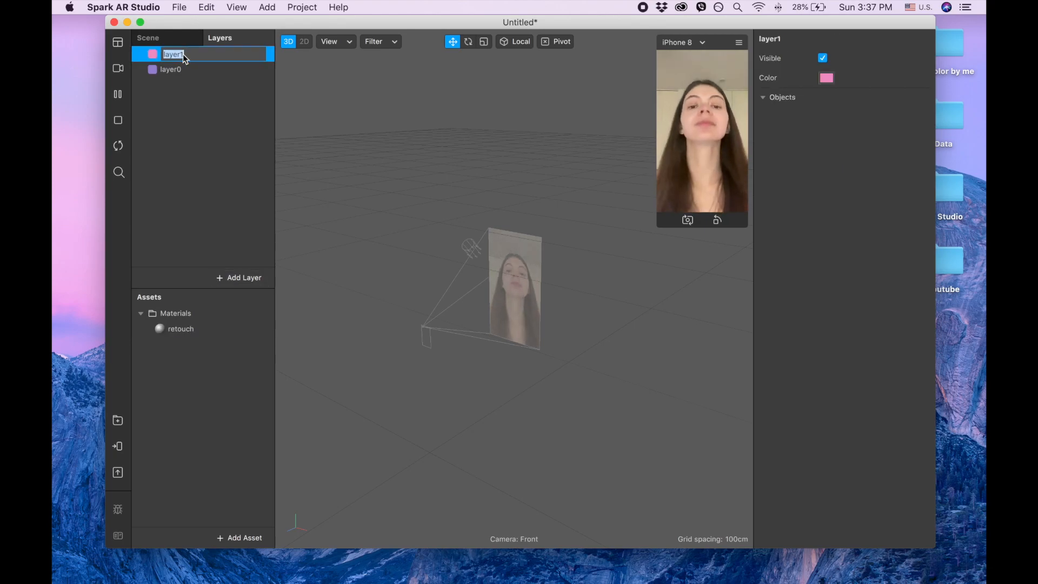
text(occlu)
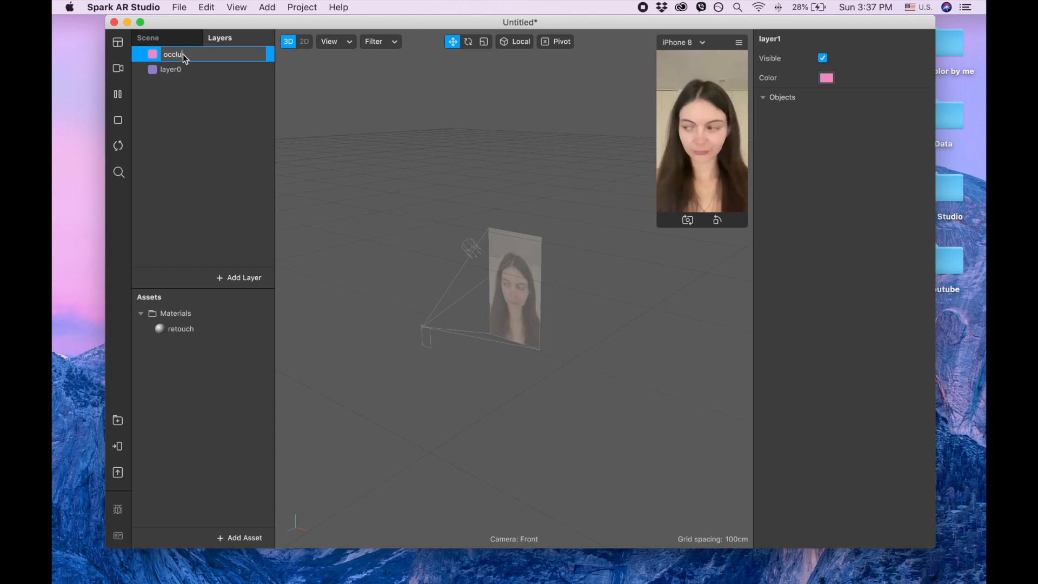
text(der)
key(Return)
Move the occluder layer below layer0 in the layer order.
click(202, 78)
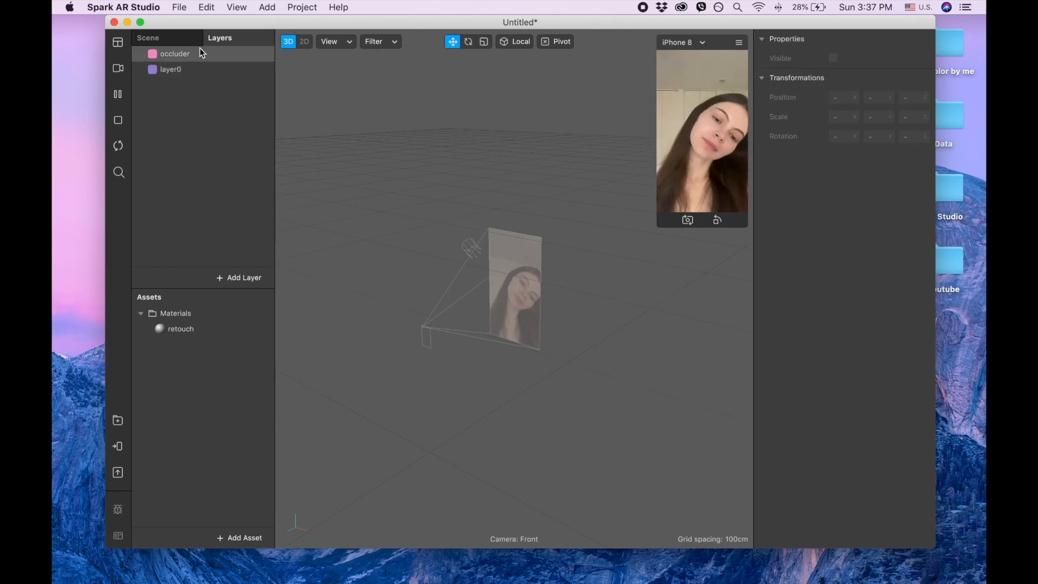
click(202, 52)
drag(203, 53, 197, 76)
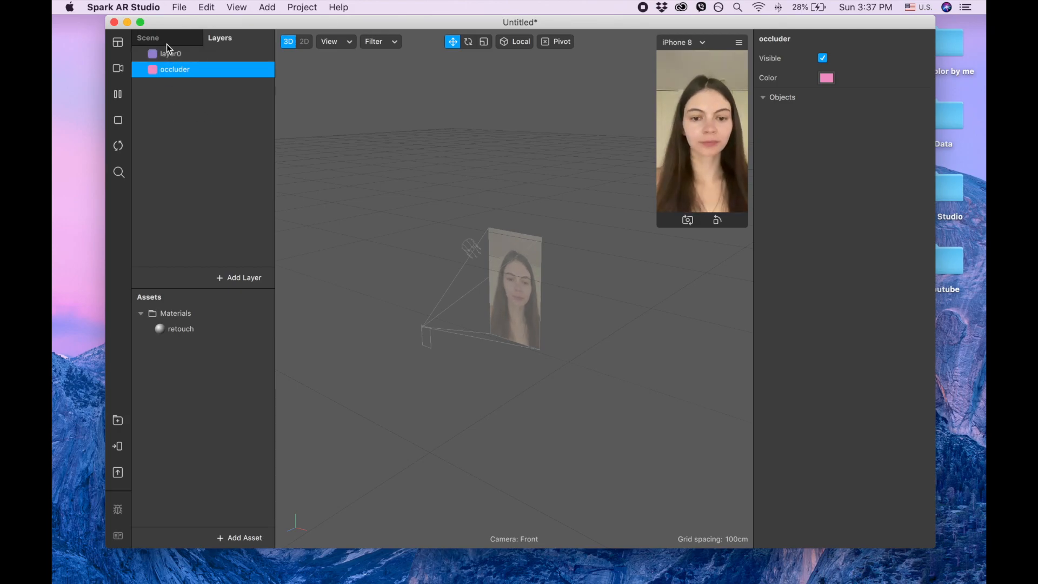
click(171, 56)
click(173, 74)
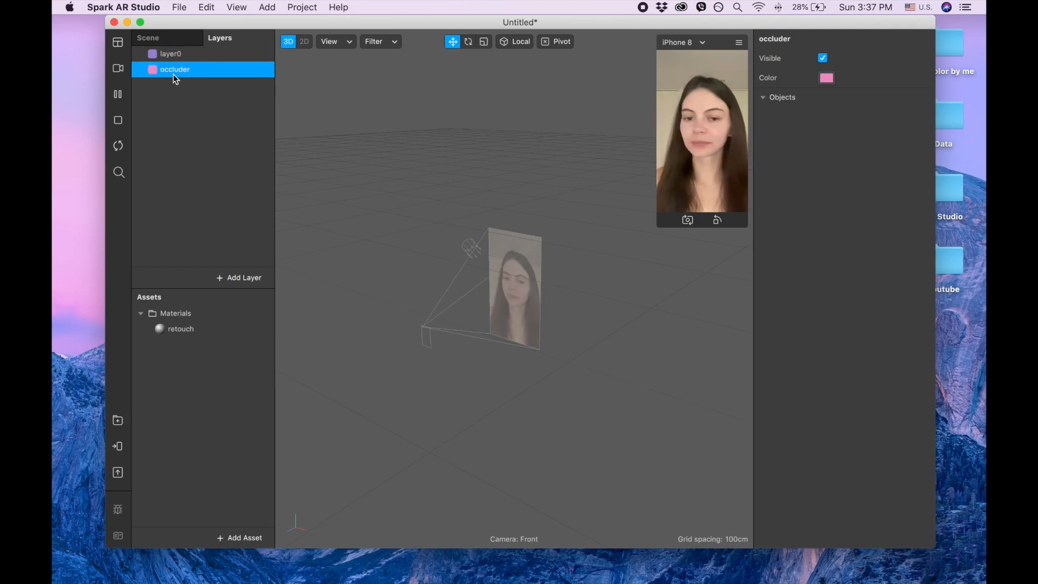
Search the AR Library for "eyeball" and import the Eye Color block into the project's assets.
click(154, 39)
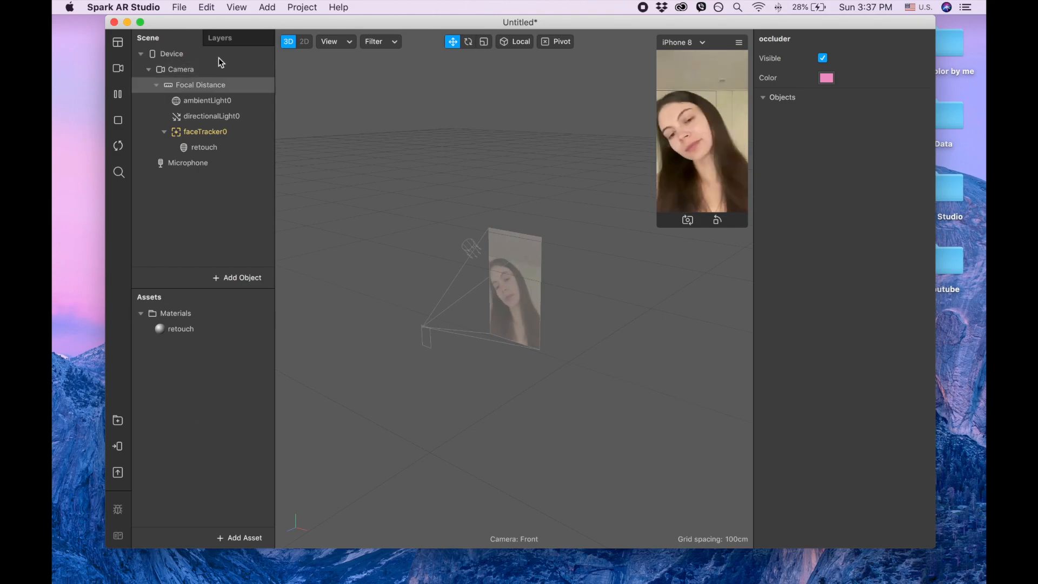
mouse_move(226, 18)
mouse_down()
mouse_move(221, 124)
mouse_move(226, 30)
mouse_move(239, 5)
mouse_up()
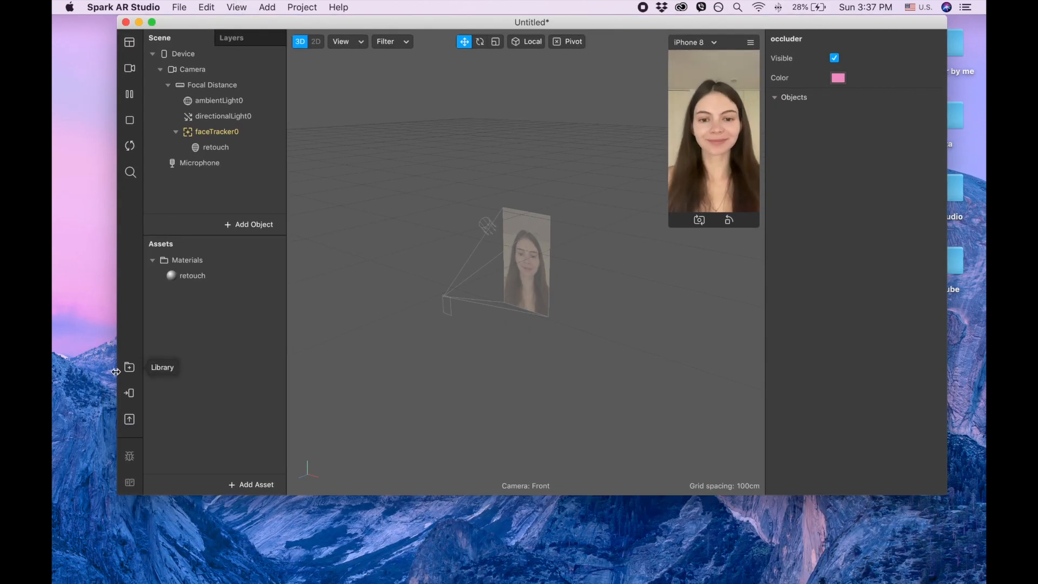
click(247, 487)
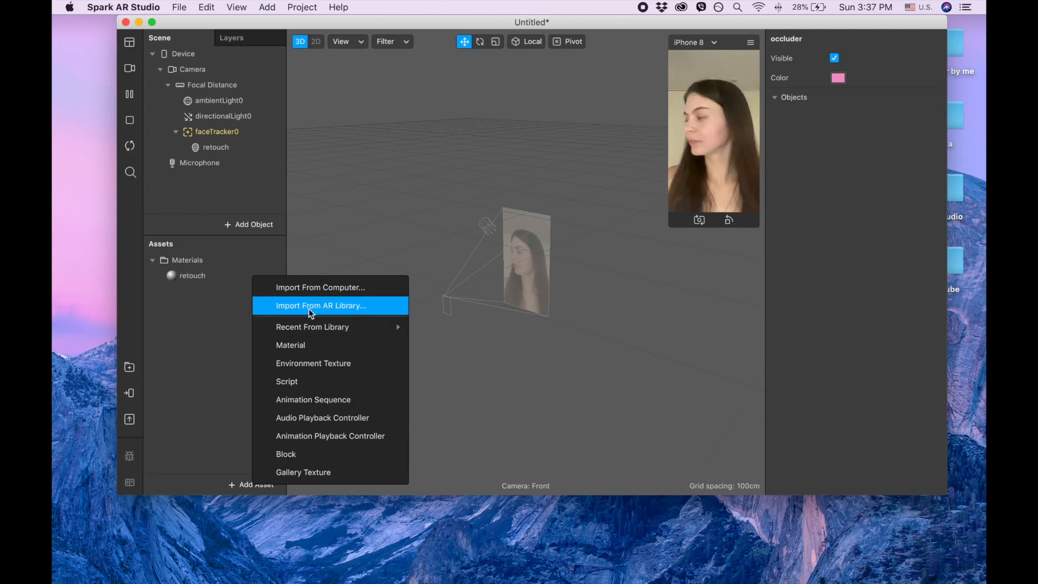
click(325, 307)
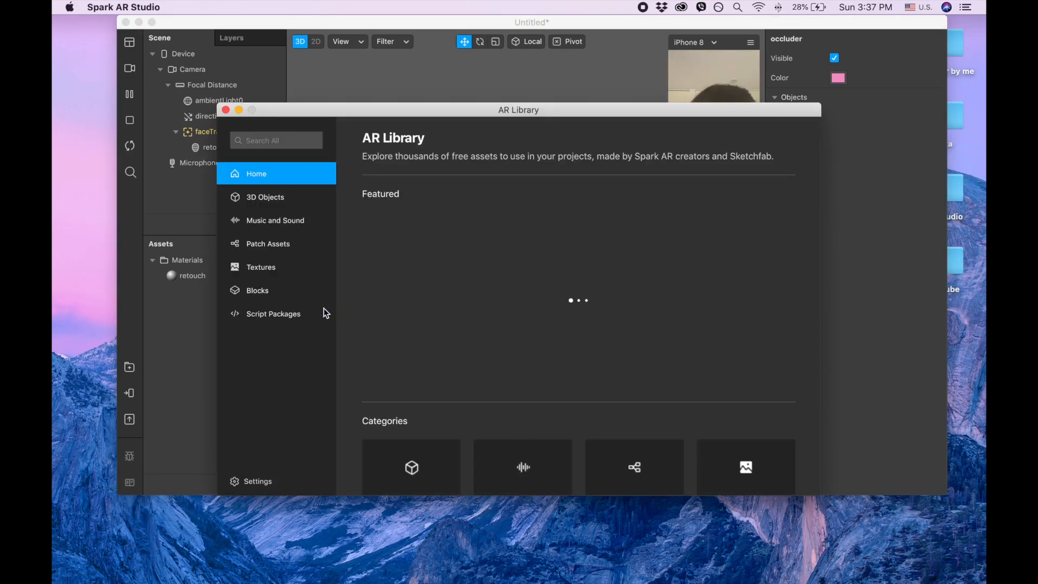
click(280, 140)
text(eyeball)
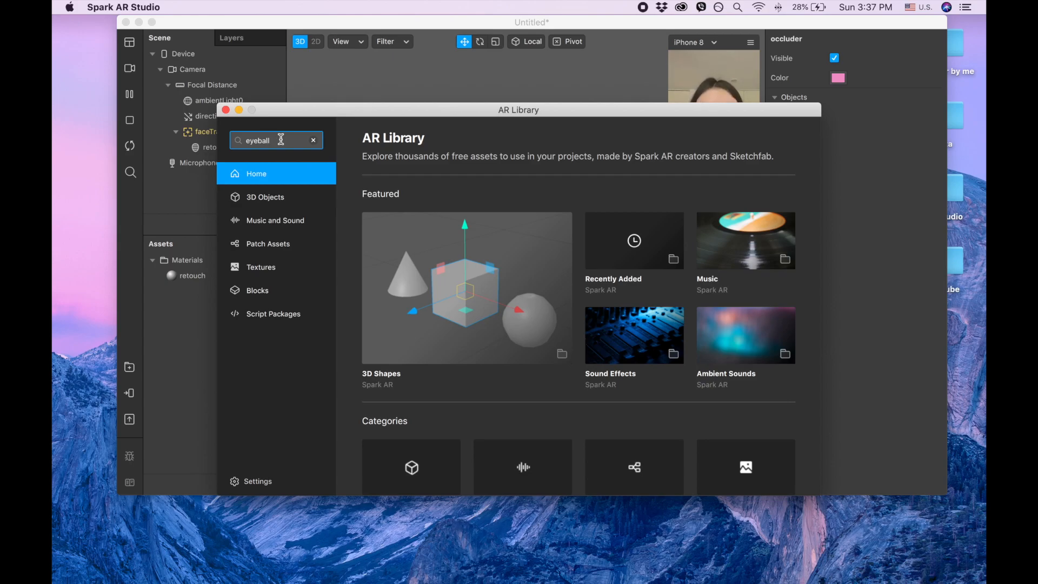
key(Return)
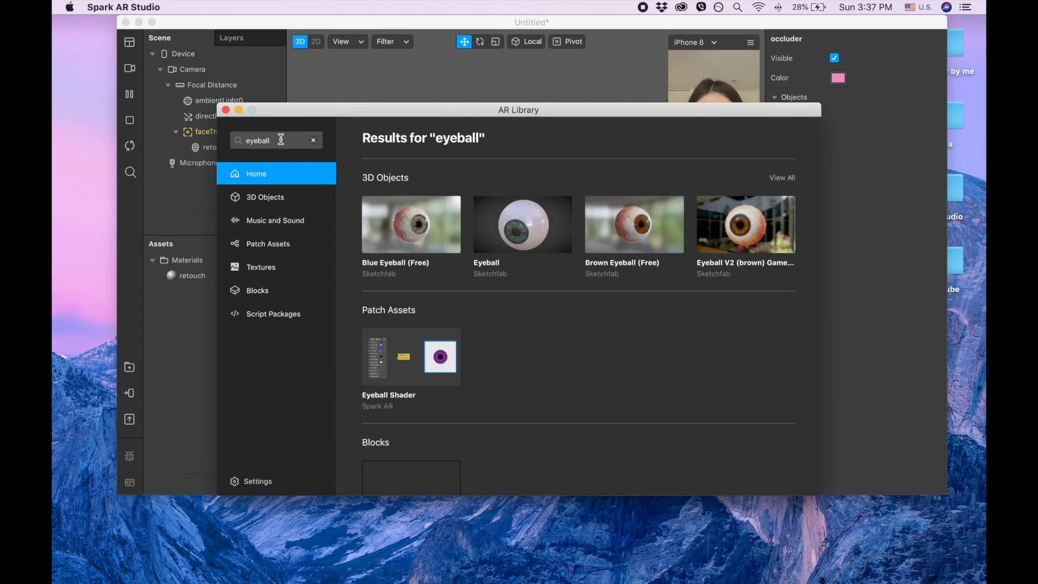
scroll(482, 345, down, 2)
scroll(482, 342, down, 1)
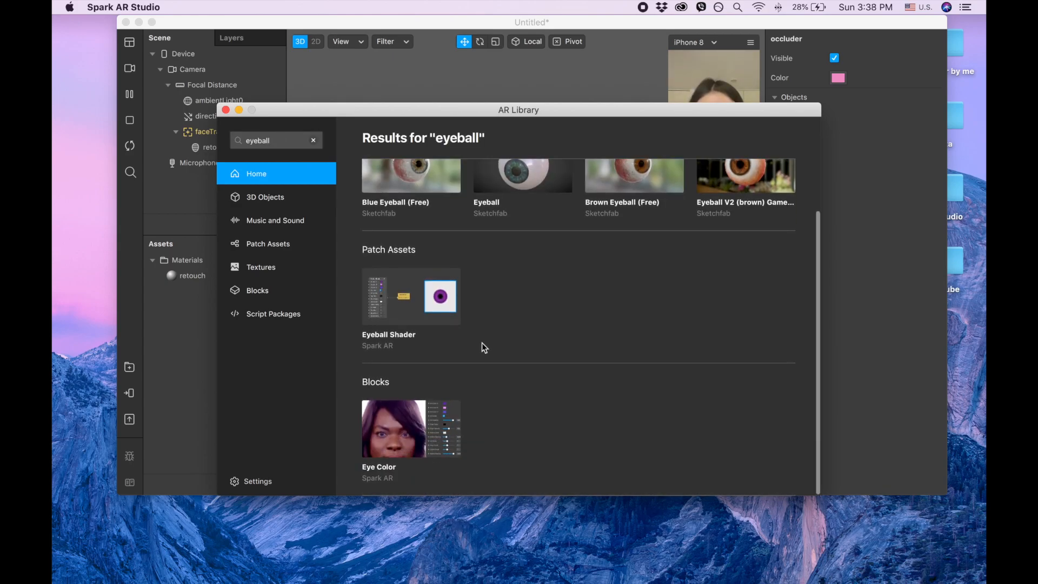
click(410, 416)
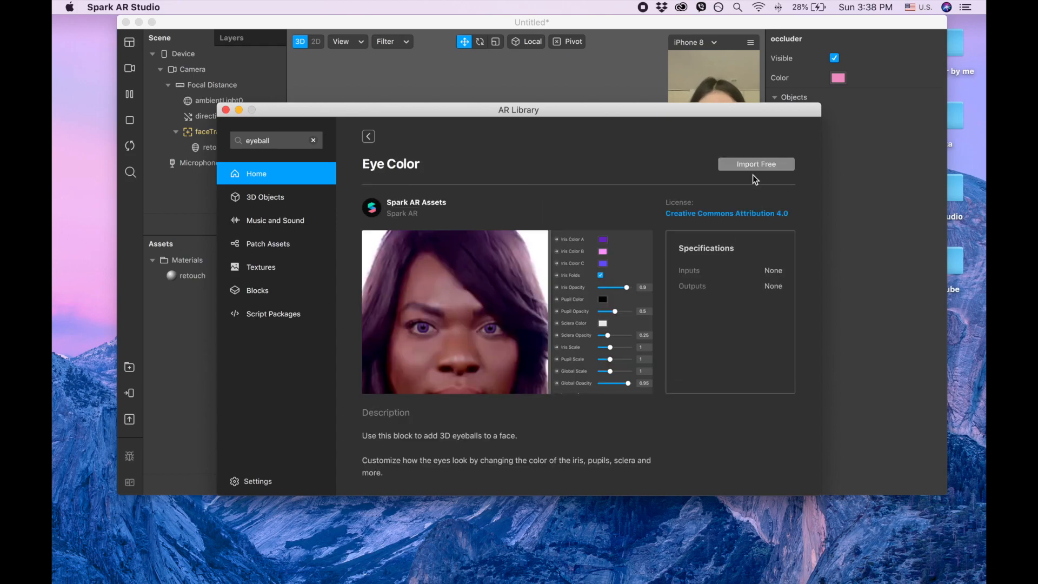
click(757, 165)
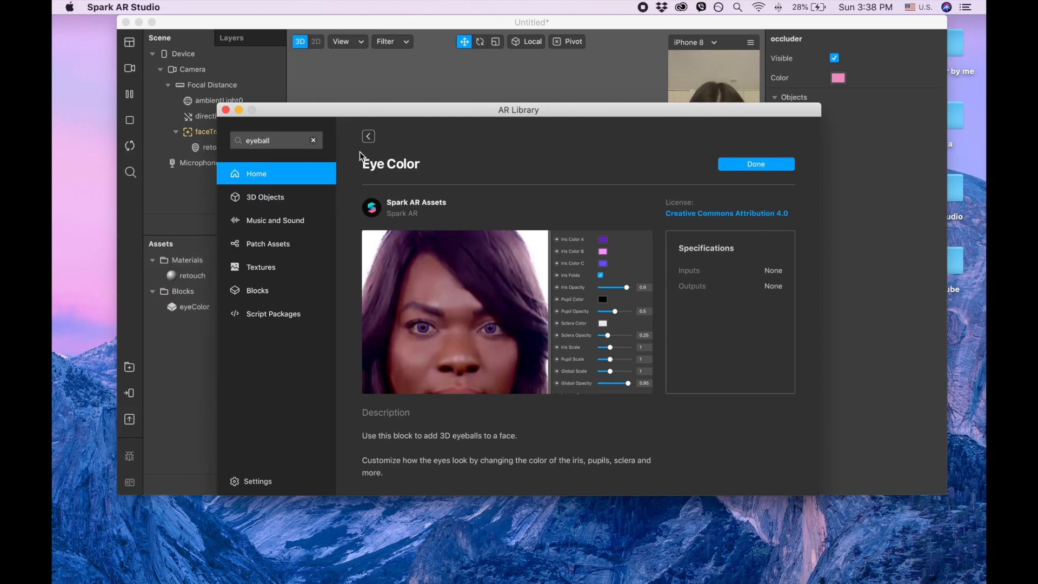
Import the Eyeball Shader patch asset from the same AR Library search results.
click(369, 137)
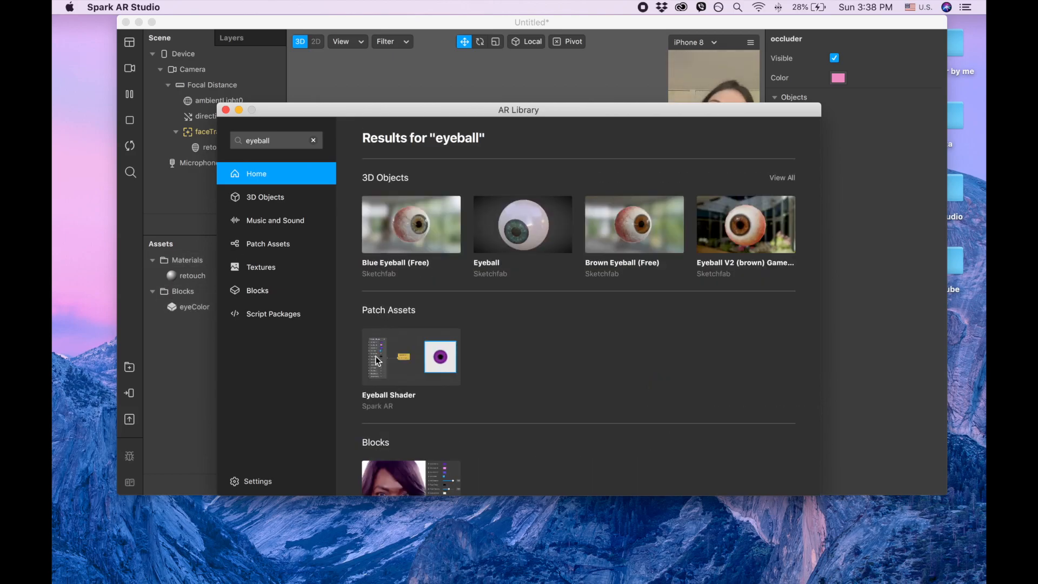
click(408, 348)
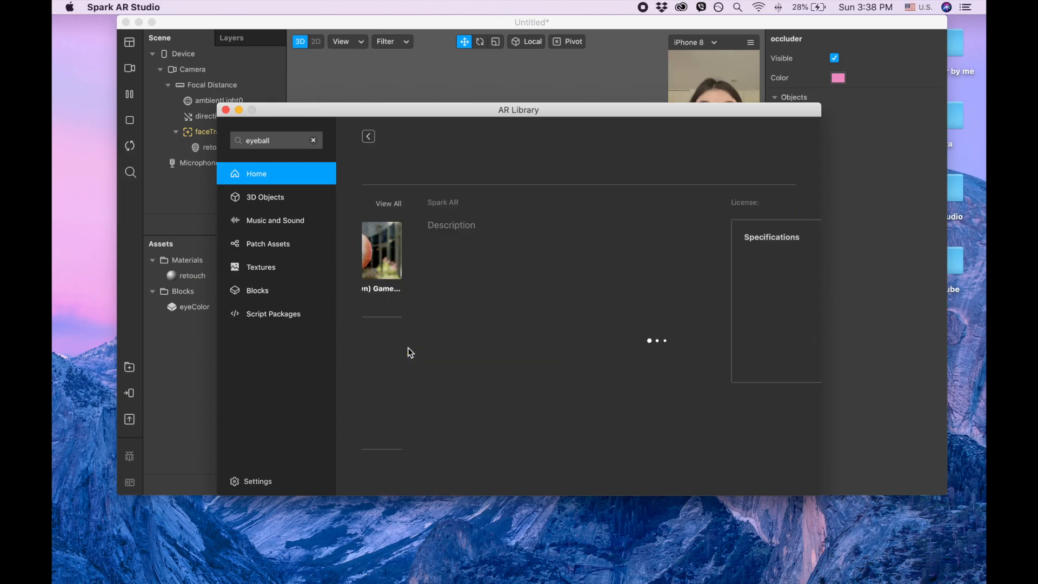
click(764, 164)
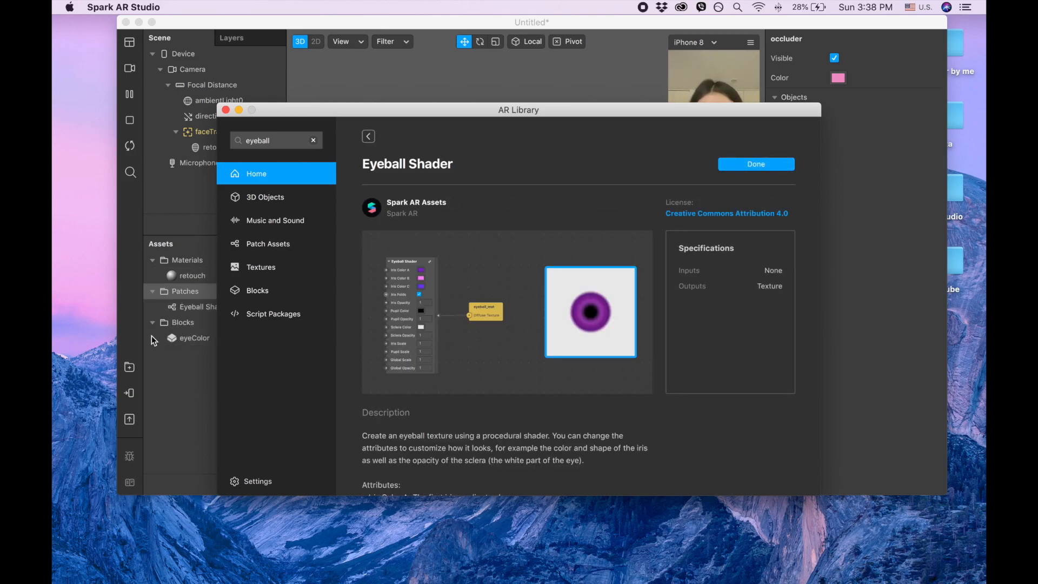
Filter the eyeball 3D objects by the Spark AR source, import the Eyeball mesh and close the AR Library.
click(370, 139)
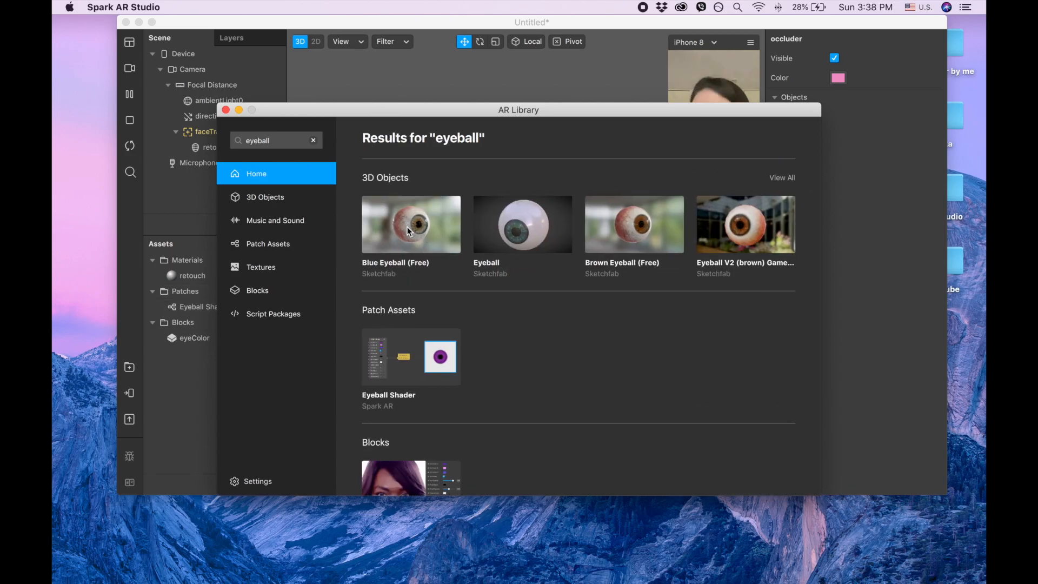
click(784, 178)
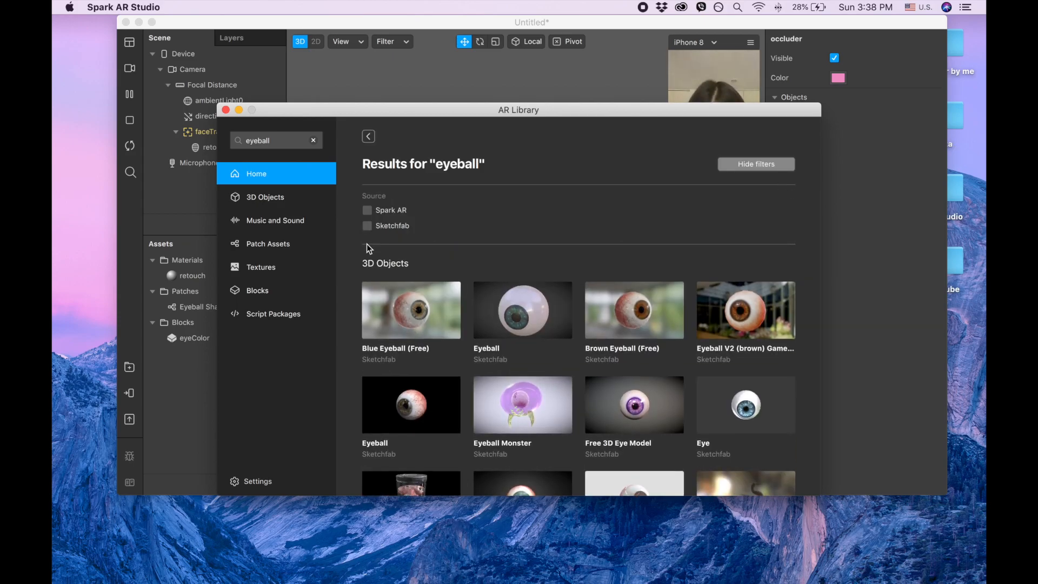
click(366, 210)
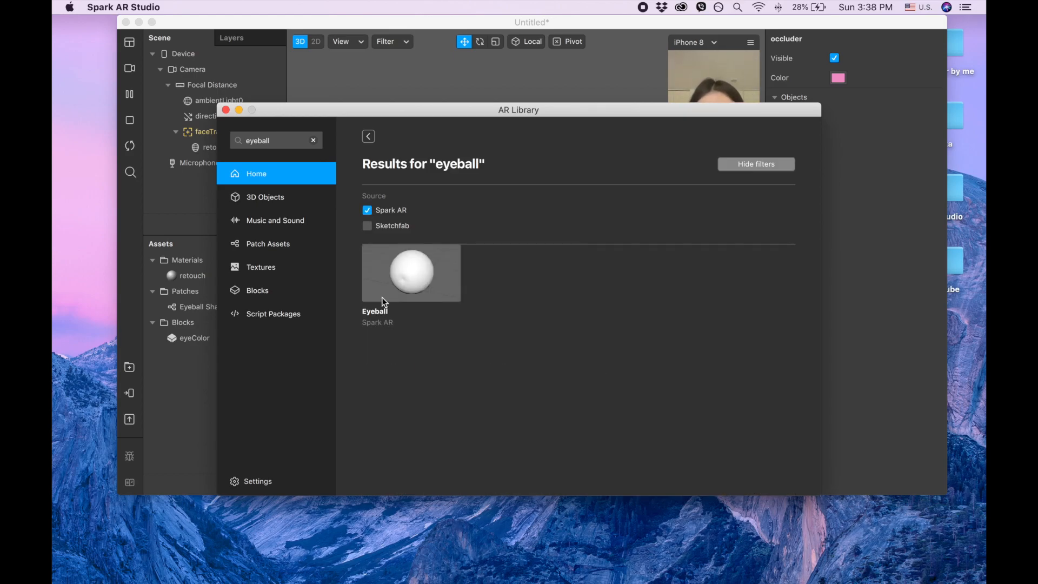
click(381, 297)
click(763, 165)
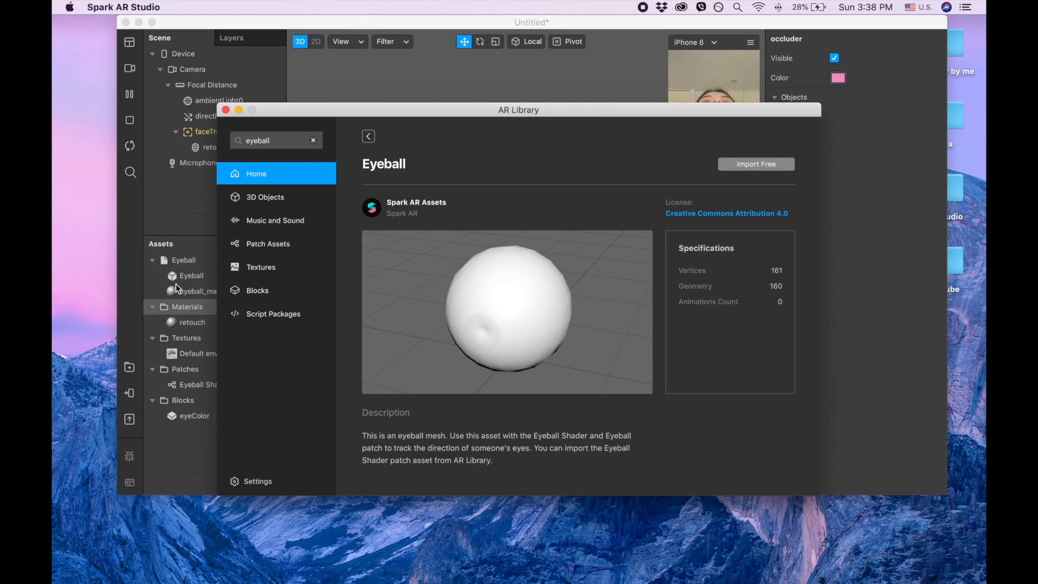
click(225, 110)
Add a second face mesh under faceTracker0 and rename it occluder.
click(225, 147)
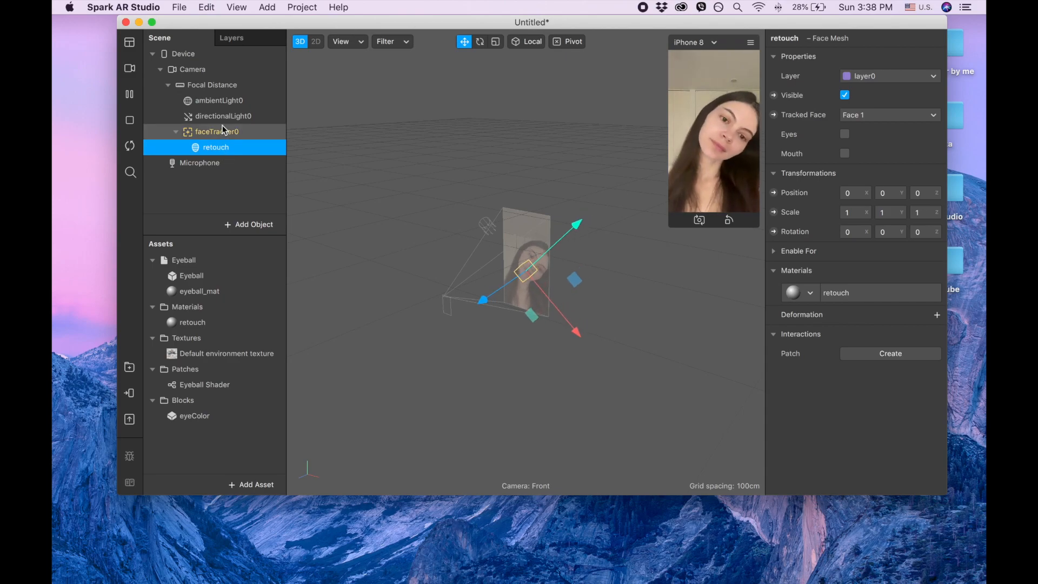
click(226, 131)
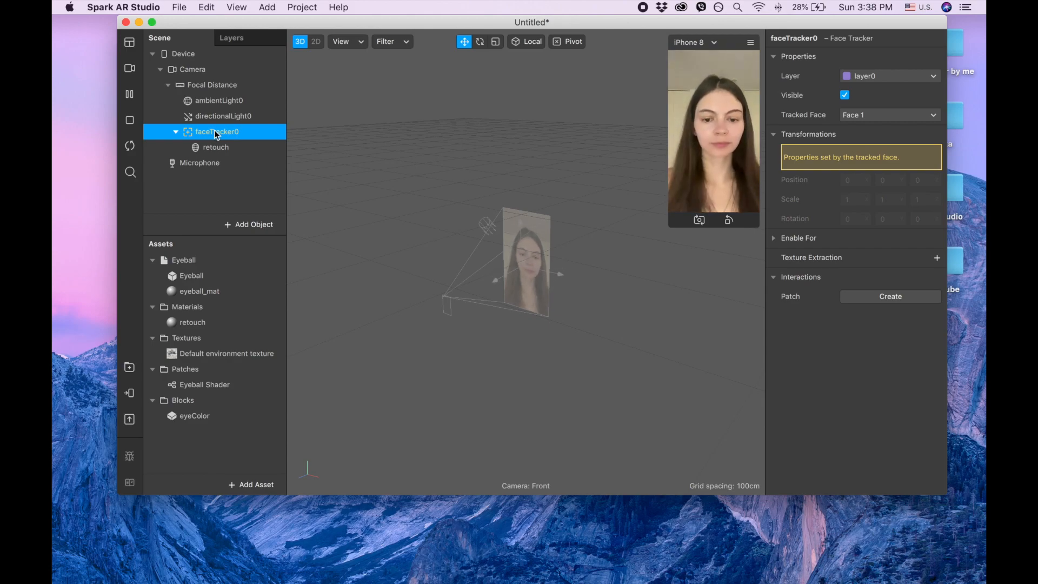
right_click(216, 136)
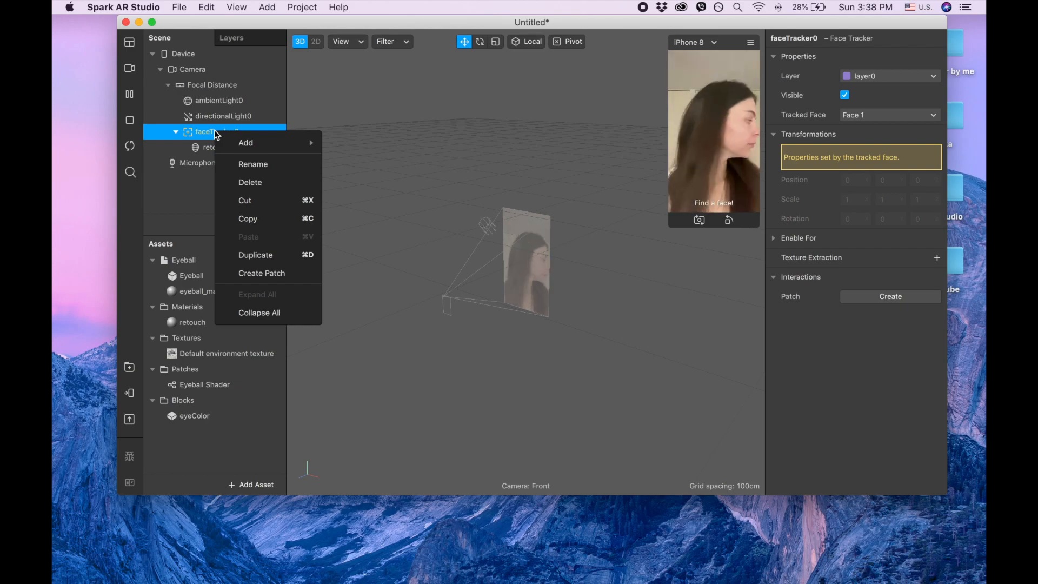
mouse_move(303, 148)
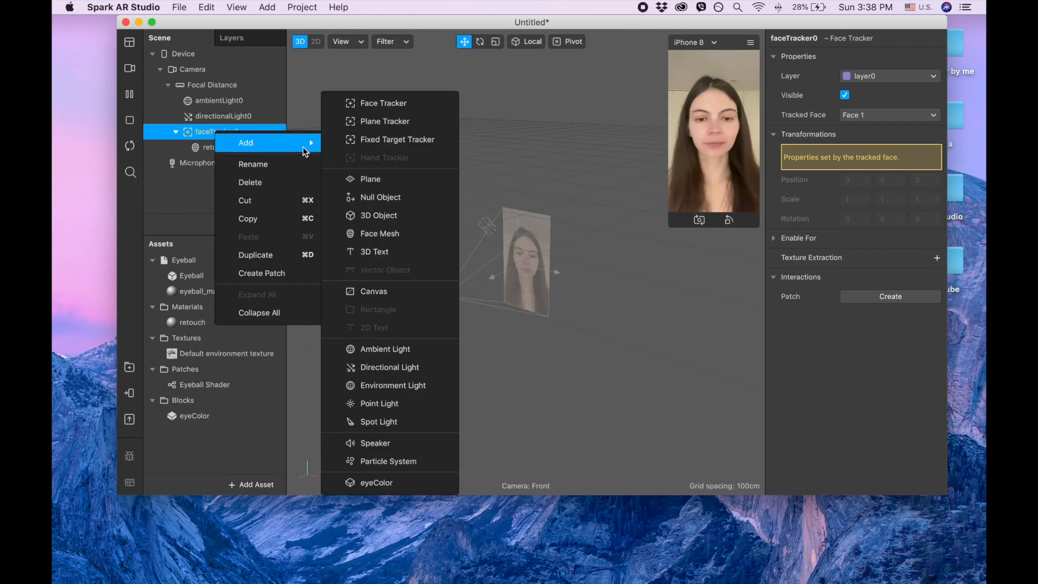
click(390, 232)
double_click(249, 163)
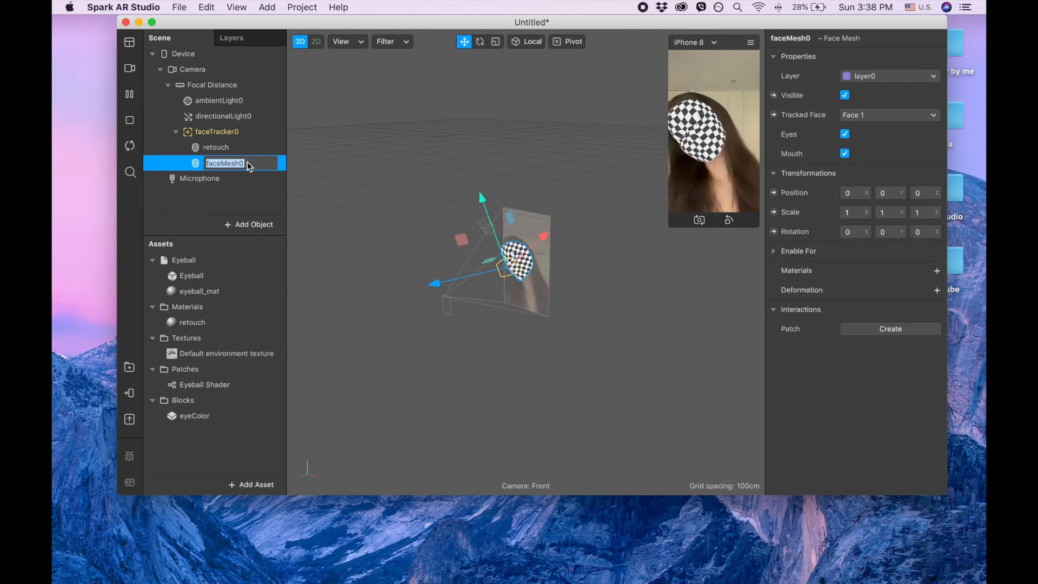
text(occlu)
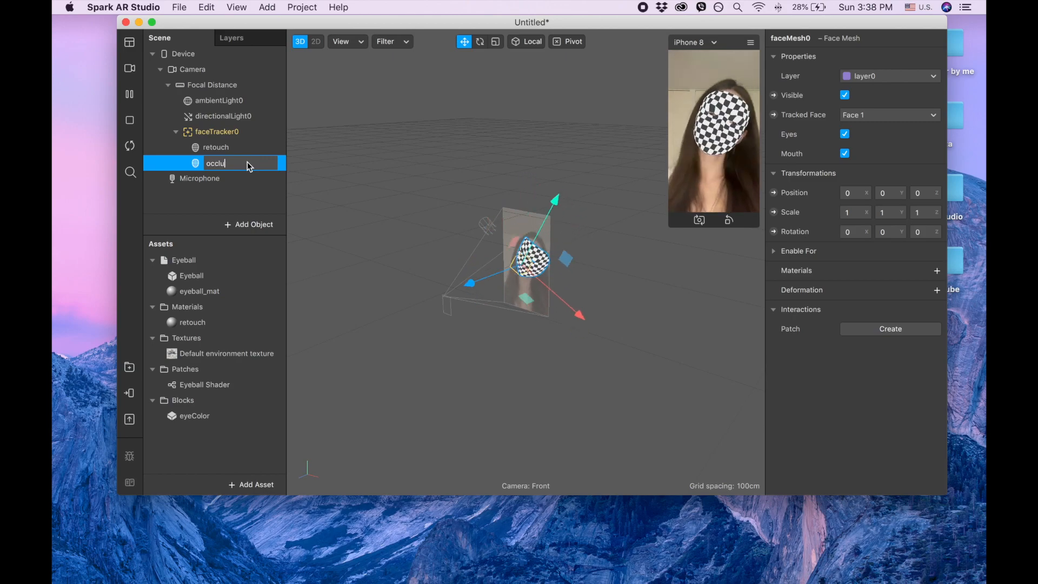
text(der)
click(360, 216)
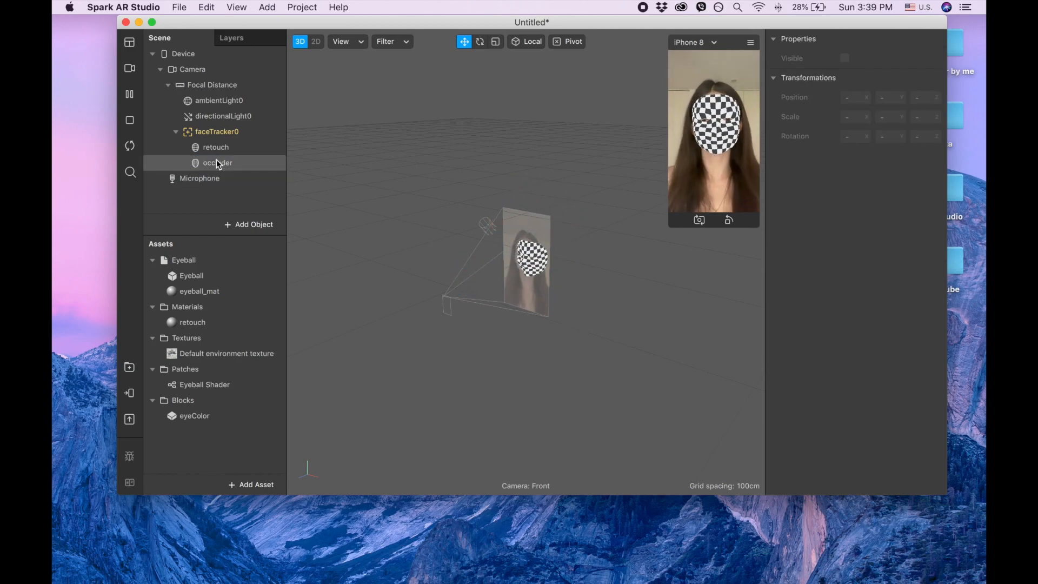
click(180, 140)
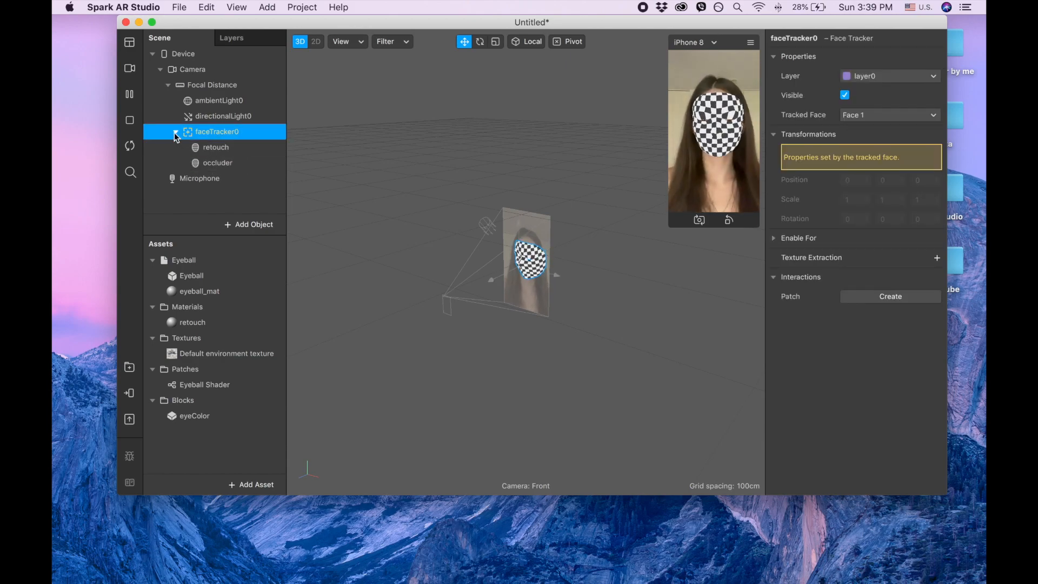
click(176, 133)
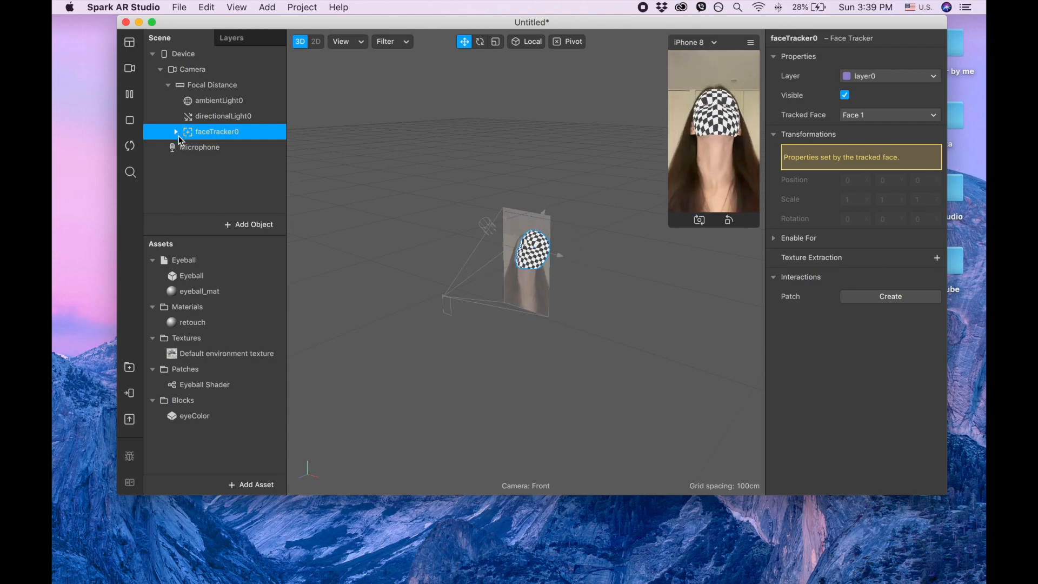
click(177, 133)
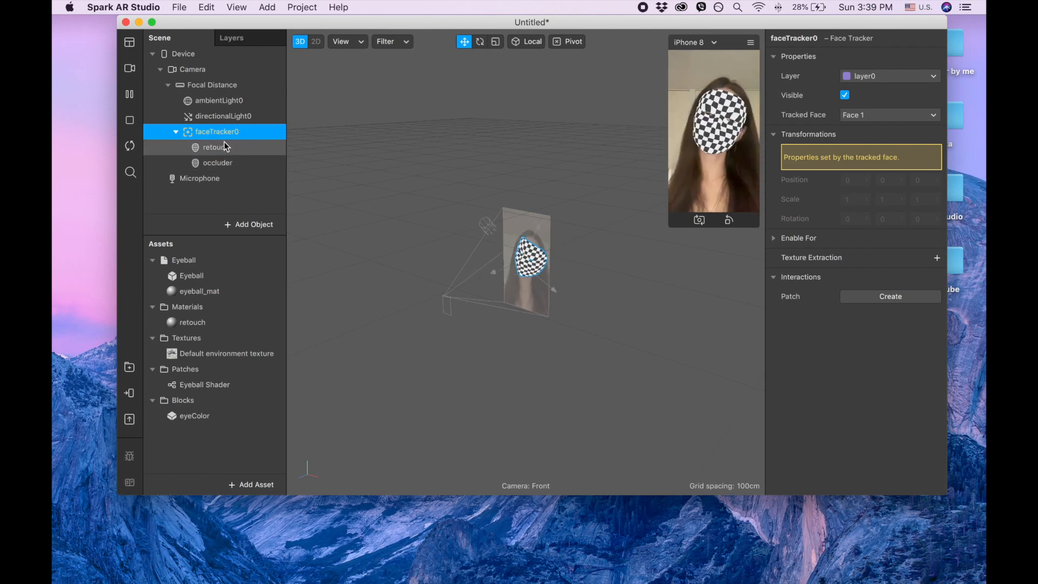
Create a new material for the occluder face mesh and rename the material occluder asset.
click(229, 169)
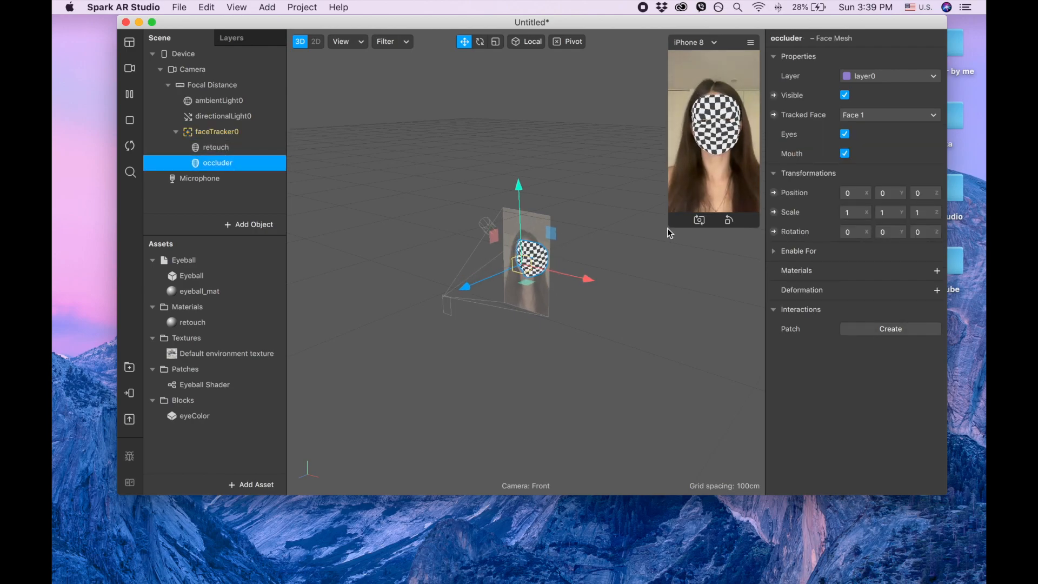
click(937, 272)
click(893, 331)
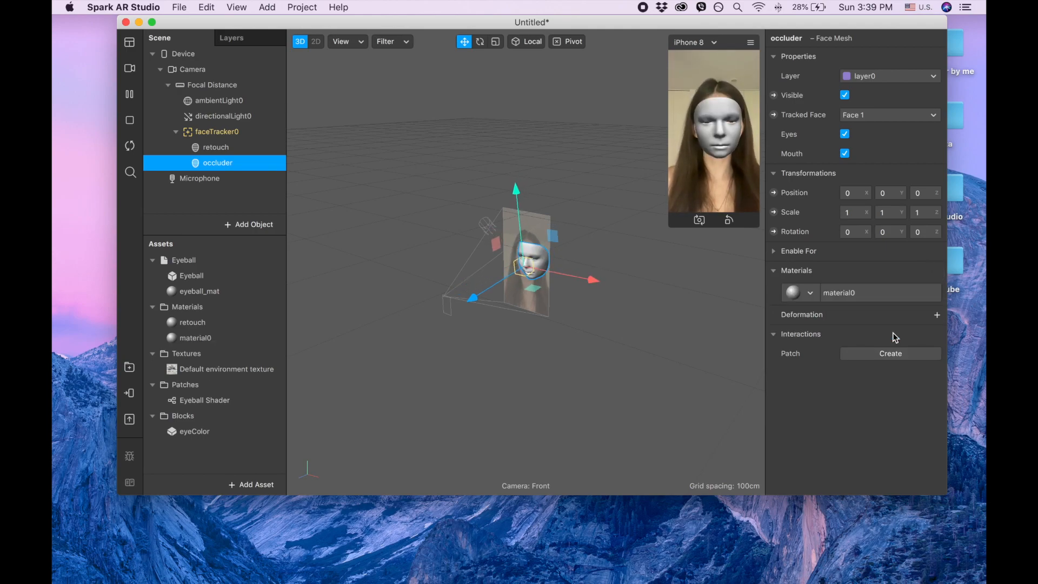
double_click(226, 338)
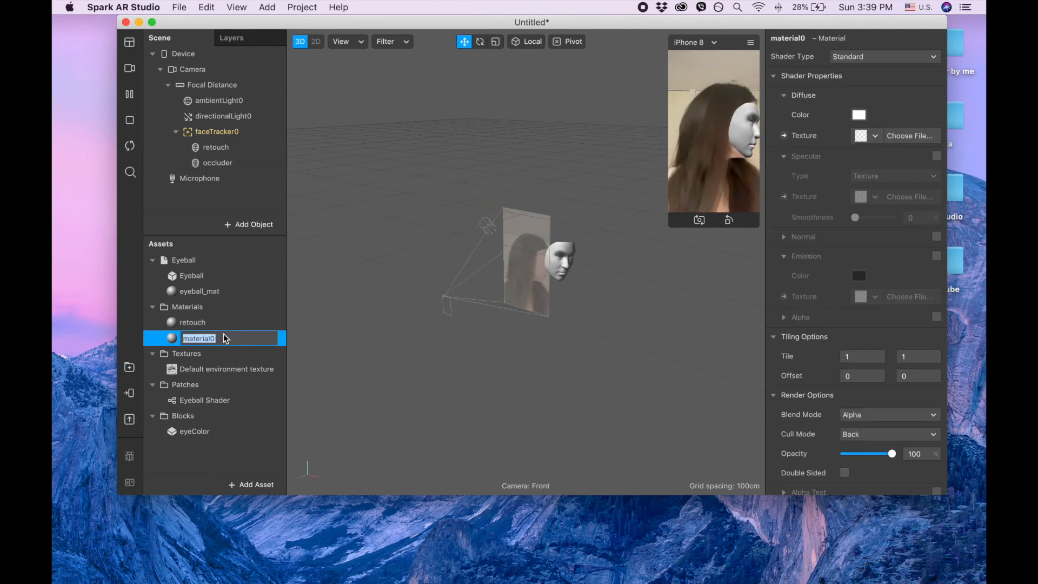
text(occlud)
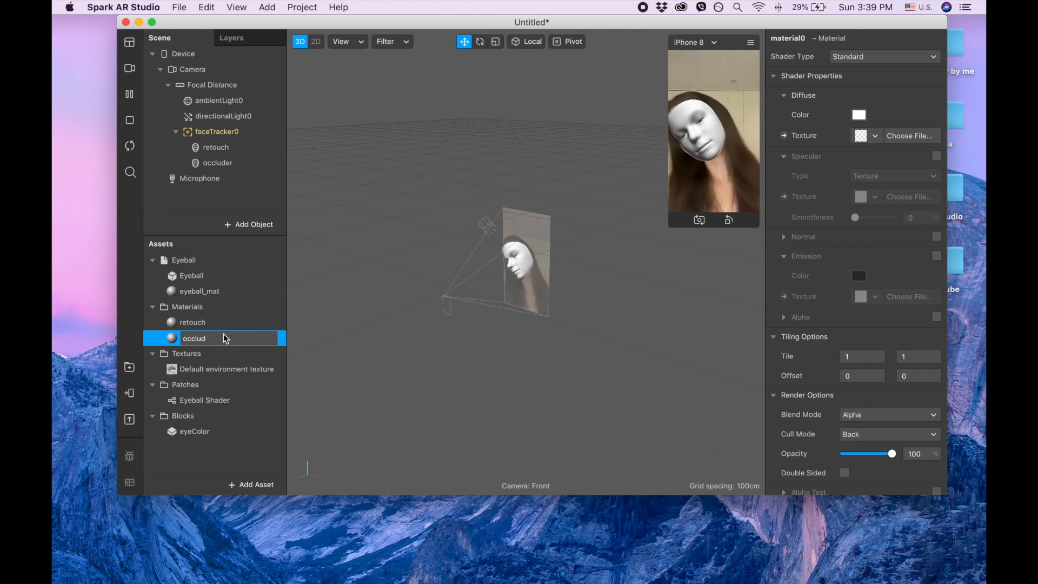
text(set)
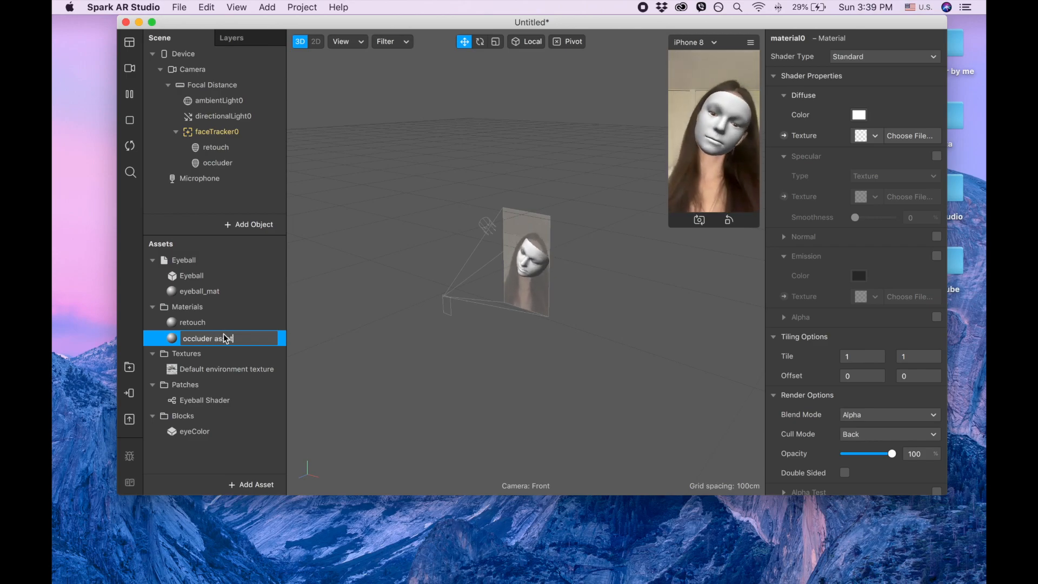
click(253, 357)
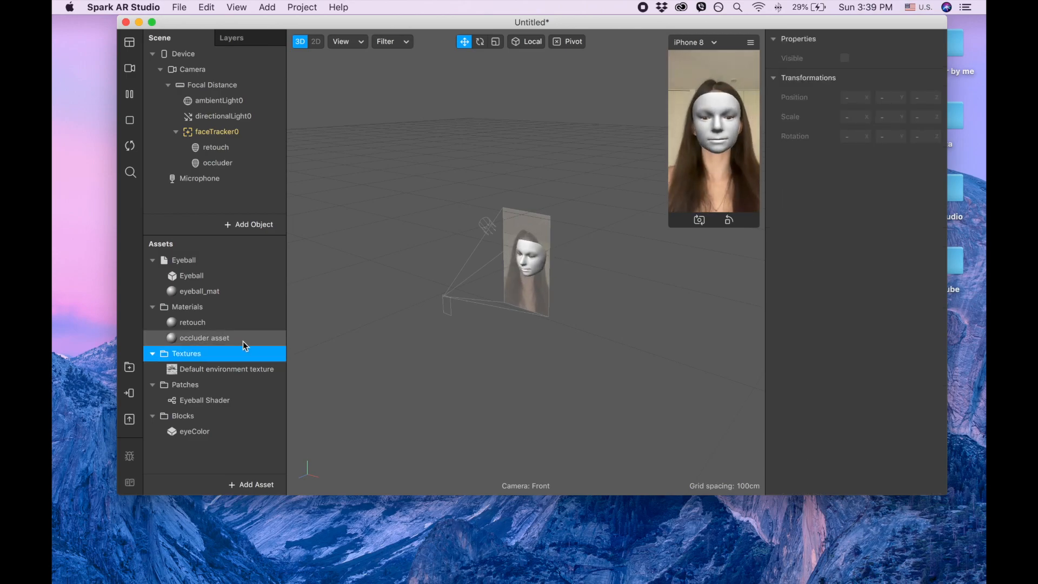
Set the occluder asset material's opacity to 0% and select the occluder face mesh.
click(242, 340)
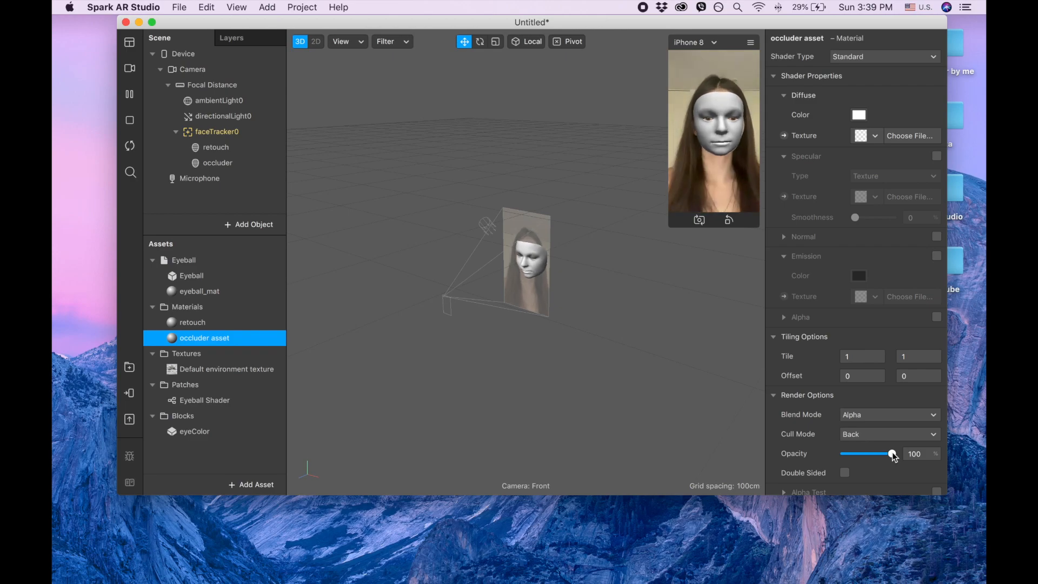
drag(893, 455, 842, 454)
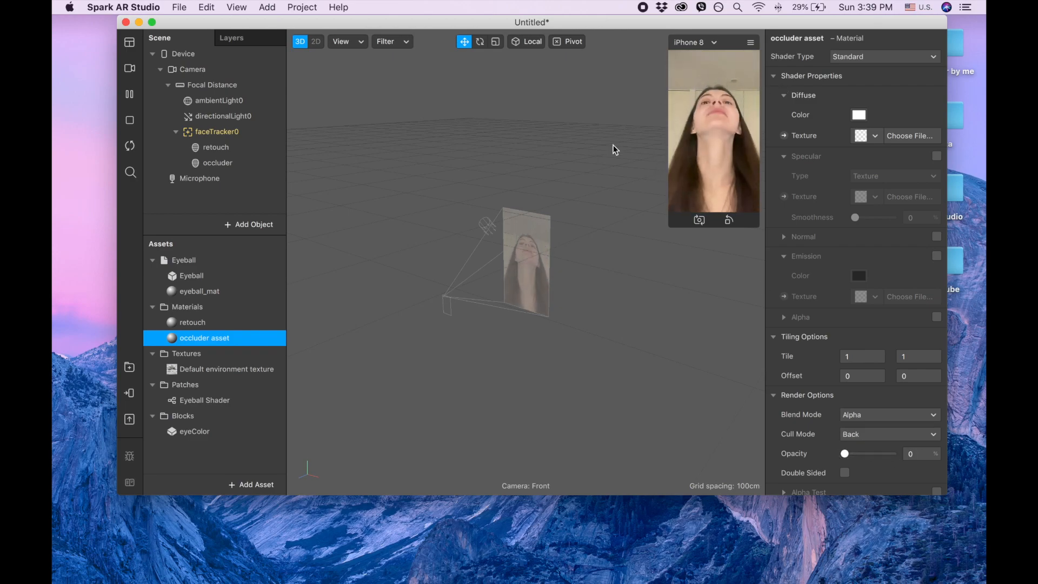
click(207, 165)
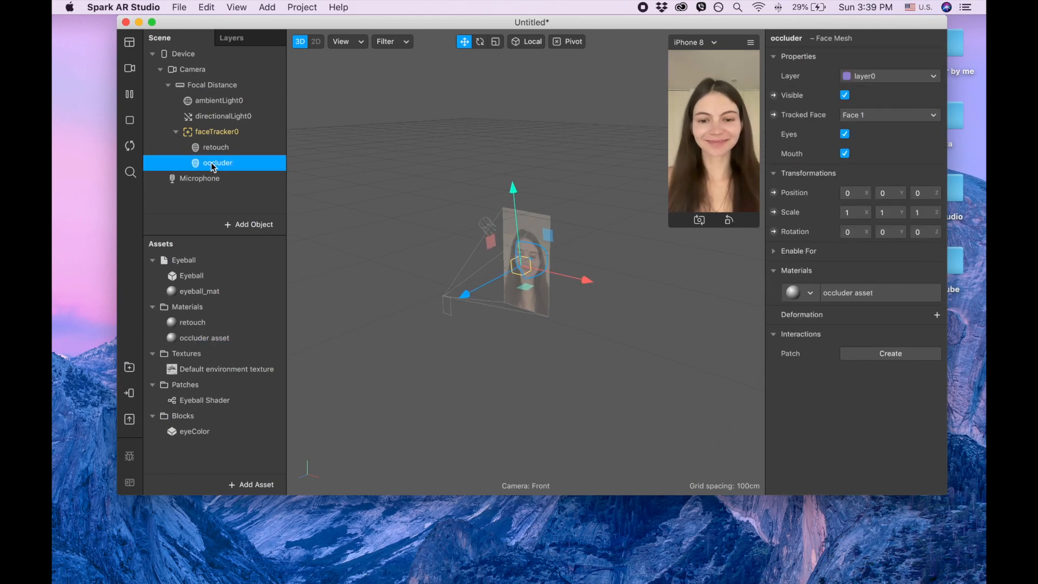
Assign only the occluder face mesh itself to the occluder layer and set its Z position to 0.002.
click(875, 76)
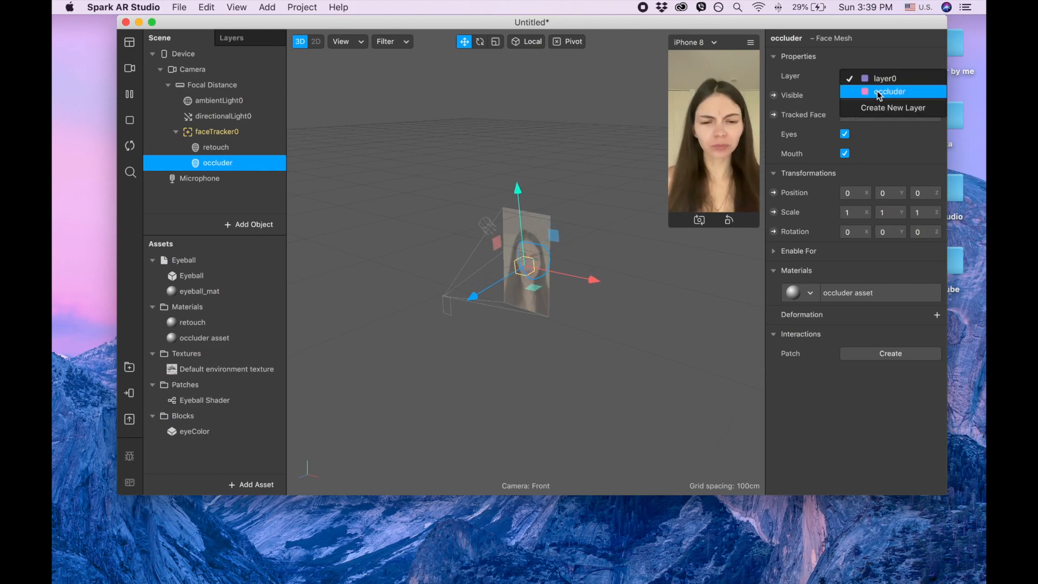
click(879, 92)
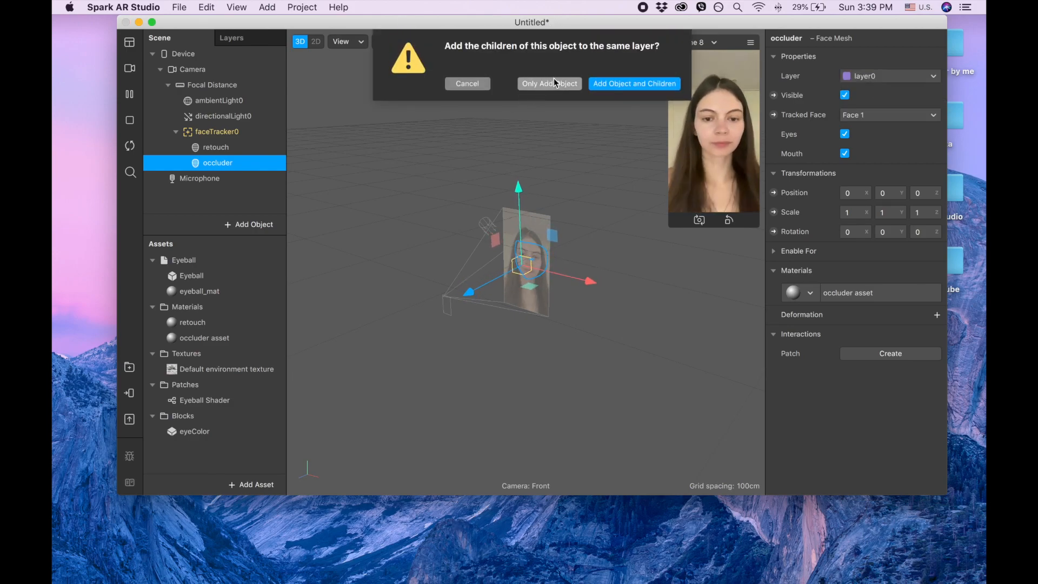
click(549, 83)
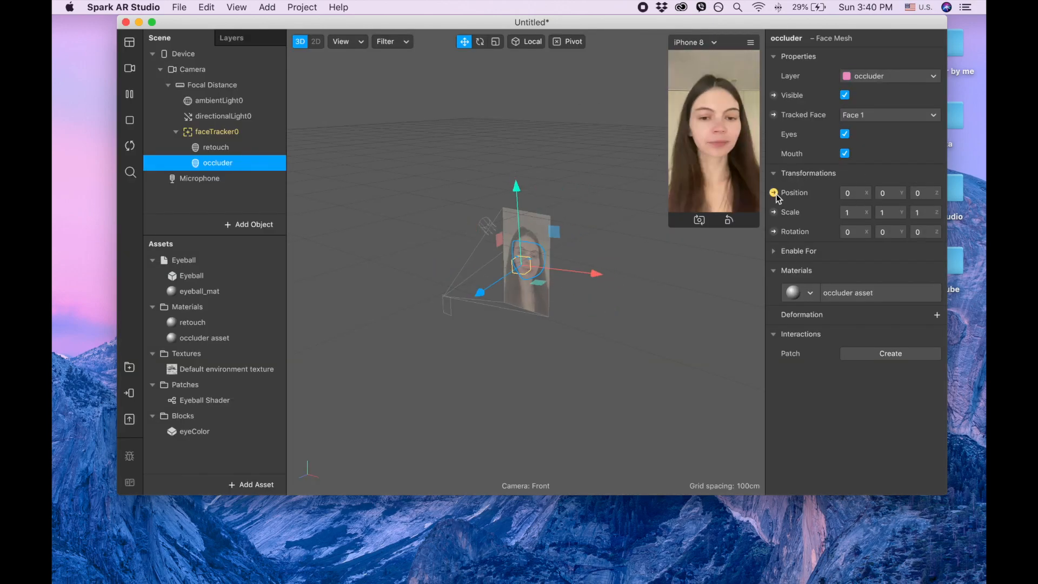
click(925, 193)
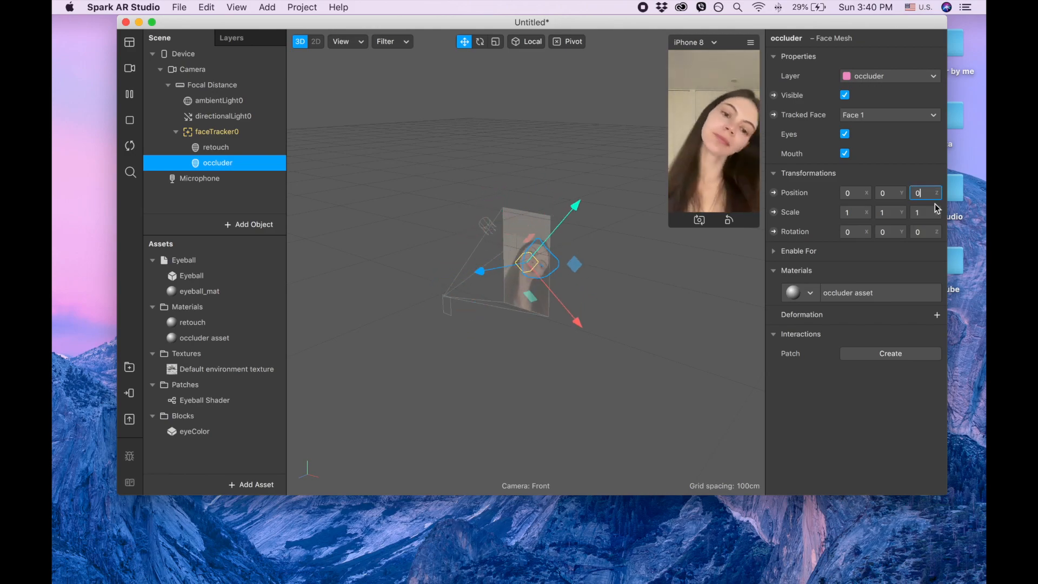
text(.002)
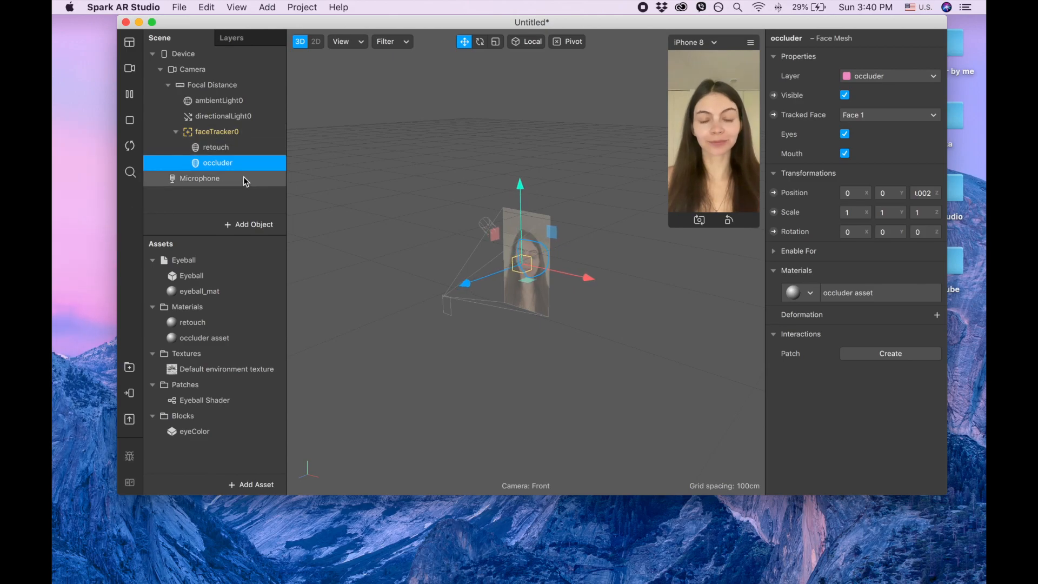
Place the Eyeball 3D object under faceTracker0 in the scene and rename it Eyeball_left.
click(209, 276)
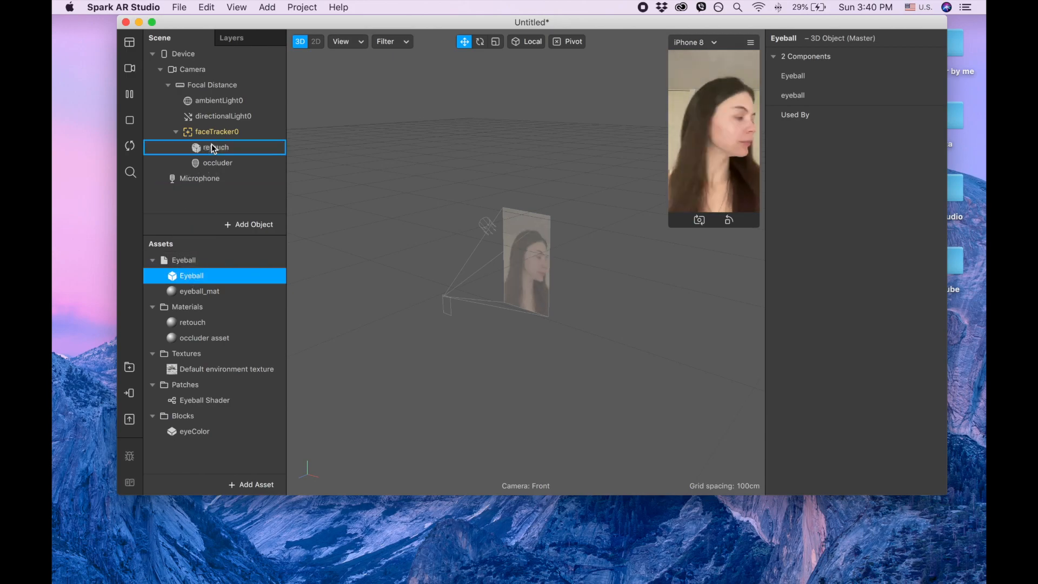
drag(227, 127, 227, 127)
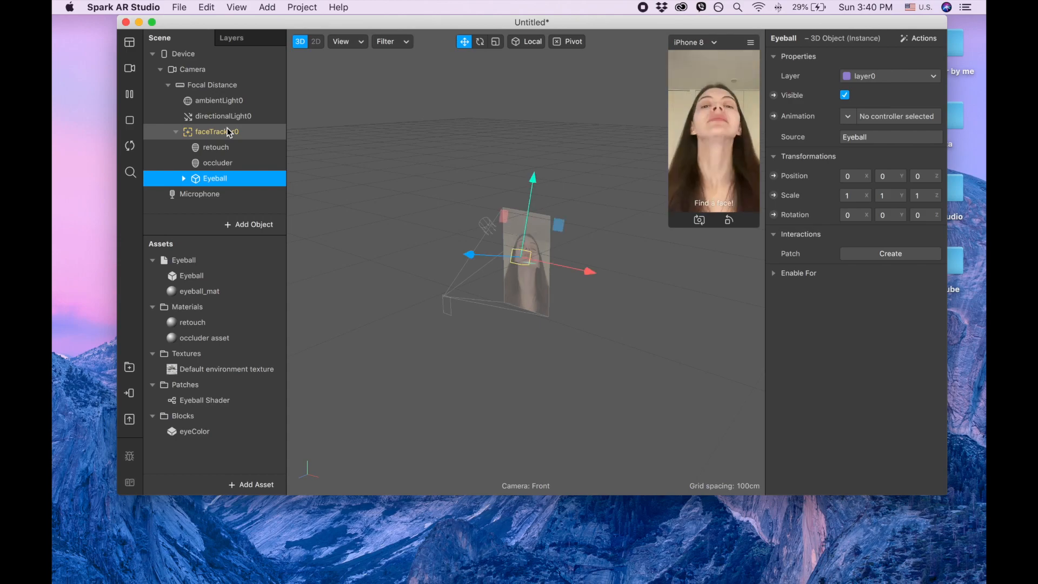
click(177, 132)
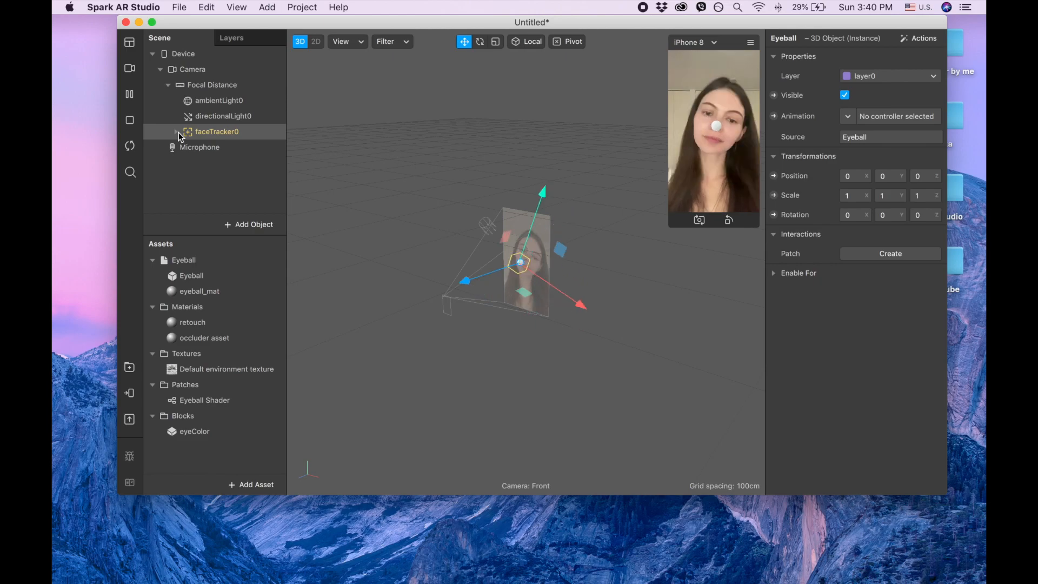
click(177, 132)
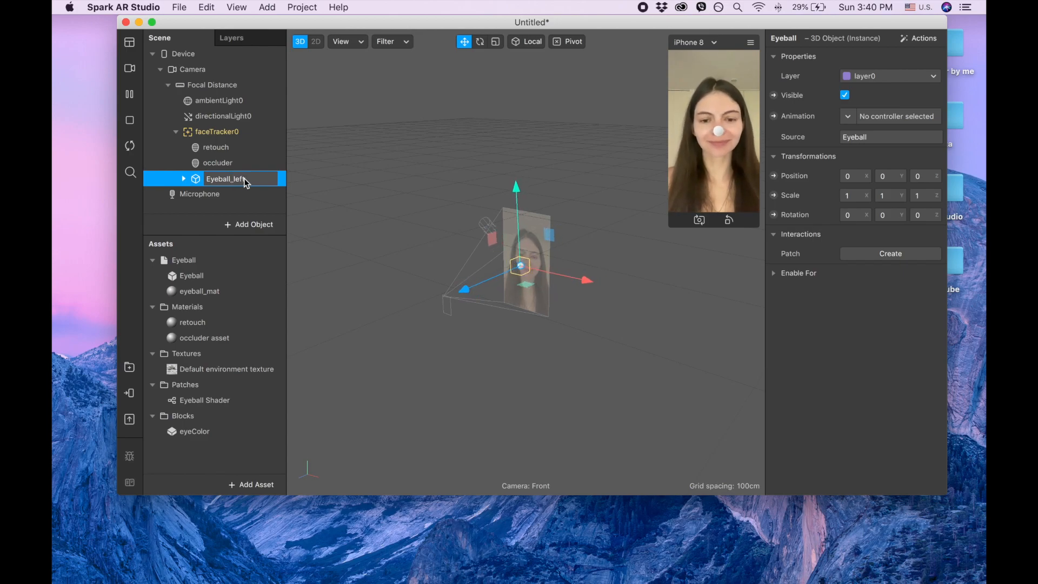
key(Return)
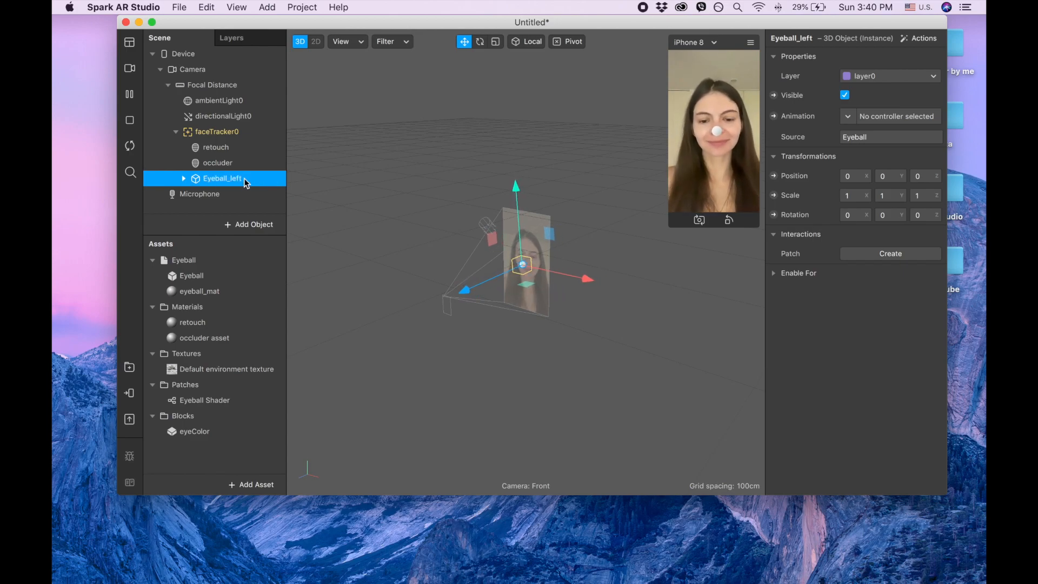
Duplicate the Eyeball_left object and rename the copy Eyeball_right.
right_click(215, 180)
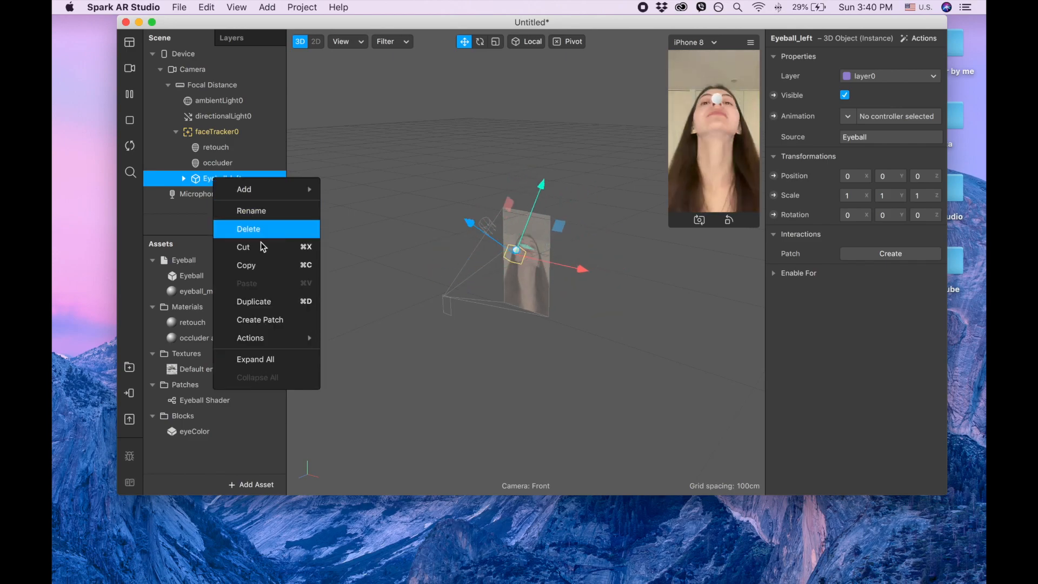
click(273, 301)
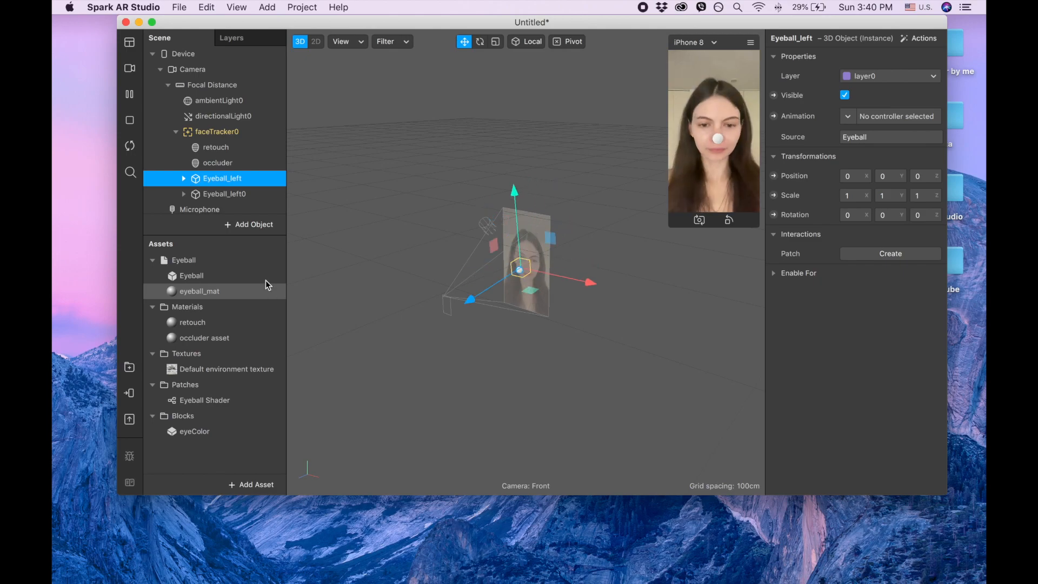
double_click(236, 195)
click(257, 196)
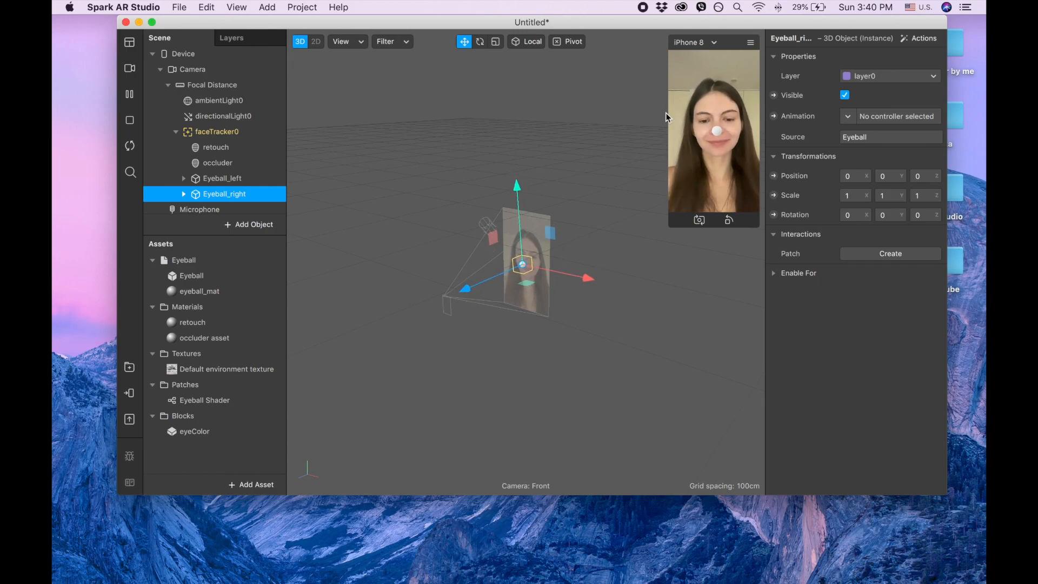
Show the Patch Editor in an enlarged area and add faceTracker0 to it as a patch.
click(236, 8)
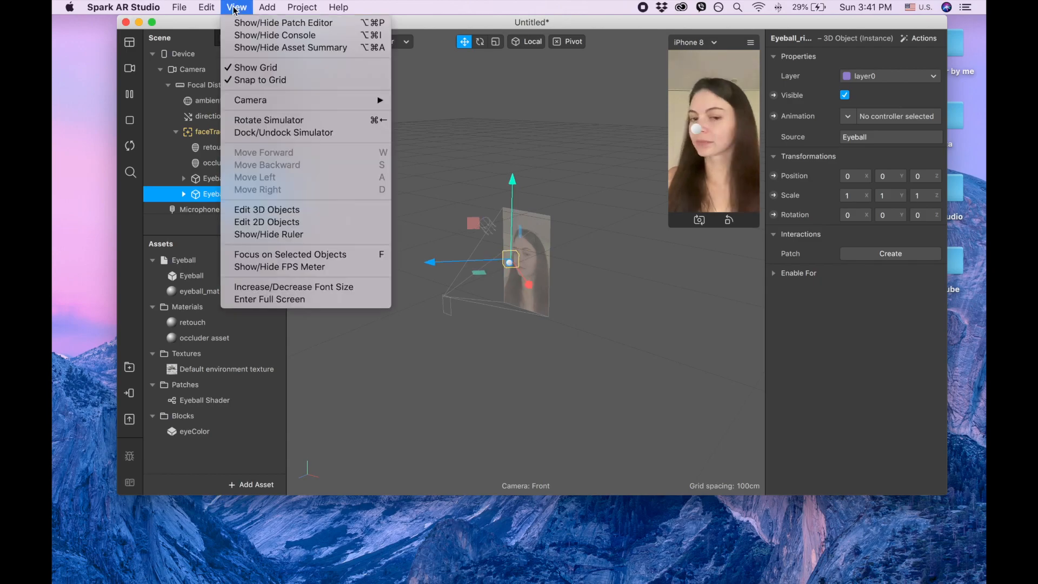
click(258, 28)
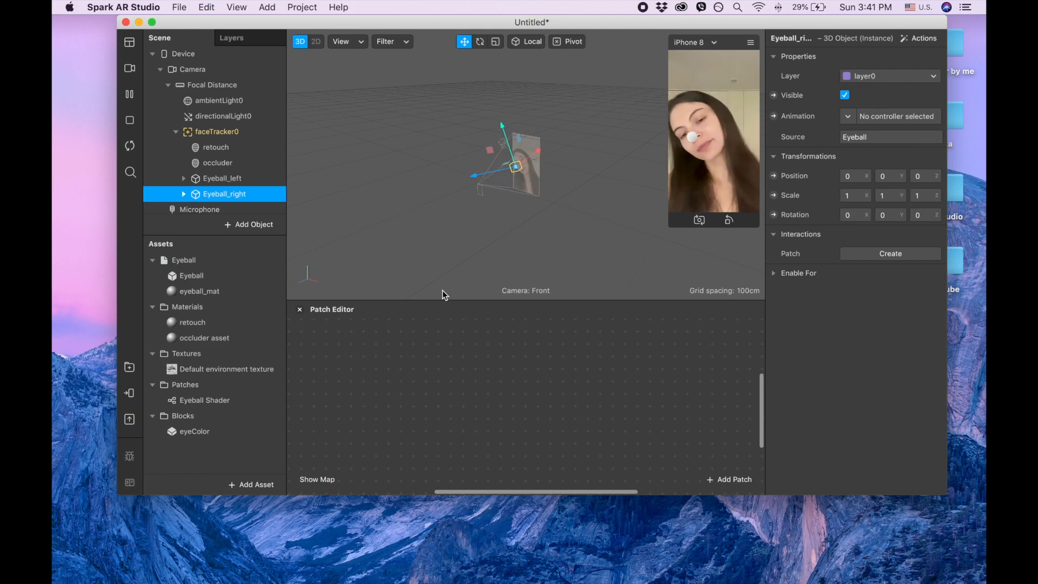
drag(442, 300, 457, 132)
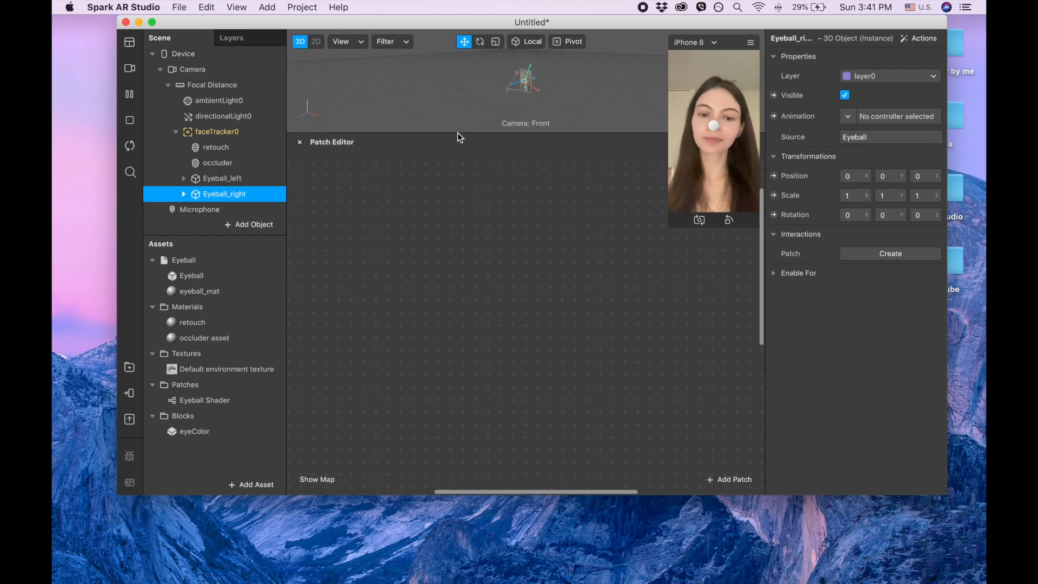
click(225, 135)
drag(225, 136, 380, 241)
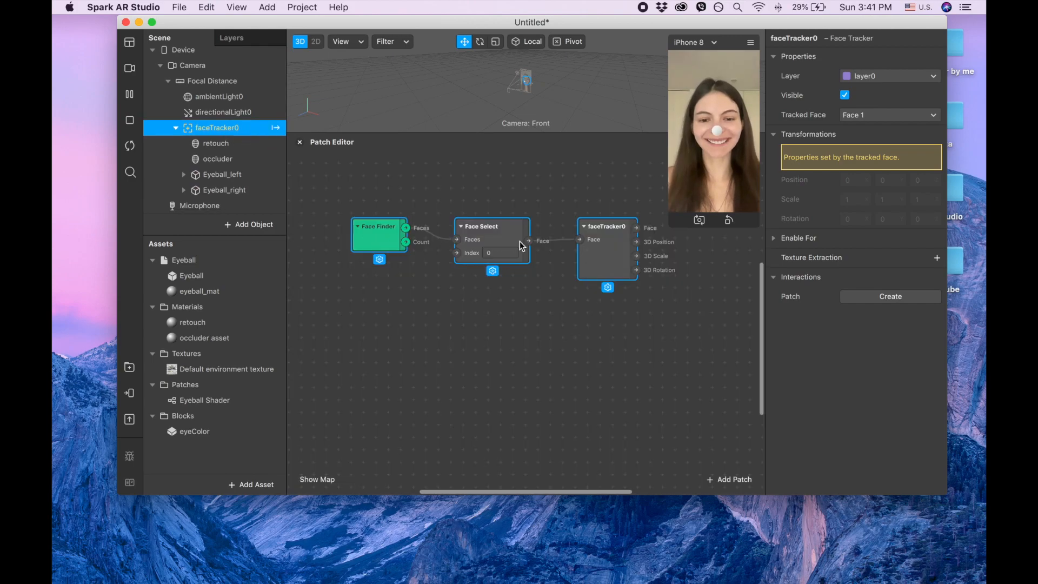
Add an Eyeball patch fed by the Face output of faceTracker0 and place it beside the faceTracker0 patch.
scroll(518, 241, right, 10)
drag(389, 239, 412, 216)
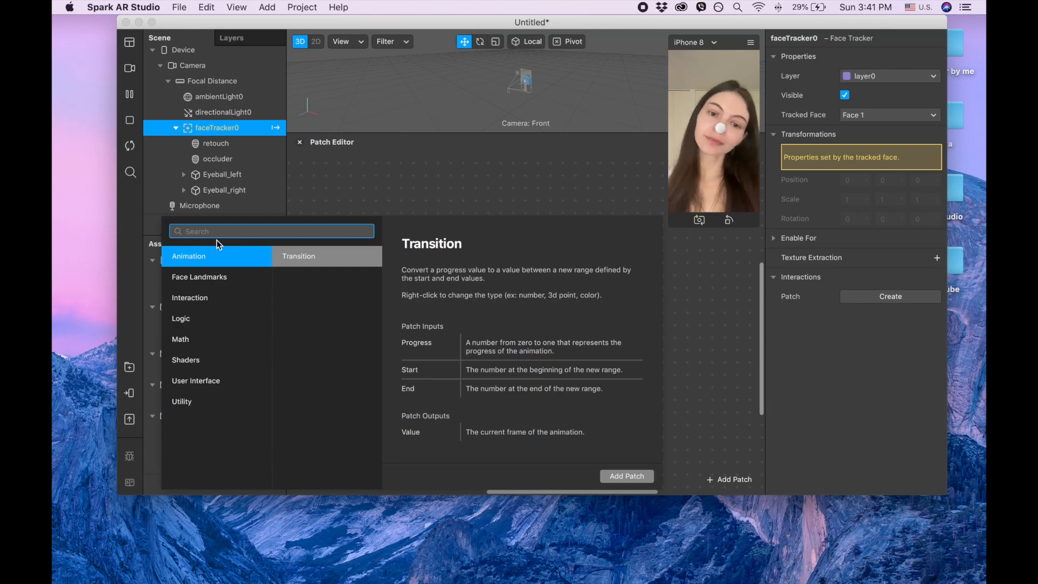
text(eye)
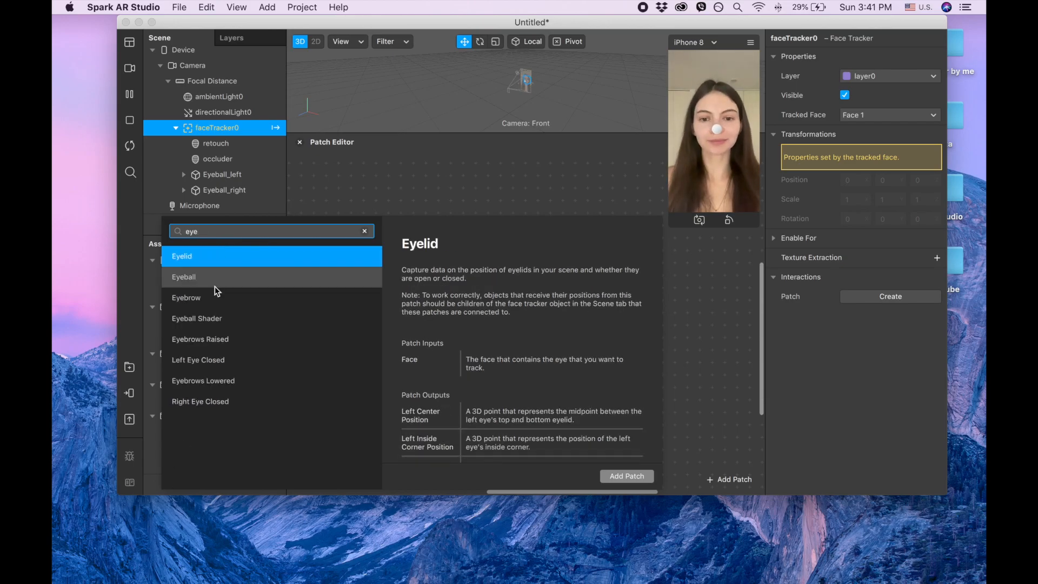
click(213, 282)
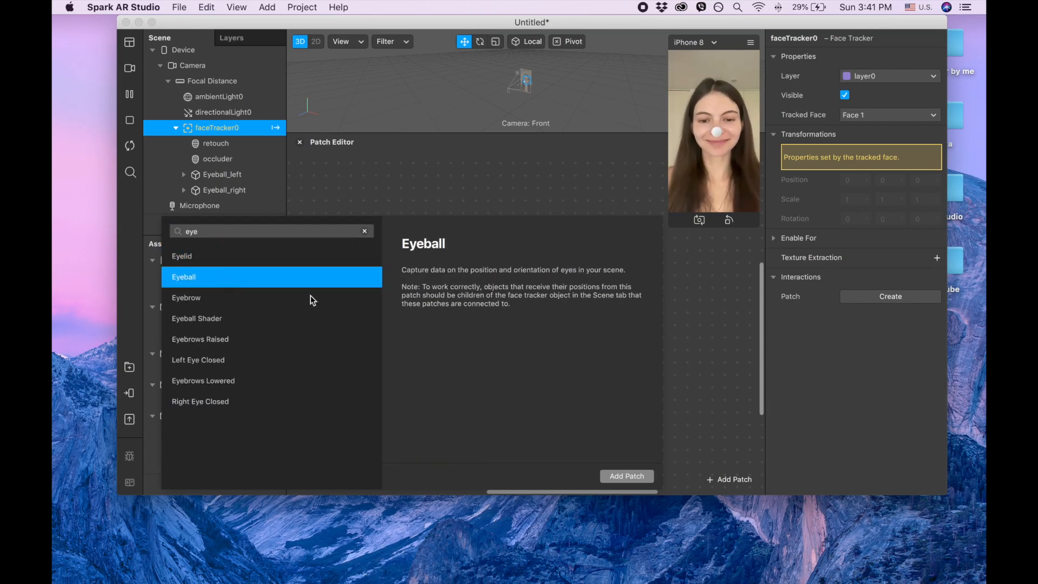
click(619, 475)
drag(425, 255, 387, 249)
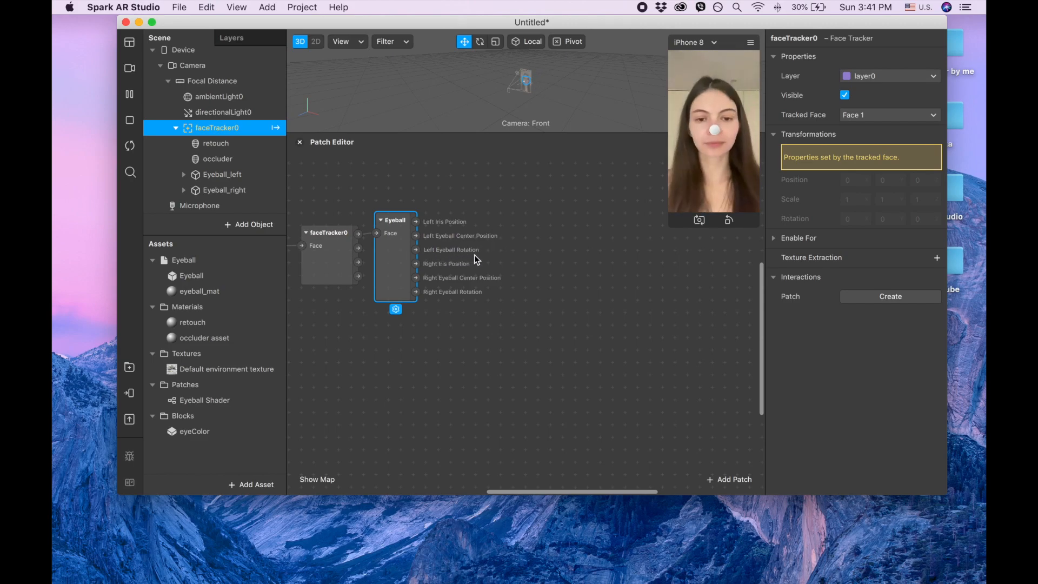
Create position and rotation patches for Eyeball_left and connect Left Eyeball Center Position and Left Eyeball Rotation to them.
click(228, 175)
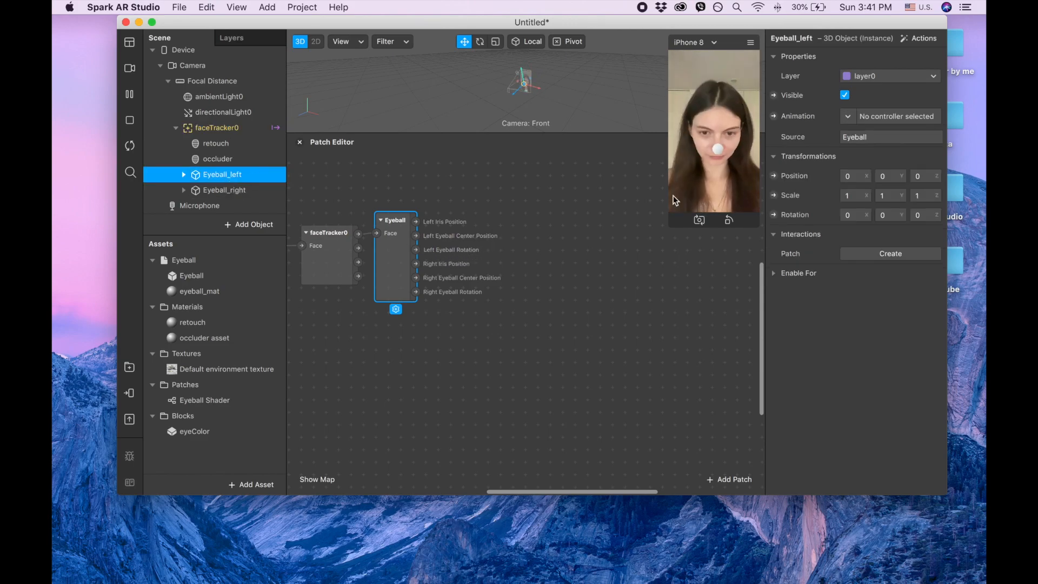
click(774, 176)
click(774, 215)
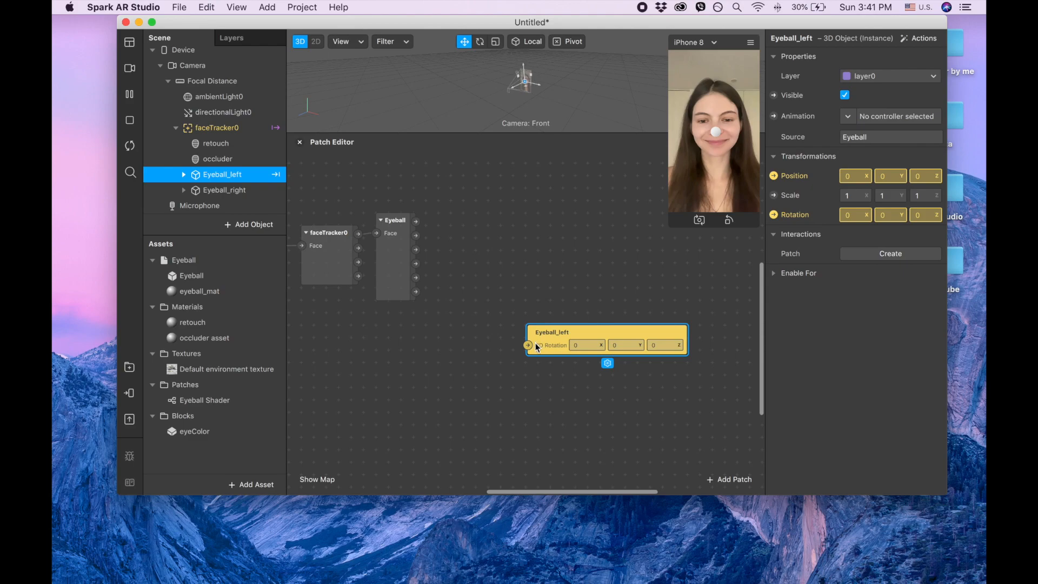
drag(560, 342, 516, 251)
drag(549, 327, 511, 202)
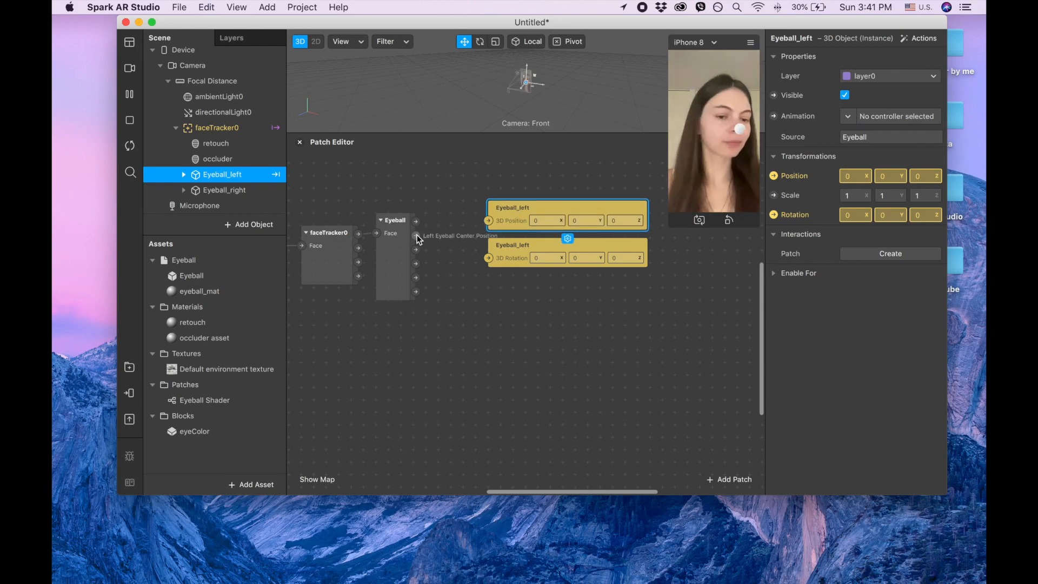
drag(417, 235, 488, 221)
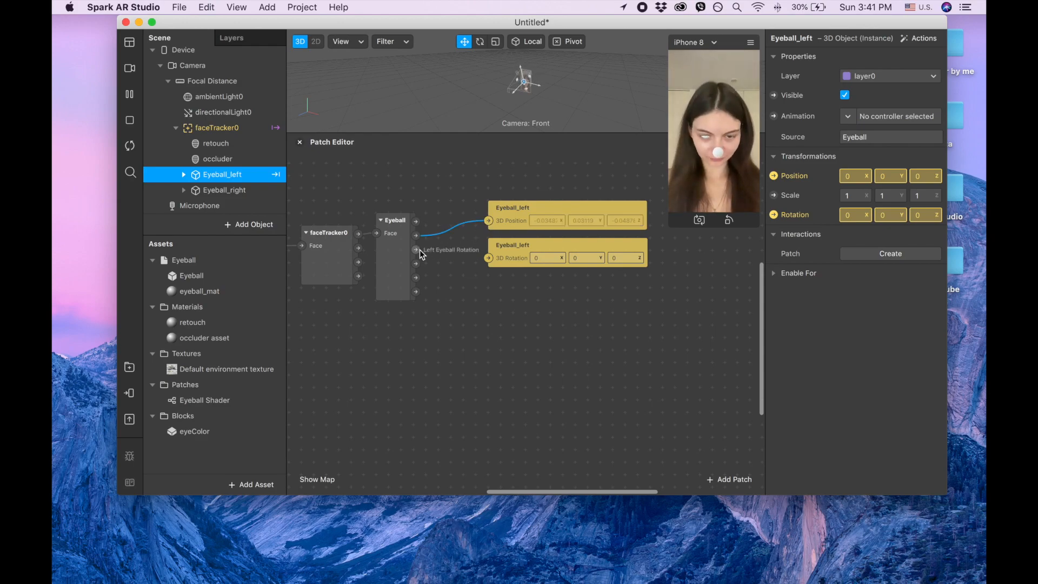
drag(420, 248, 489, 258)
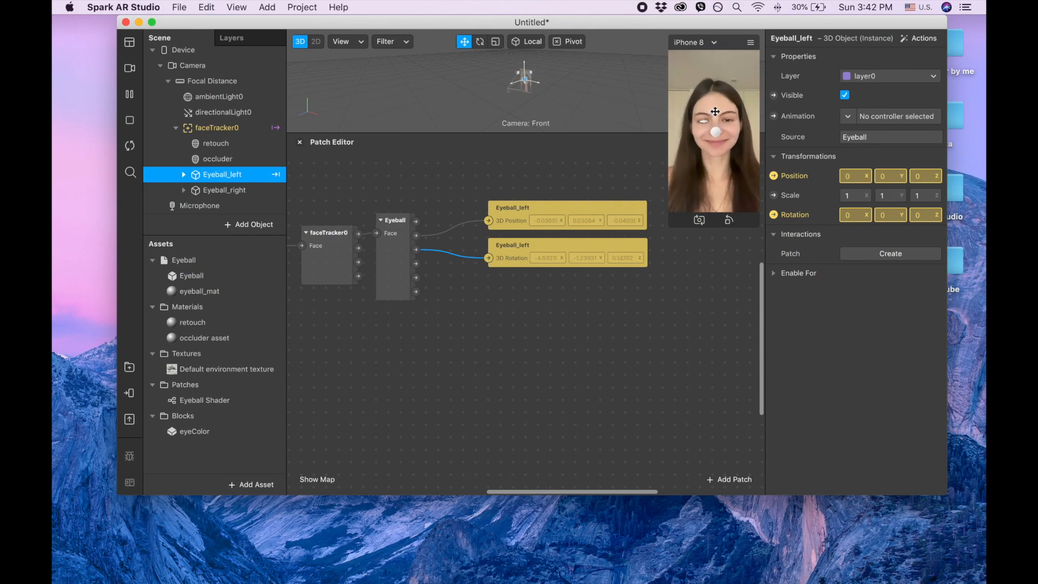
Create position and rotation patches for Eyeball_right and connect Right Eyeball Center Position and Right Eyeball Rotation to them.
click(225, 189)
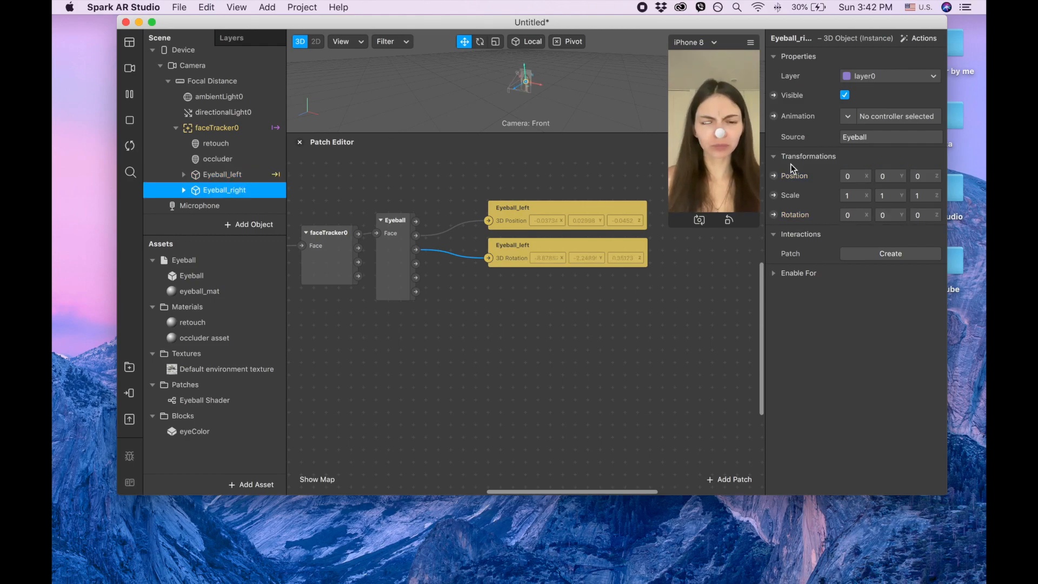
click(774, 175)
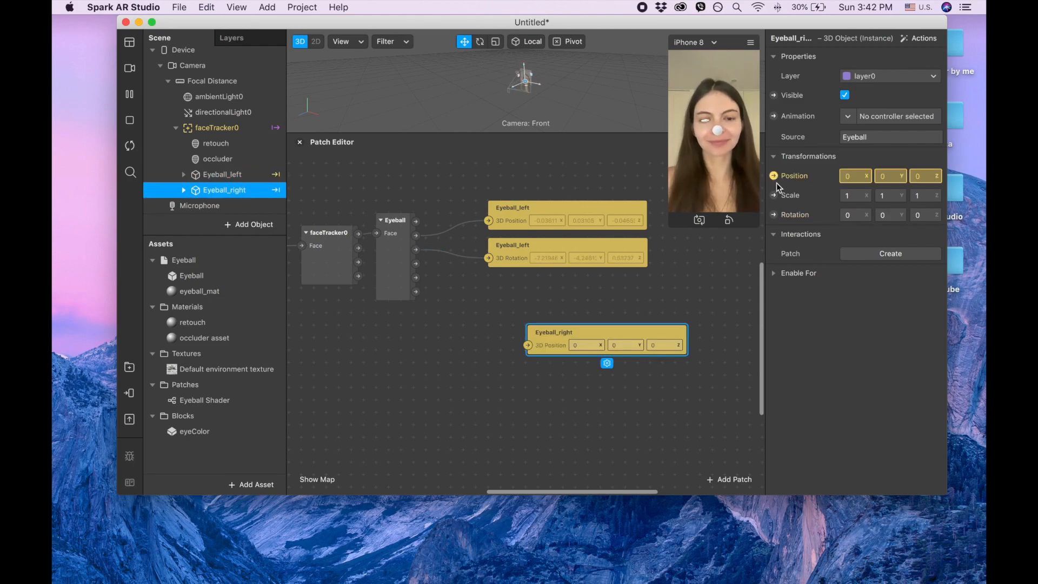
click(774, 215)
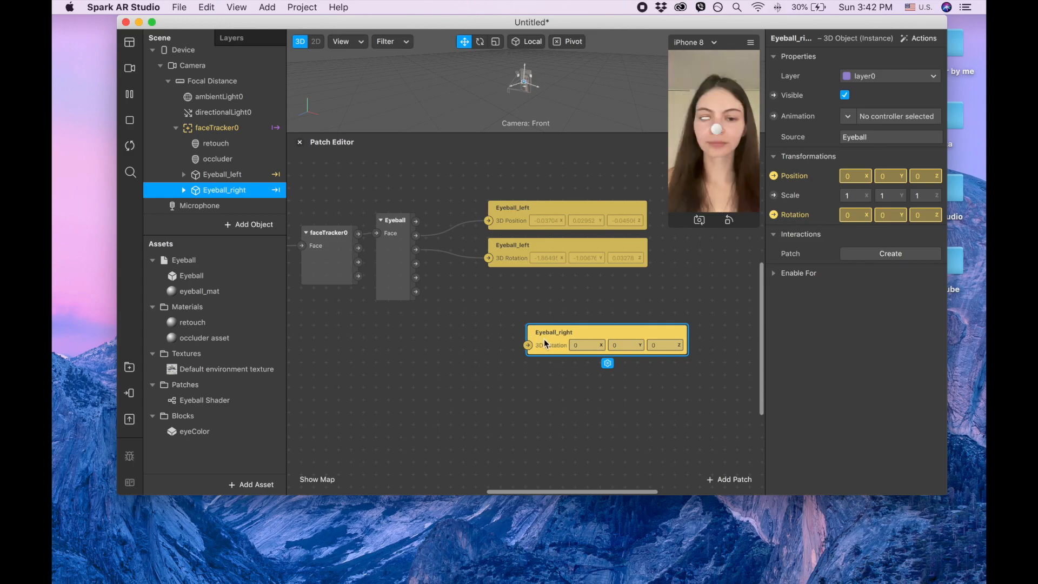
drag(563, 333, 512, 282)
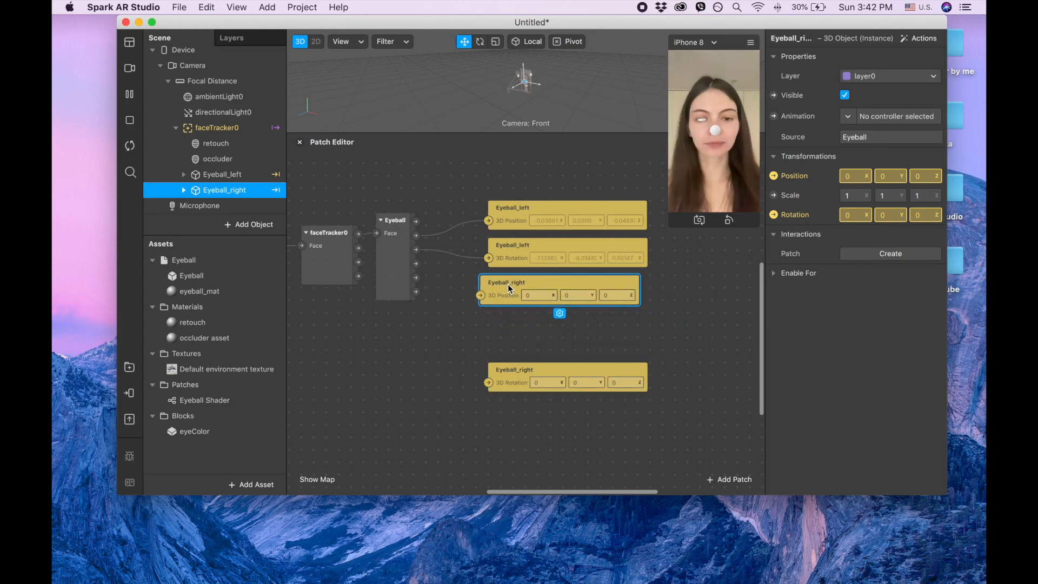
drag(528, 368, 515, 319)
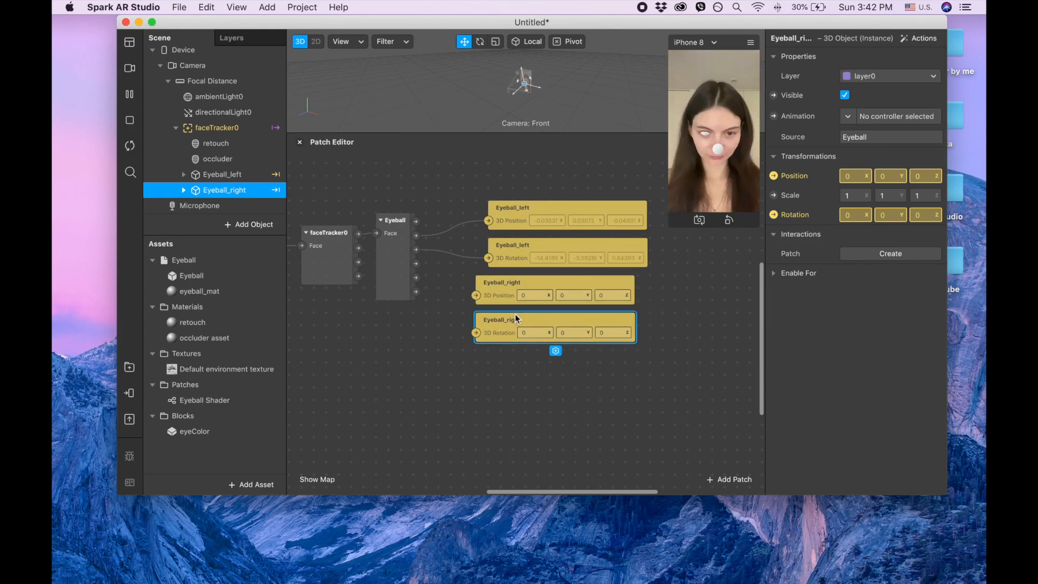
drag(416, 277, 478, 331)
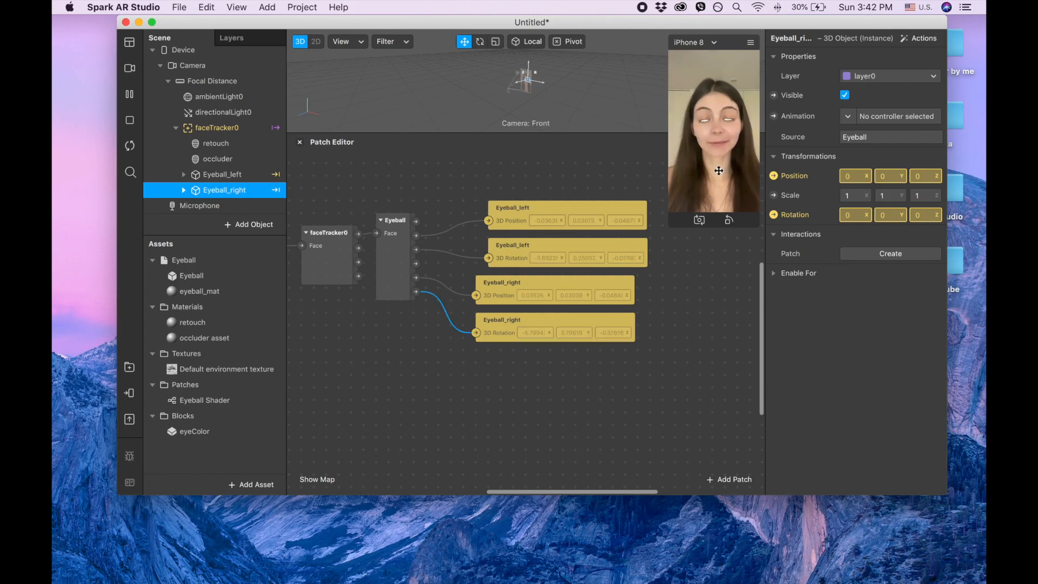
Collapse faceTracker0 in the scene hierarchy and add an instance of the eyeColor block to the scene, outside the Device group.
scroll(598, 246, right, 5)
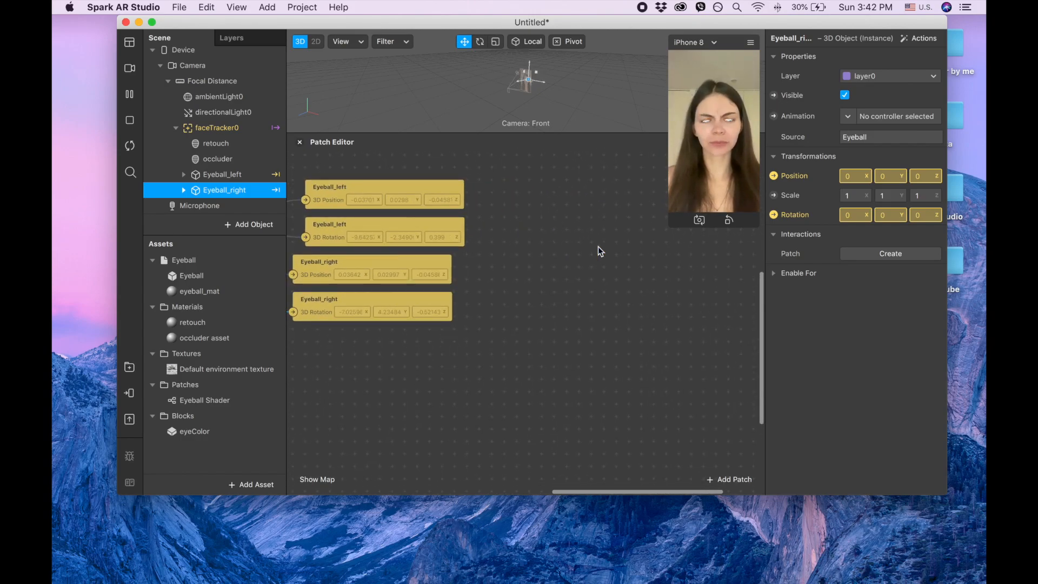
scroll(598, 246, up, 5)
scroll(598, 247, left, 8)
scroll(598, 247, up, 3)
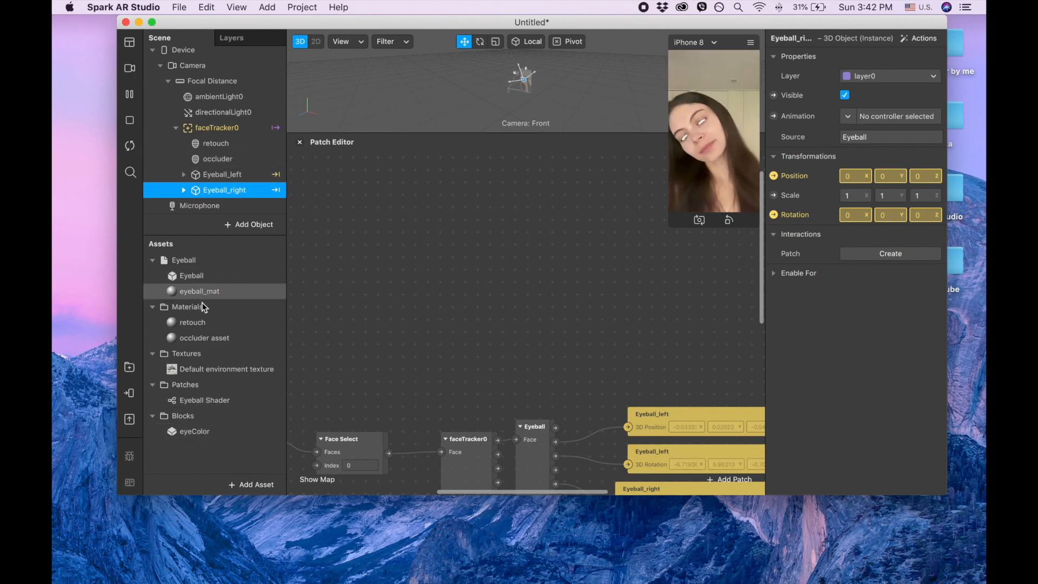
drag(195, 431, 215, 177)
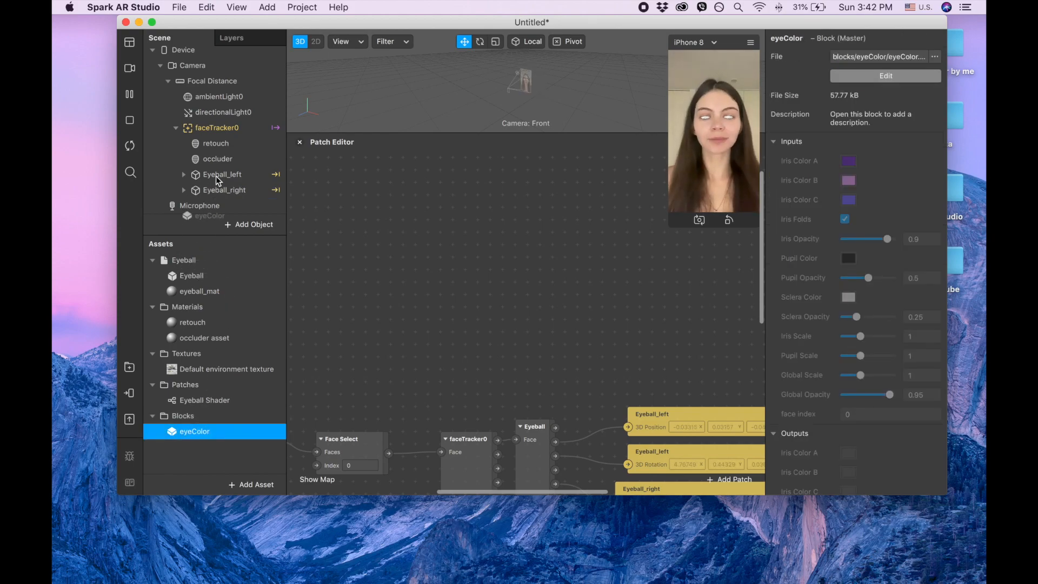
click(176, 128)
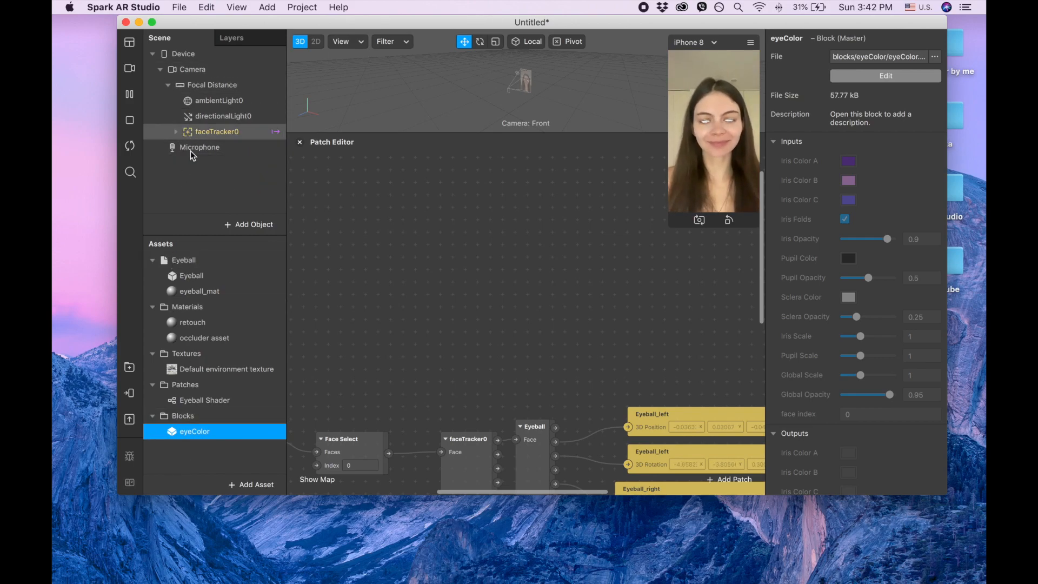
click(181, 135)
click(177, 132)
click(176, 132)
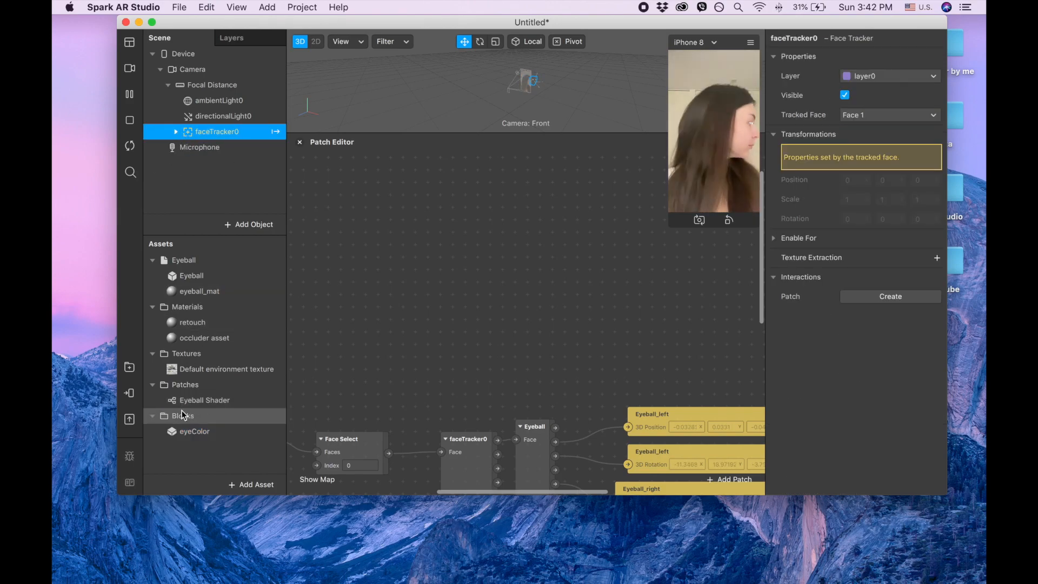
drag(210, 207, 204, 177)
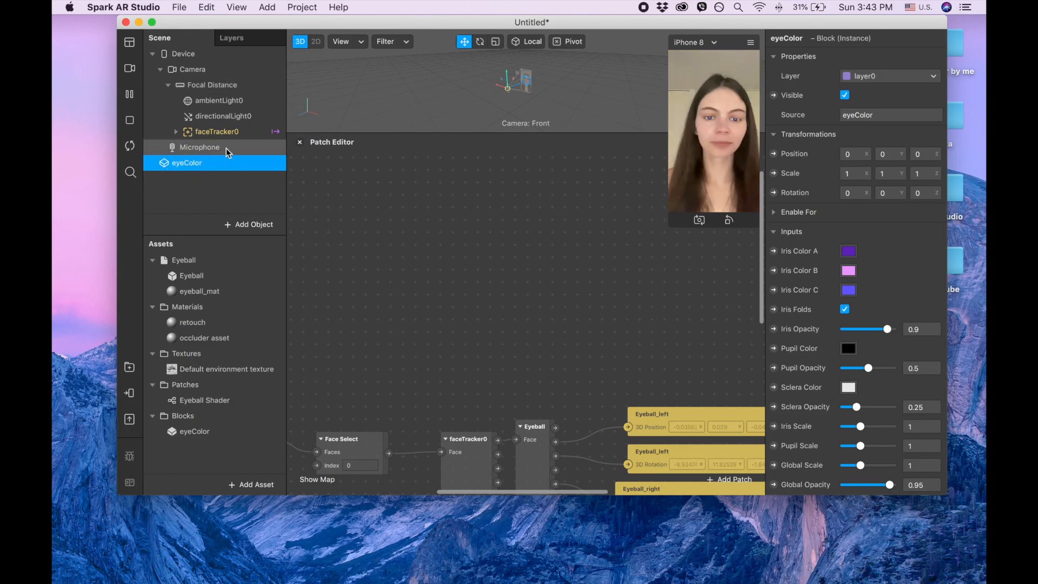
Add the eyeColor scene object to the Patch Editor as a patch and place it above the face-tracking patches.
drag(226, 165, 430, 204)
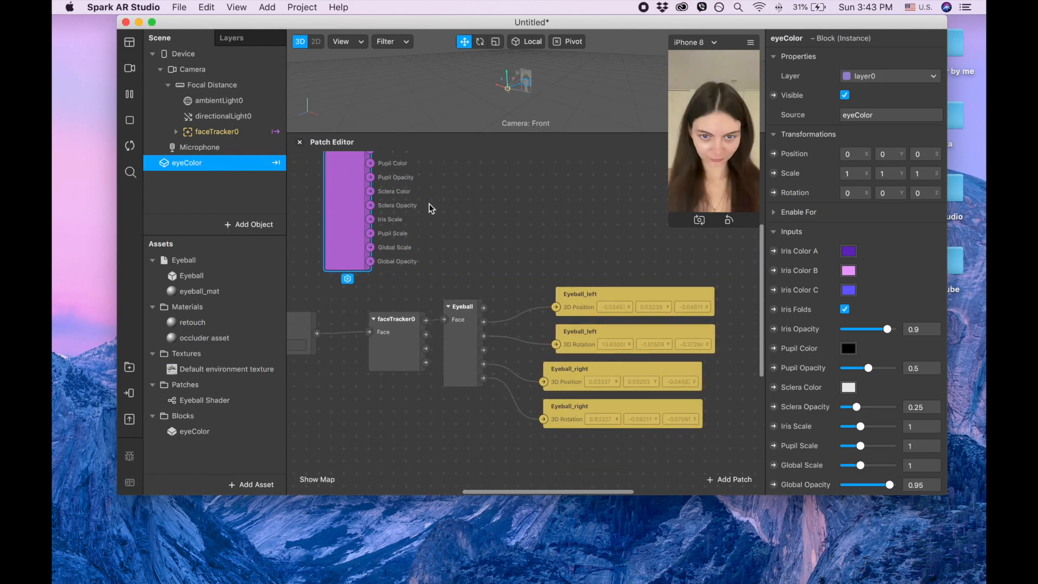
scroll(447, 222, up, 4)
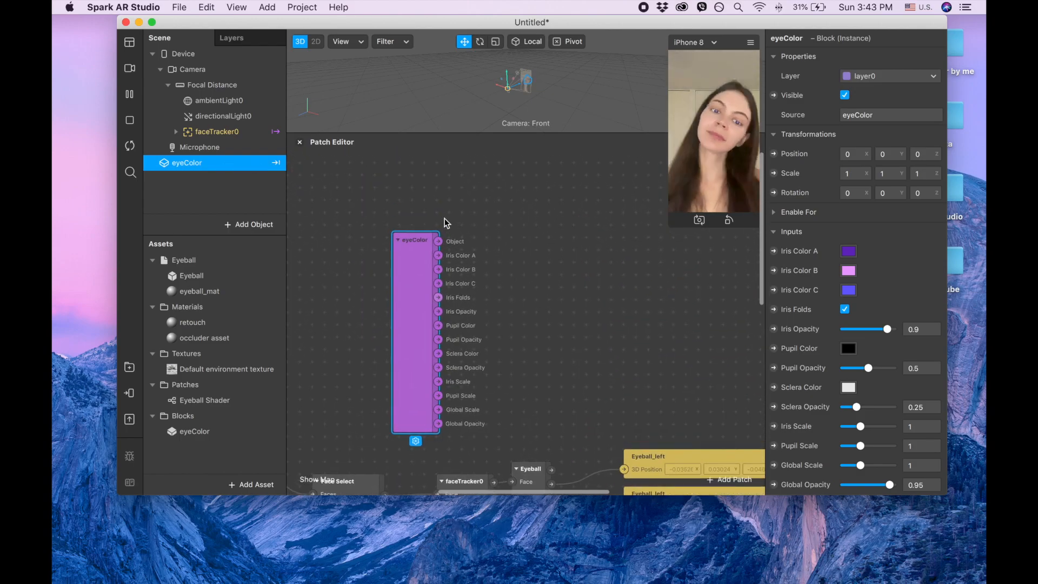
drag(412, 251, 346, 179)
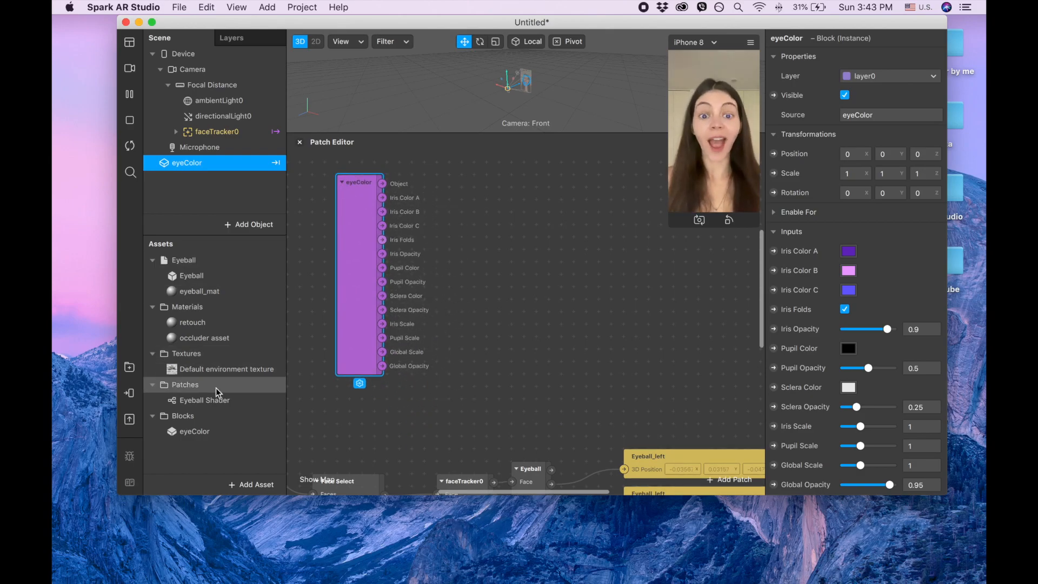
Add an Eyeball Shader patch beside eyeColor and connect every eyeColor output from Iris Color A to Global Opacity to its matching input.
click(206, 401)
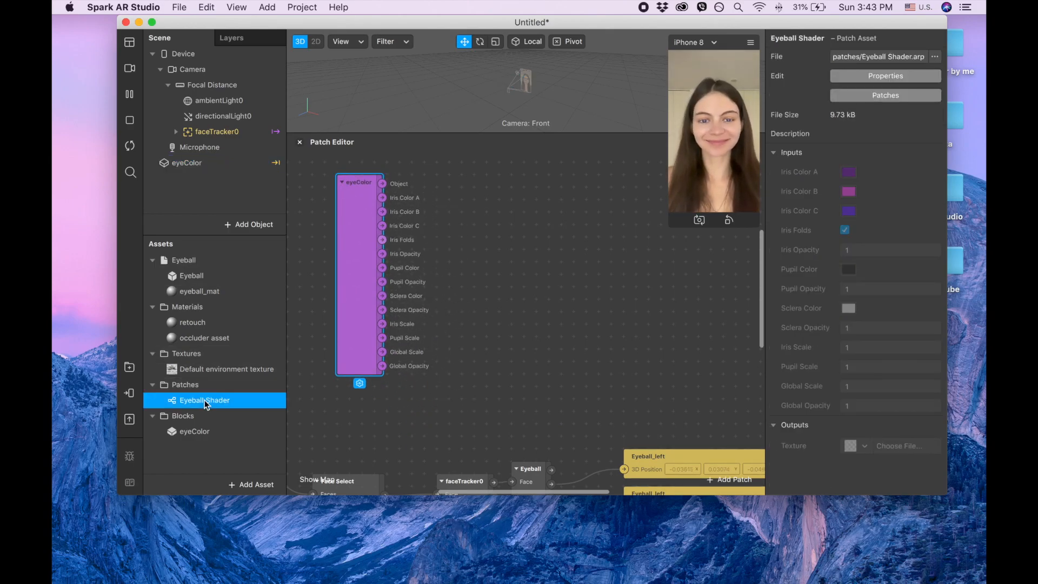
drag(211, 403, 508, 283)
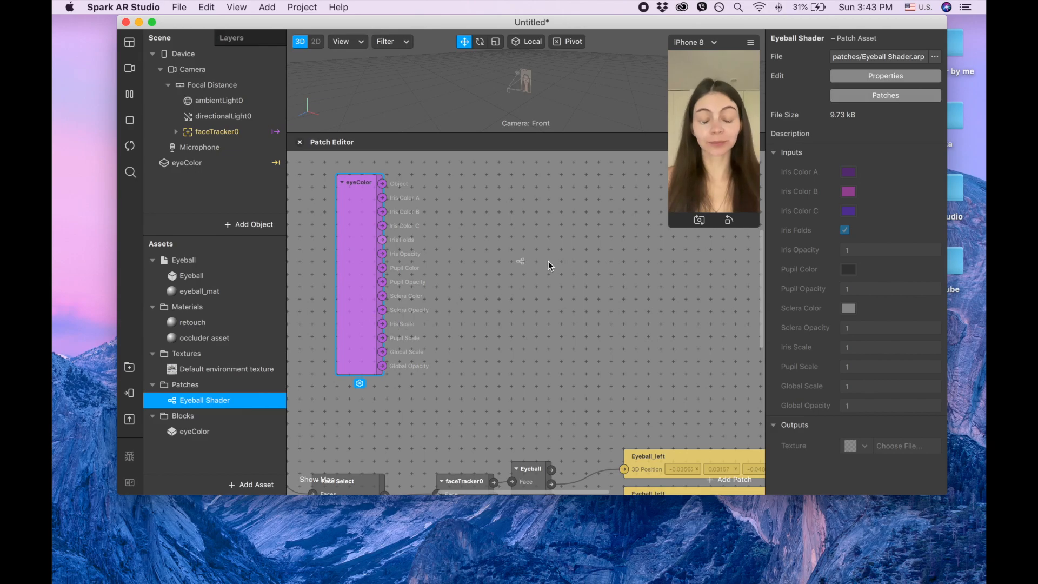
drag(546, 251, 472, 209)
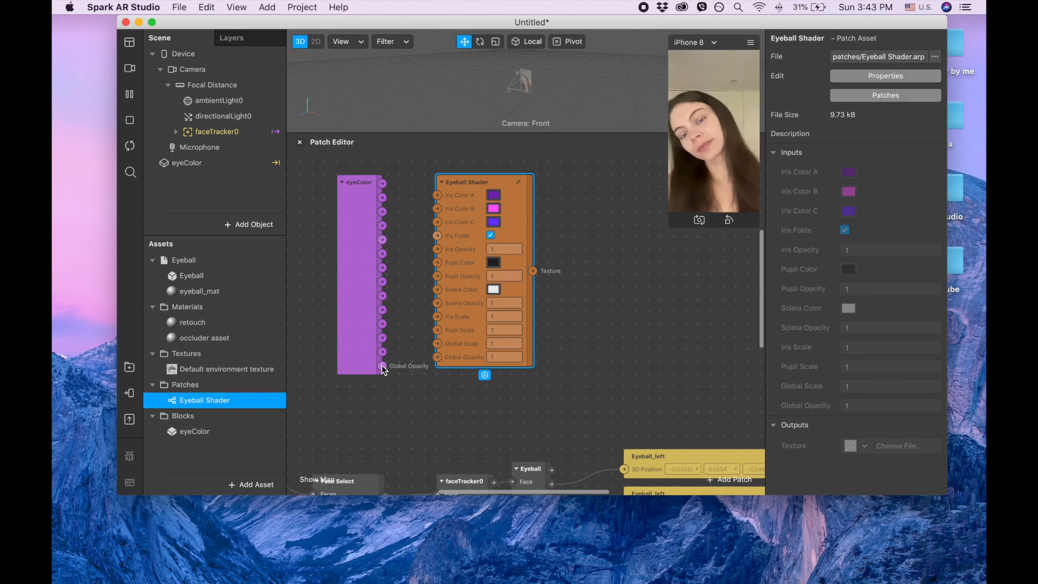
drag(383, 366, 438, 303)
drag(382, 296, 438, 196)
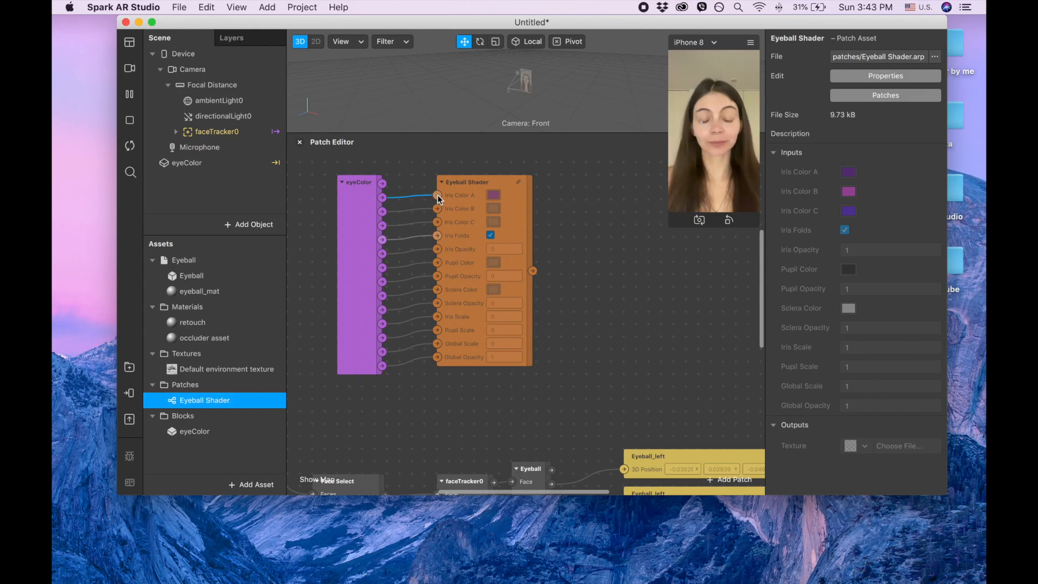
click(191, 295)
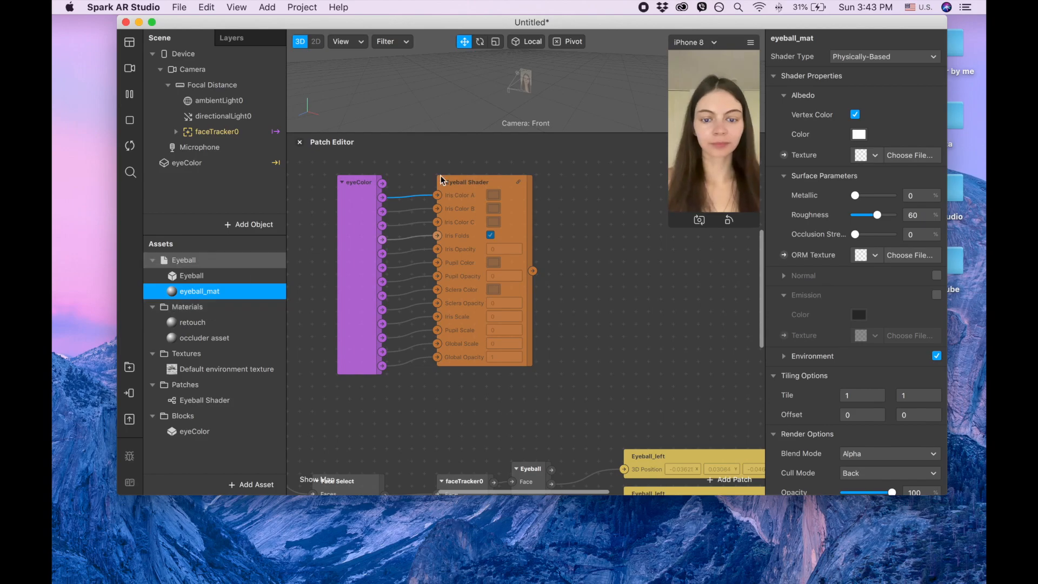
click(784, 155)
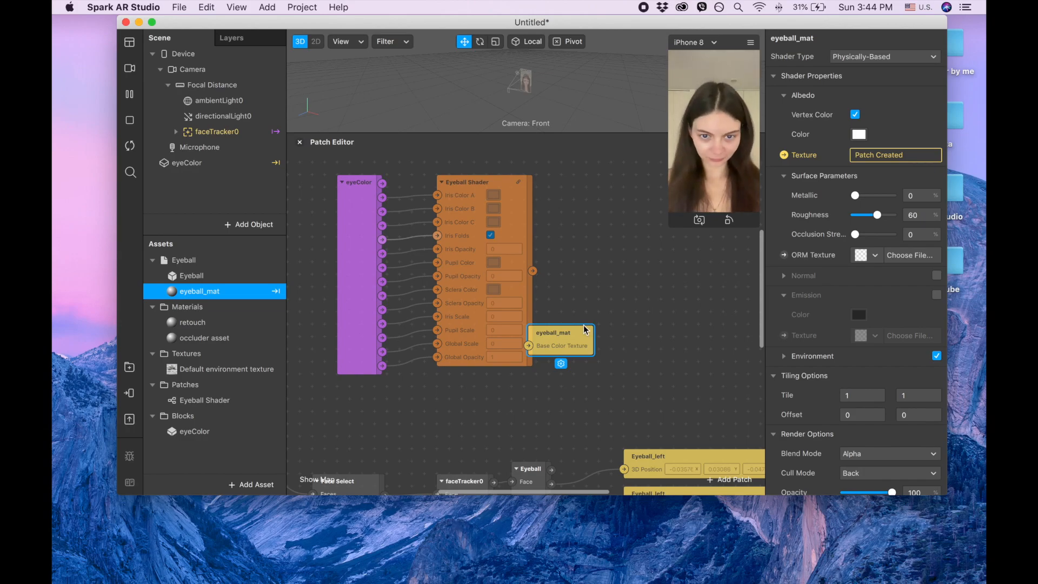
drag(589, 328, 645, 269)
key(BackSpace)
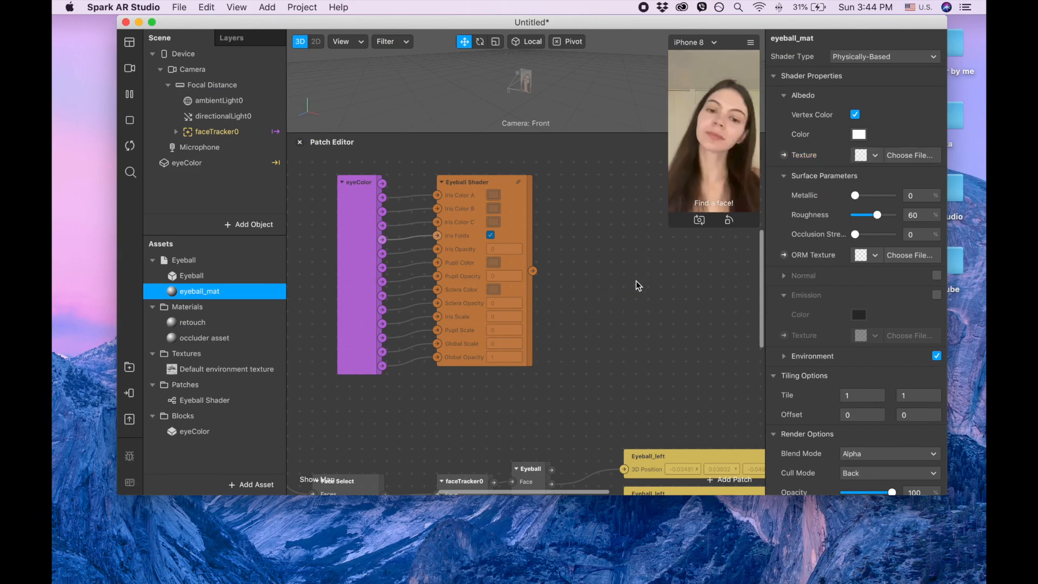
Set eyeball_mat's shader type to Standard and connect the Eyeball Shader's Texture output to a new Diffuse Texture patch for that material.
click(869, 56)
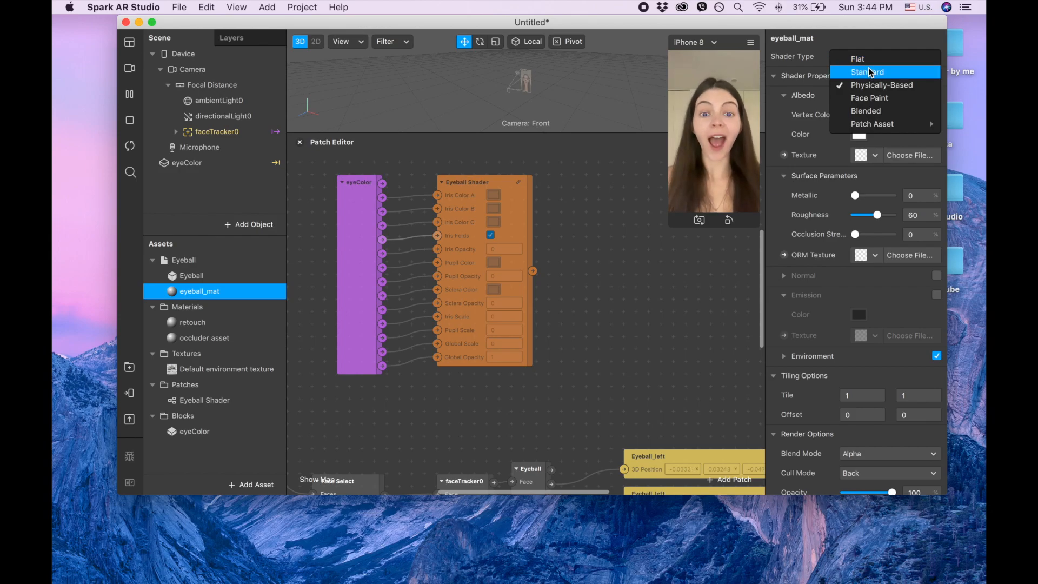
click(869, 72)
click(784, 135)
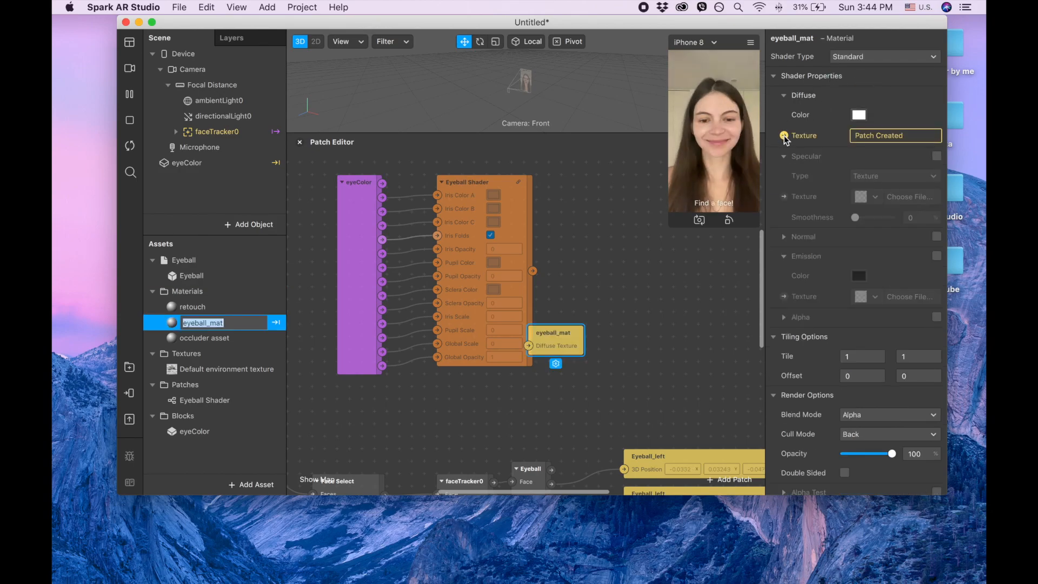
drag(572, 334, 629, 259)
drag(532, 270, 587, 269)
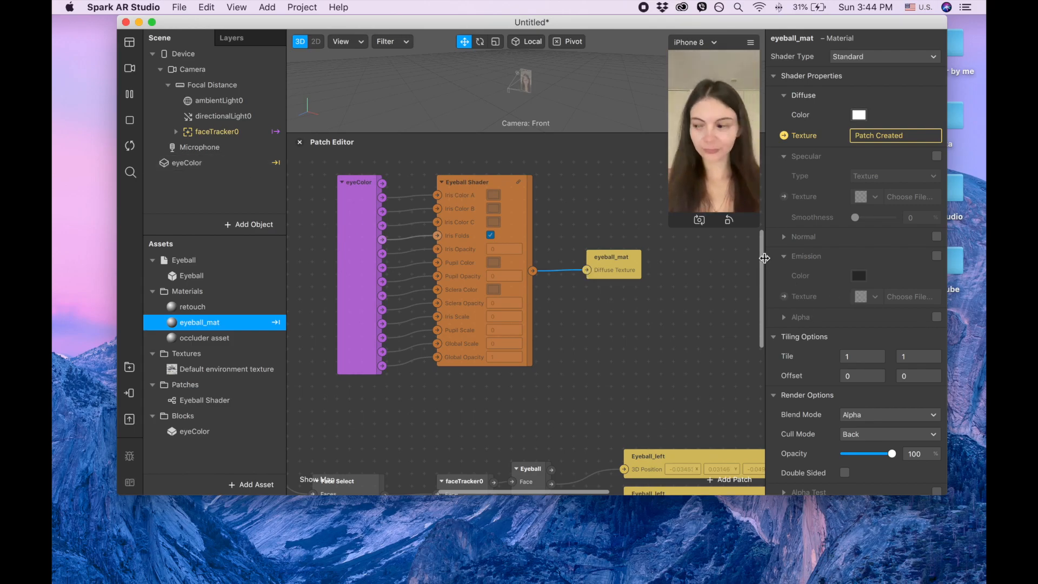
Enable Specular on eyeball_mat with type Color, a white specular color and 95% smoothness.
click(937, 157)
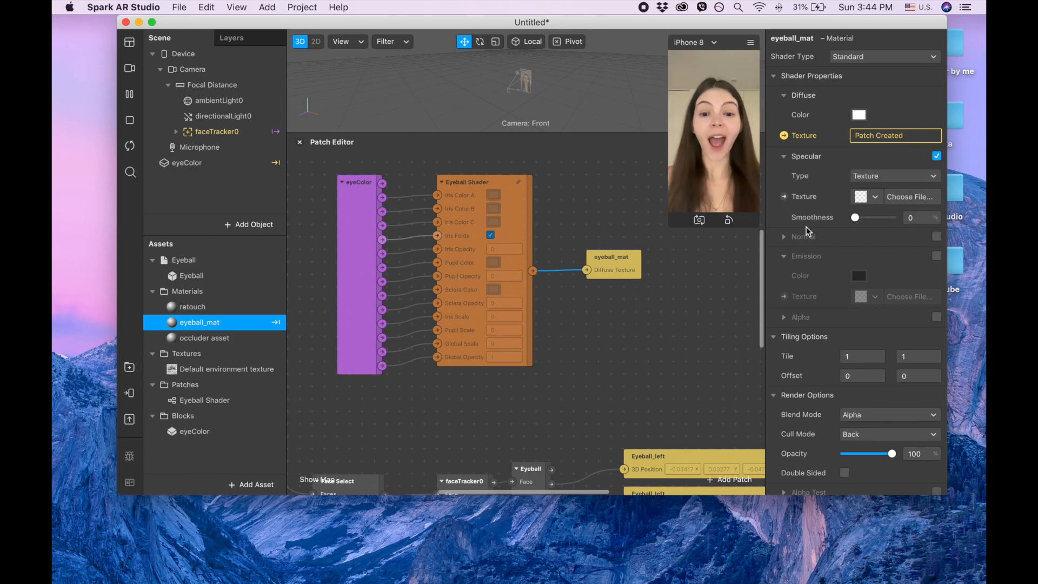
click(878, 179)
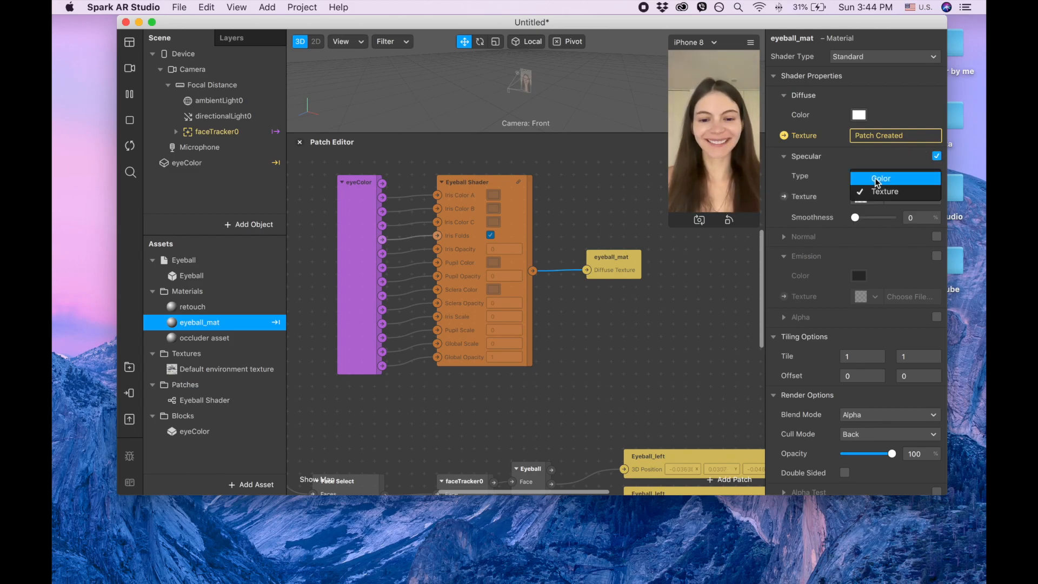
click(879, 179)
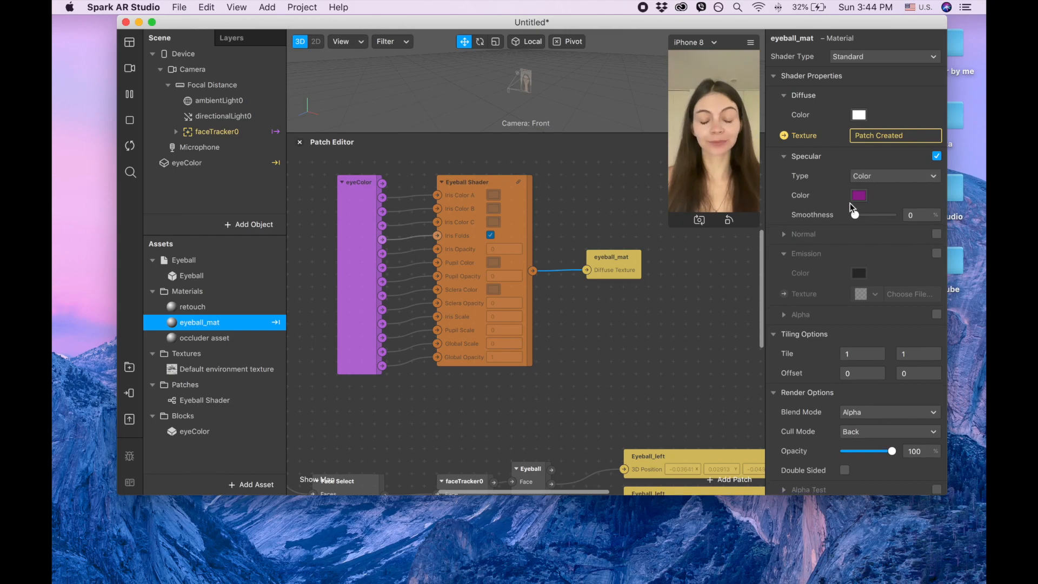
click(859, 195)
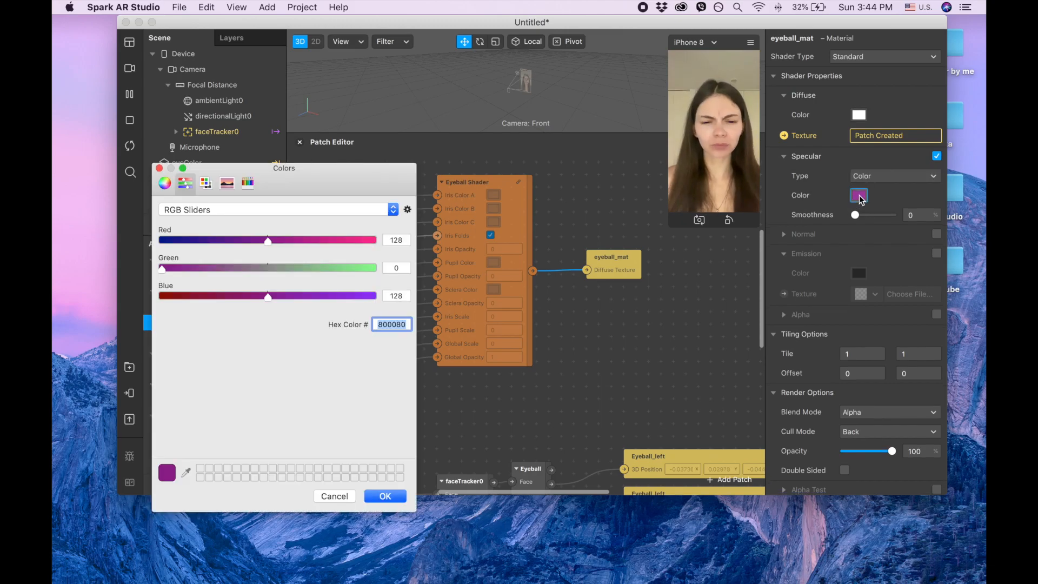
click(205, 183)
click(185, 378)
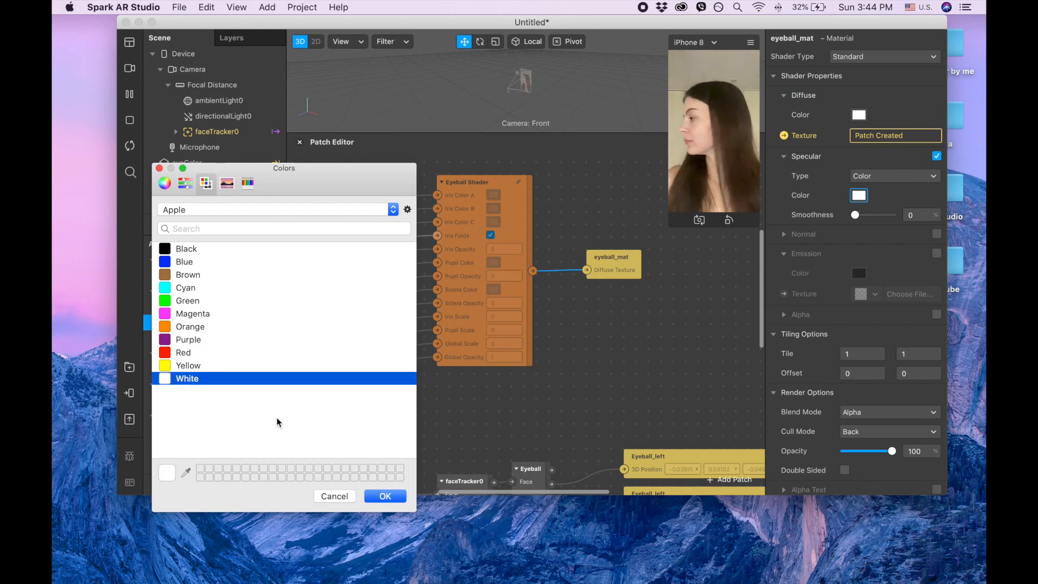
click(385, 496)
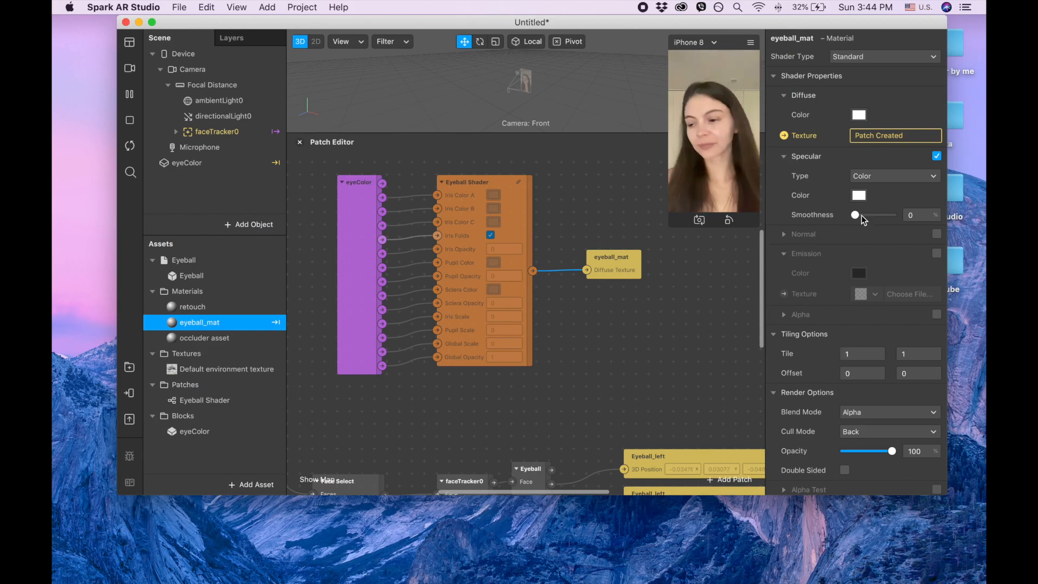
click(918, 215)
key(BackSpace)
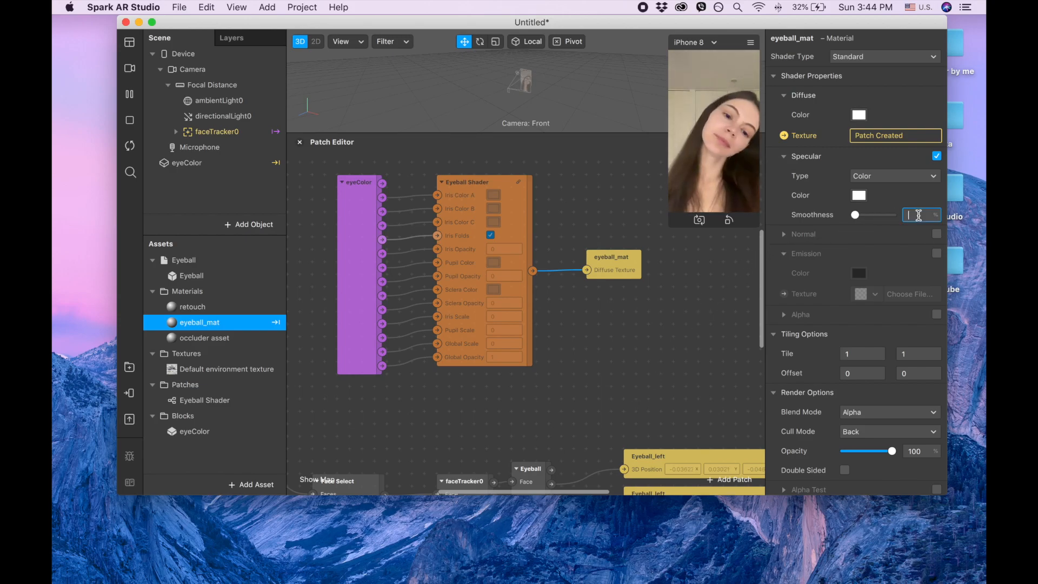
key(Return)
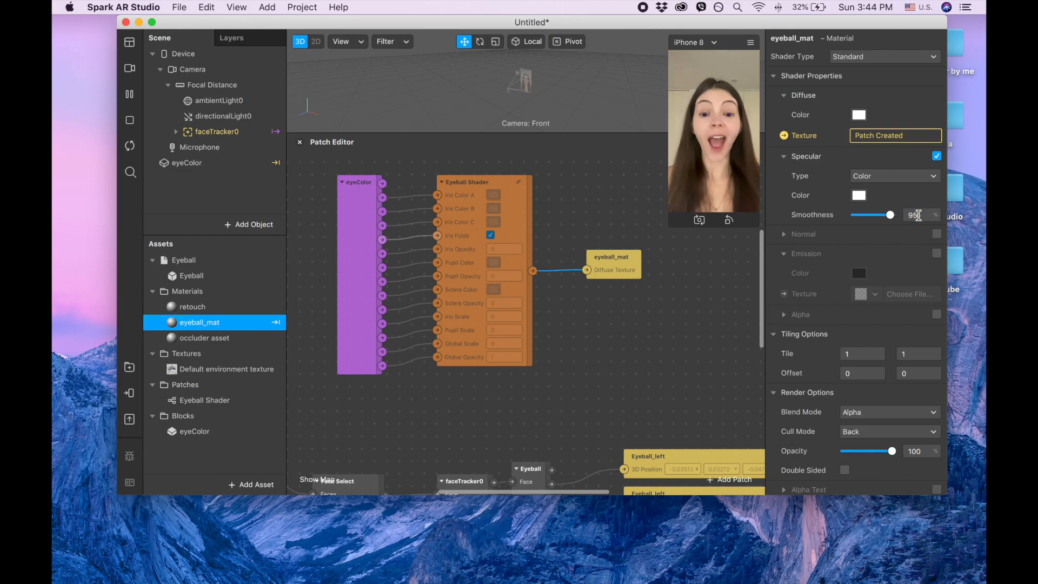
Enable Emission on eyeball_mat and set the material's opacity to 0%.
click(936, 255)
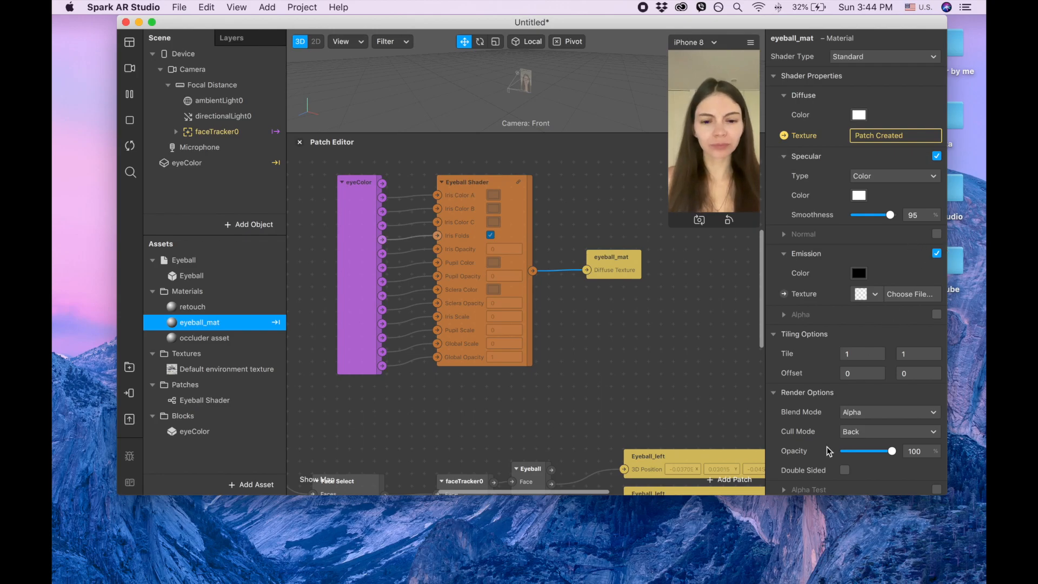
drag(890, 452, 833, 459)
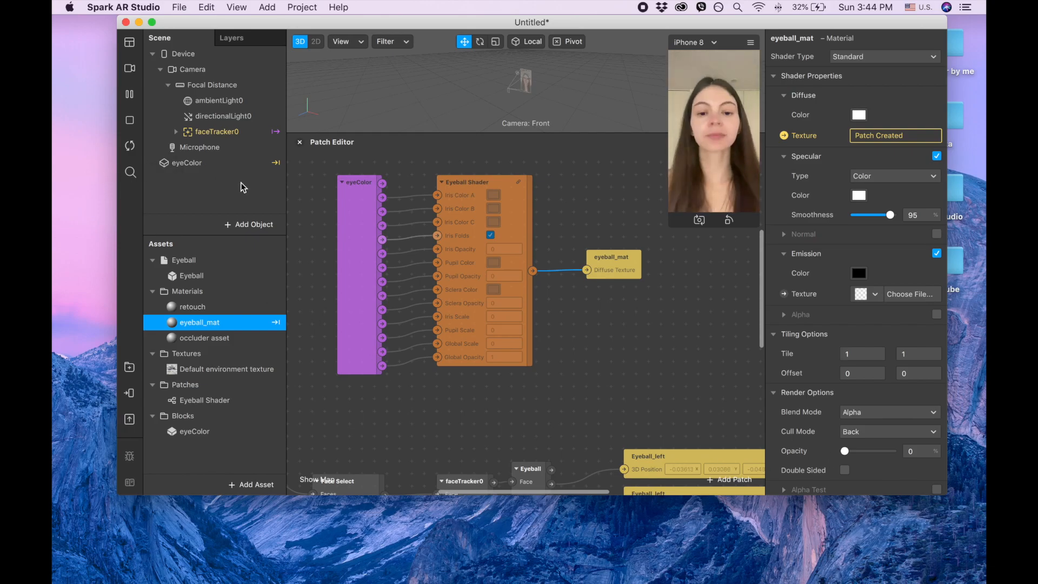
scroll(567, 341, down, 5)
scroll(567, 340, right, 3)
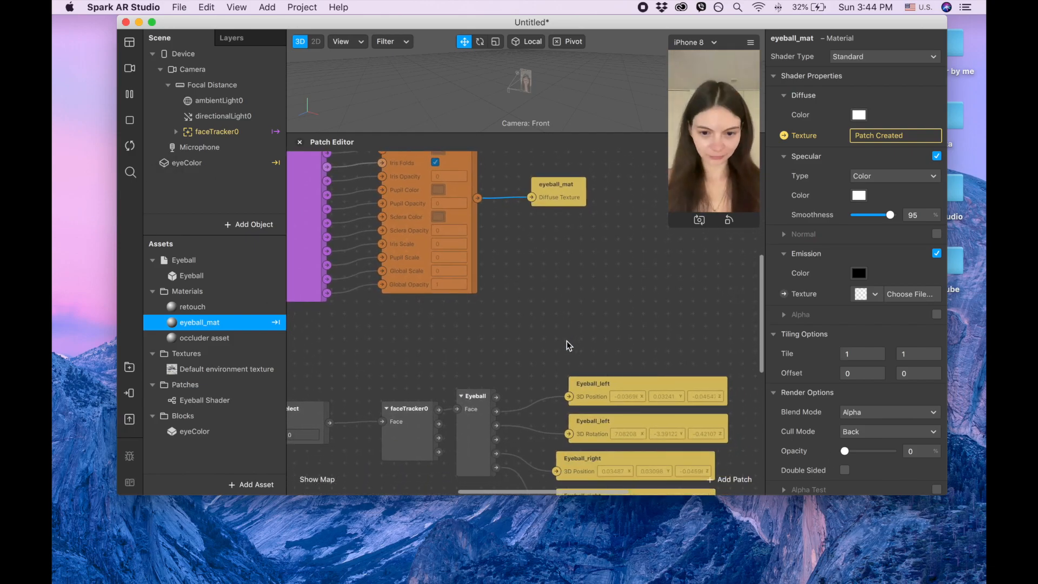
scroll(566, 341, down, 4)
scroll(566, 340, right, 2)
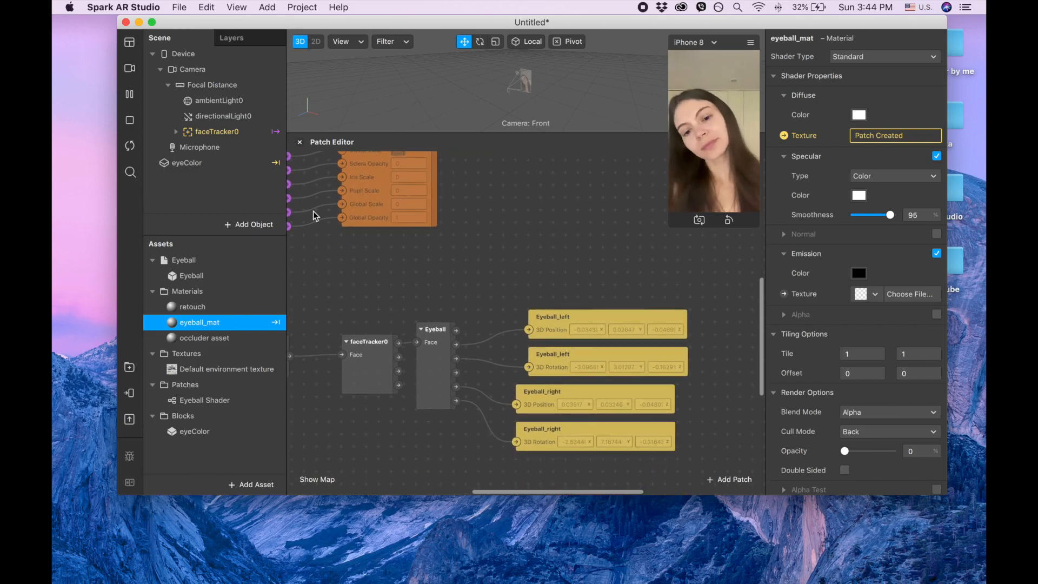
Set the intensity of ambientLight0 to 80%.
click(227, 103)
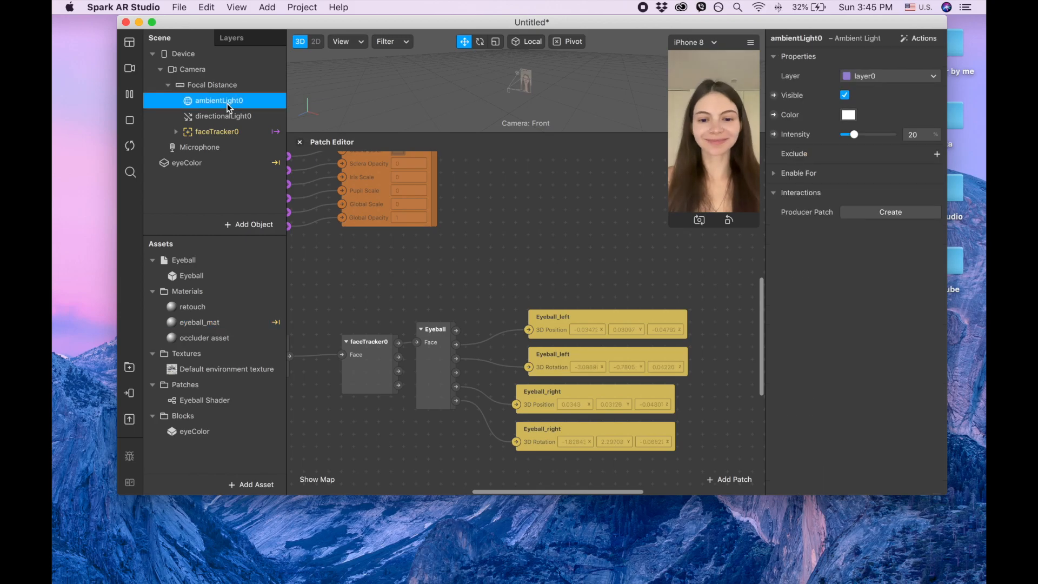
click(912, 135)
key(BackSpace)
key(BackSpace)
text(80)
key(Return)
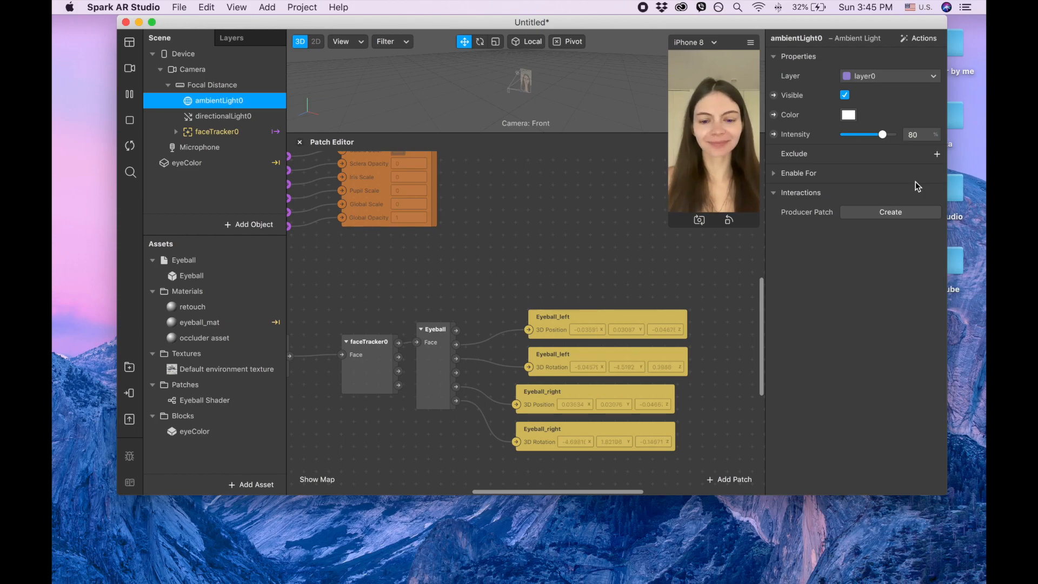
Set the intensity of directionalLight0 to 60%.
click(224, 116)
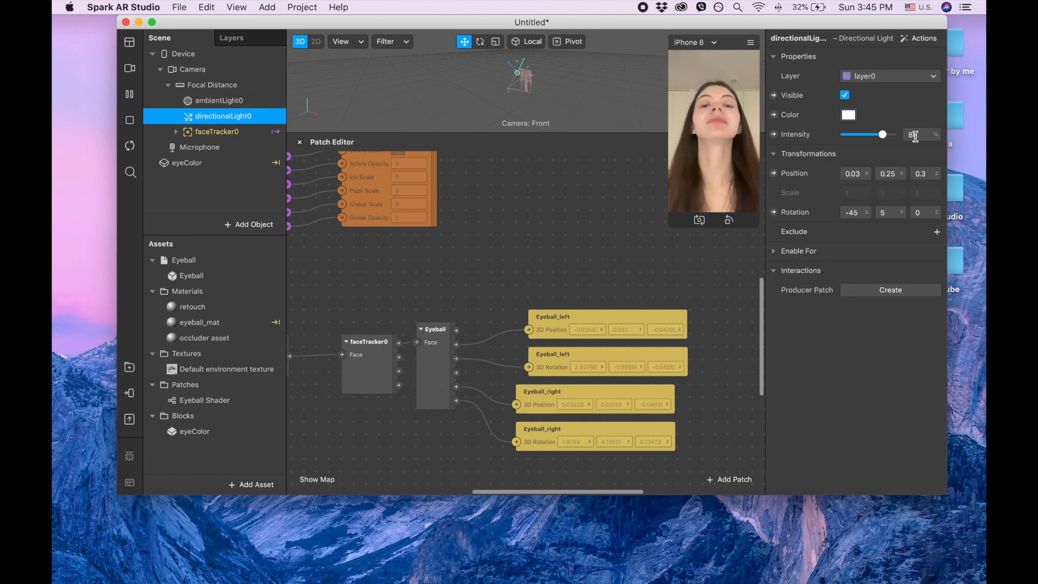
click(913, 135)
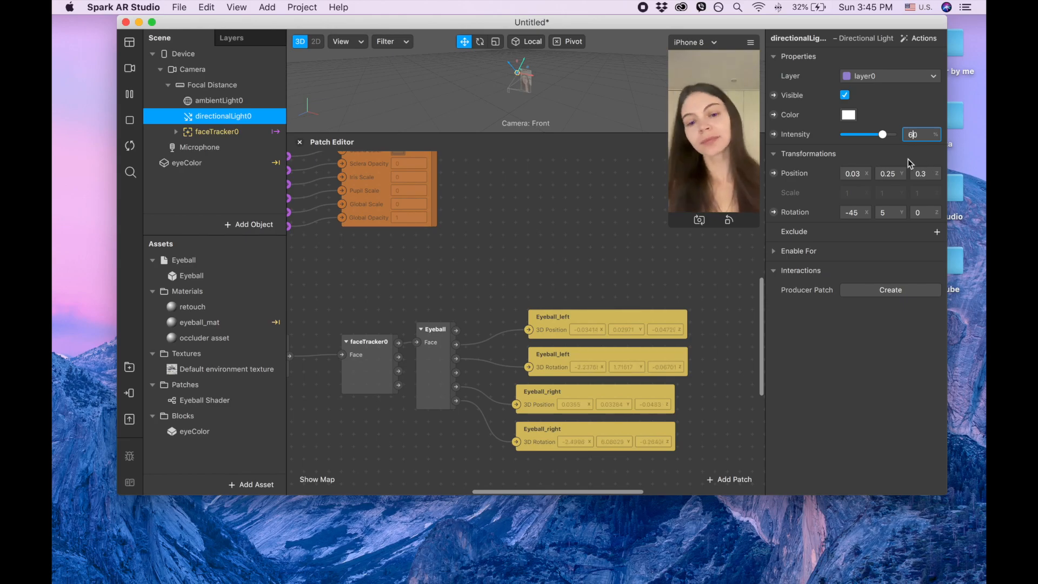
text(6)
Set directionalLight0's rotation to X -22, Y -30 and Z -100.5.
click(856, 212)
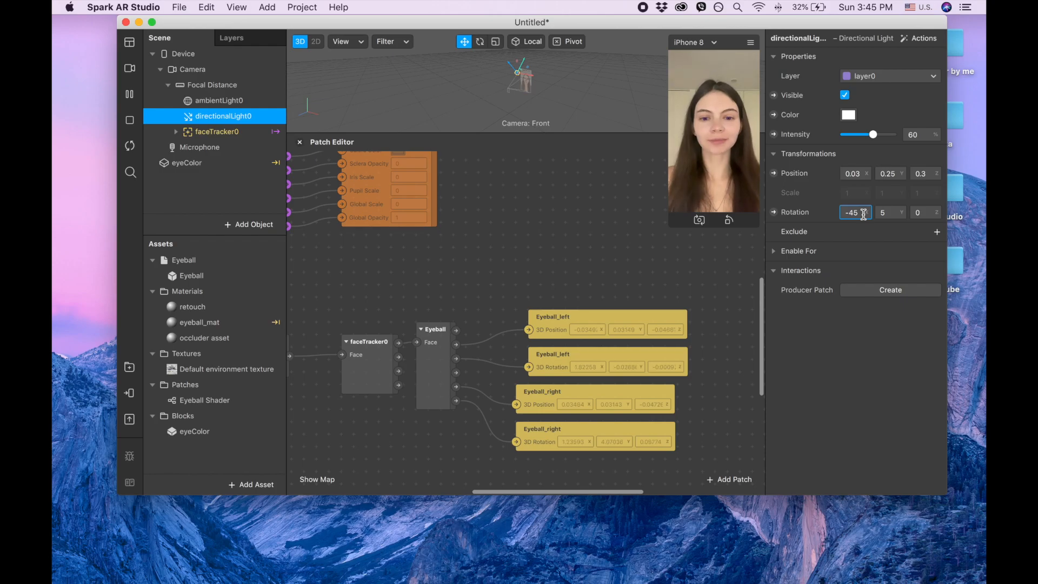
text(-22)
click(894, 213)
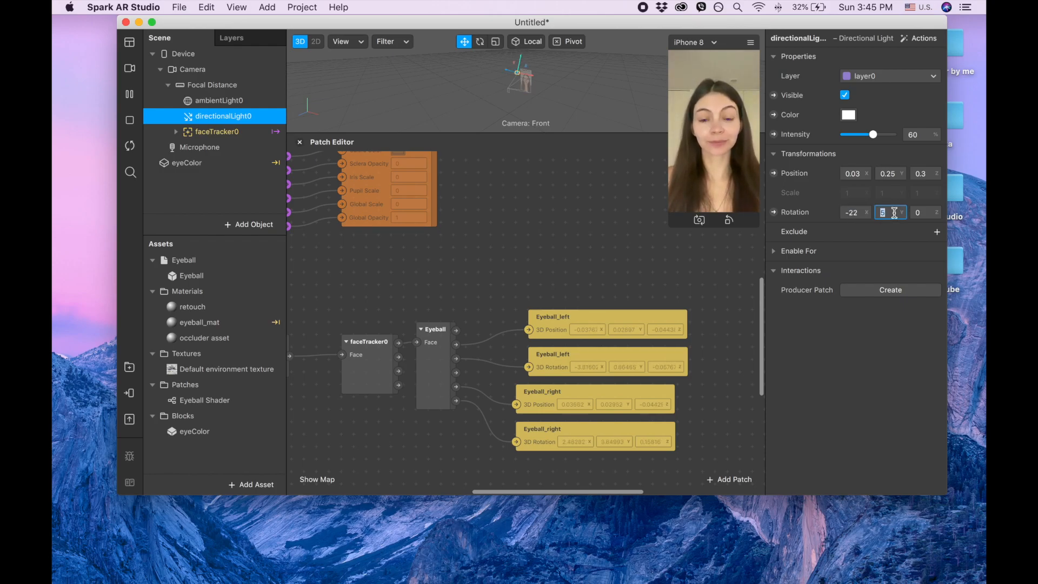
text(-30)
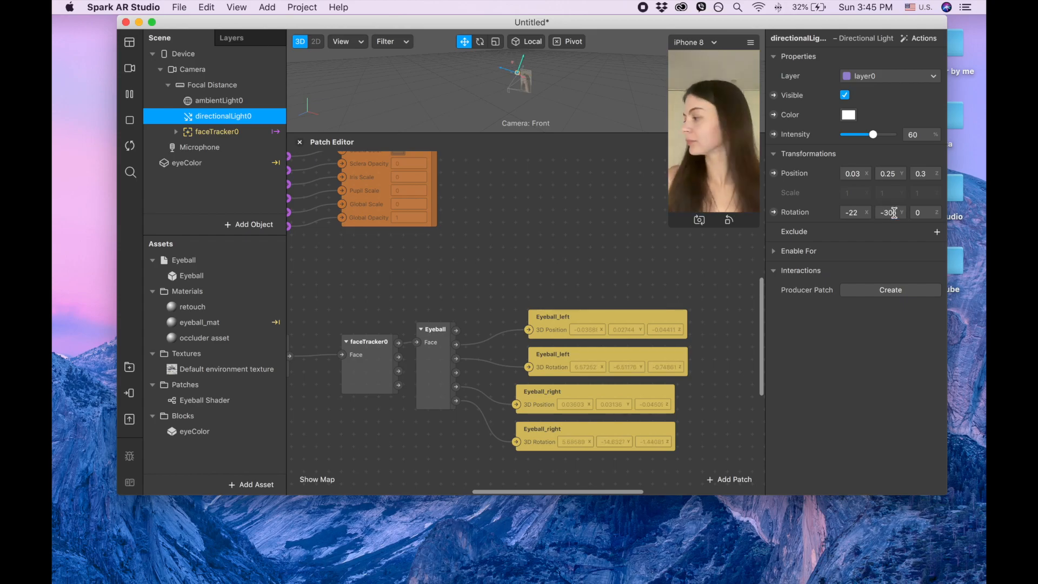
click(924, 213)
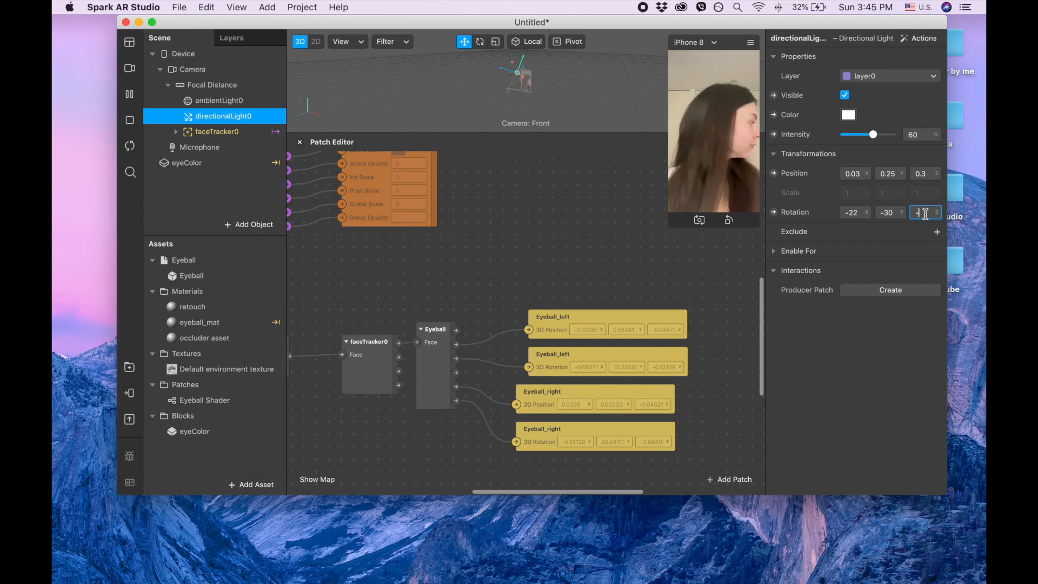
text(-100)
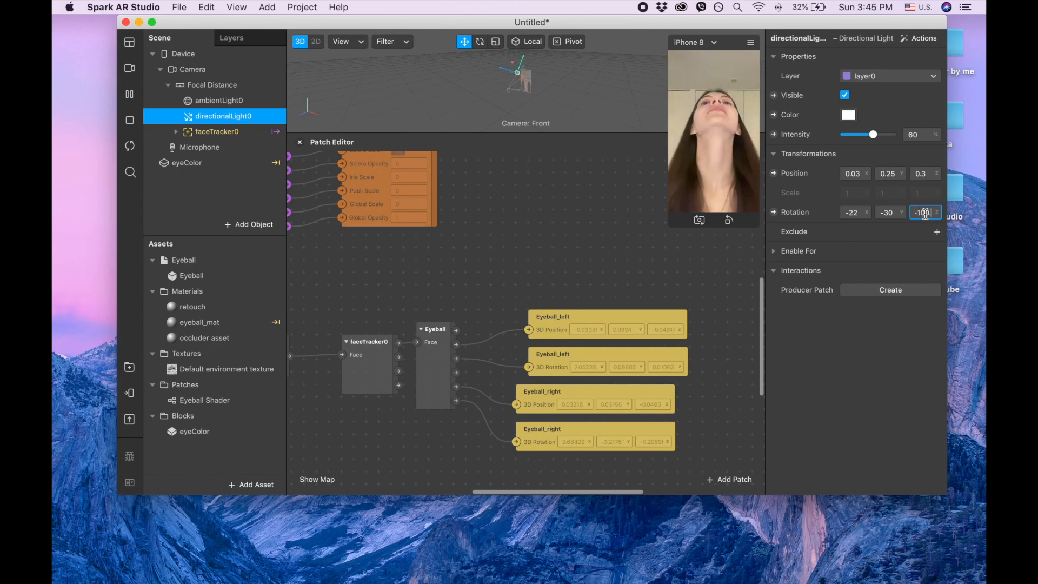
key(Return)
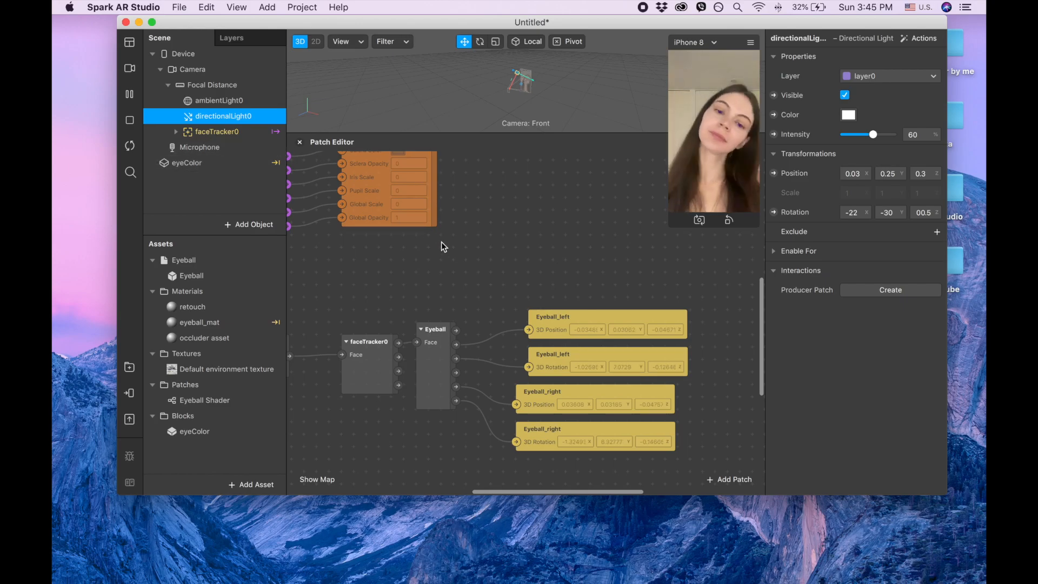
Set Iris Color A of the eyeColor block to the hex color 0C55C4.
scroll(441, 242, up, 3)
scroll(441, 241, up, 5)
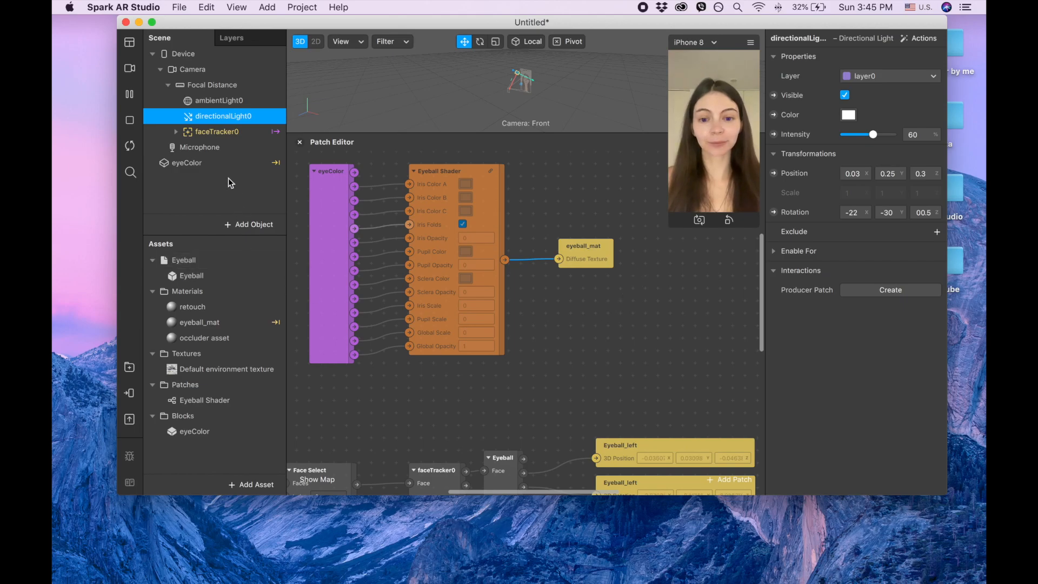
click(185, 164)
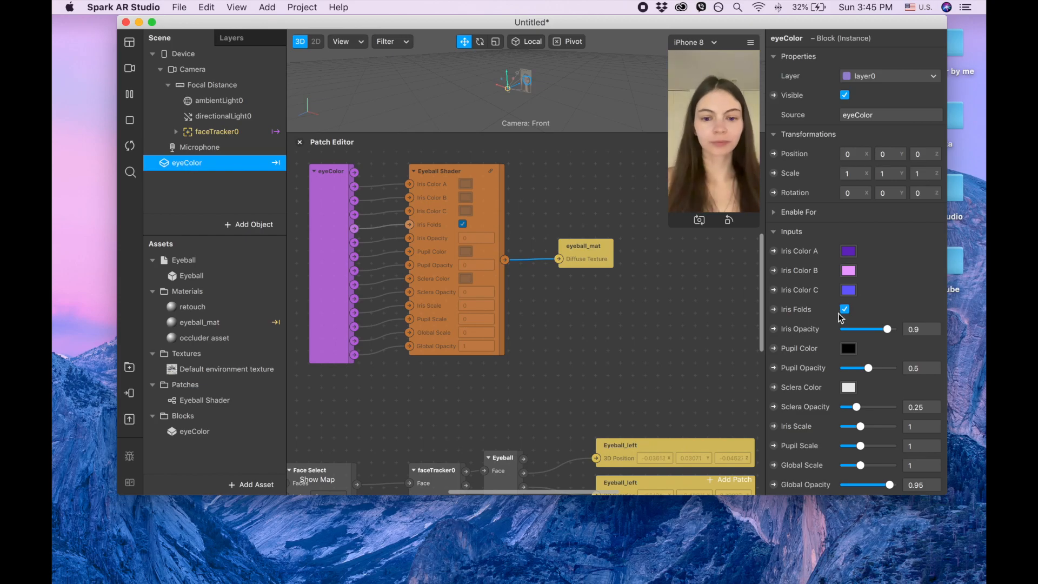
scroll(841, 318, down, 3)
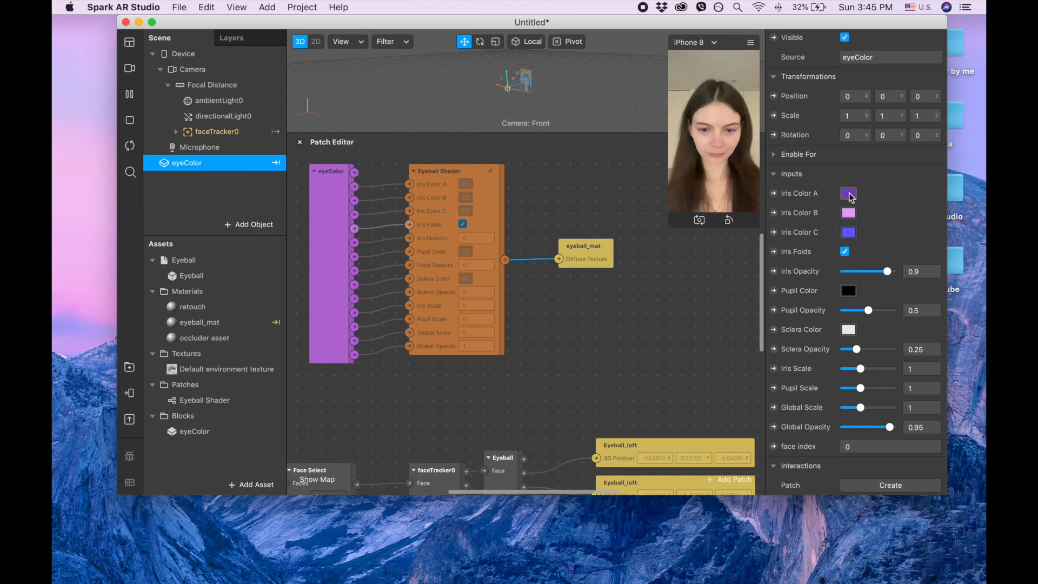
click(849, 193)
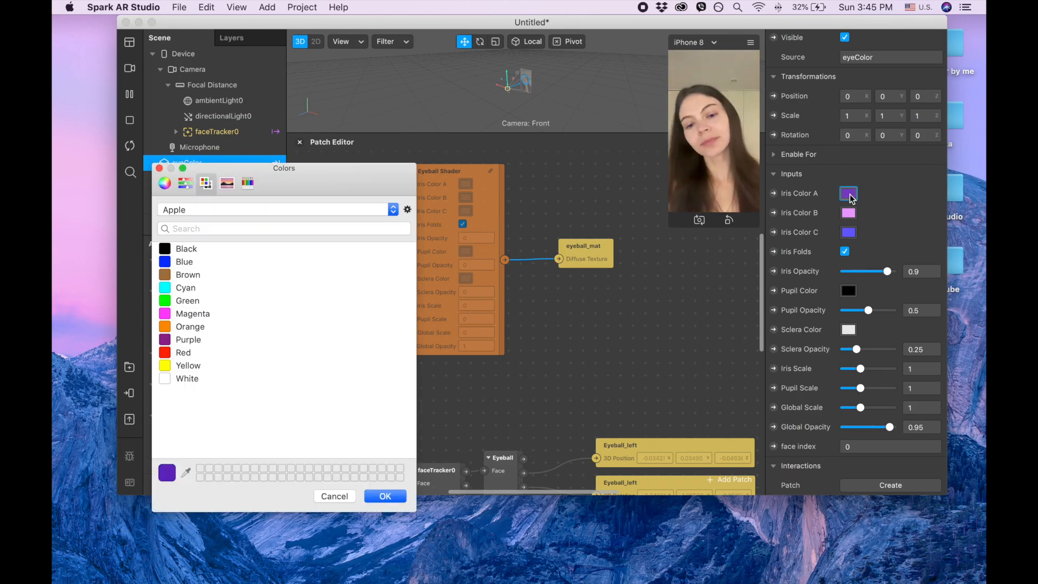
click(186, 184)
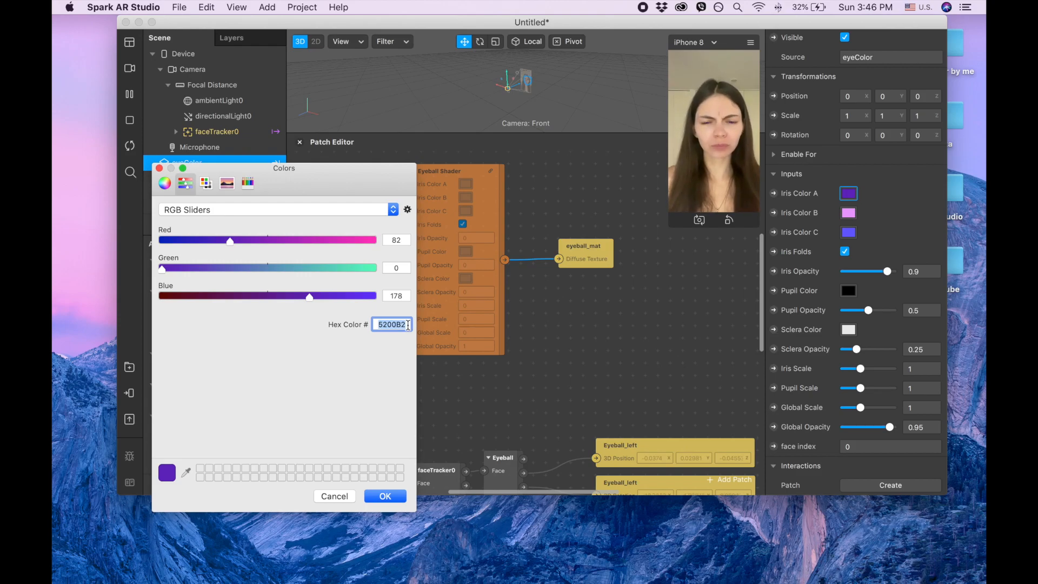
text(0C)
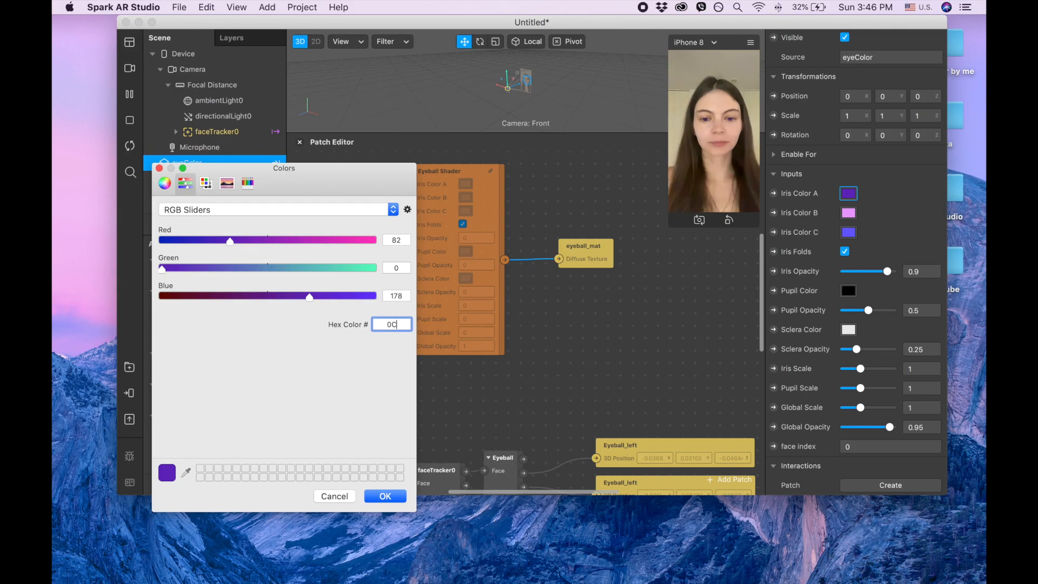
text(55)
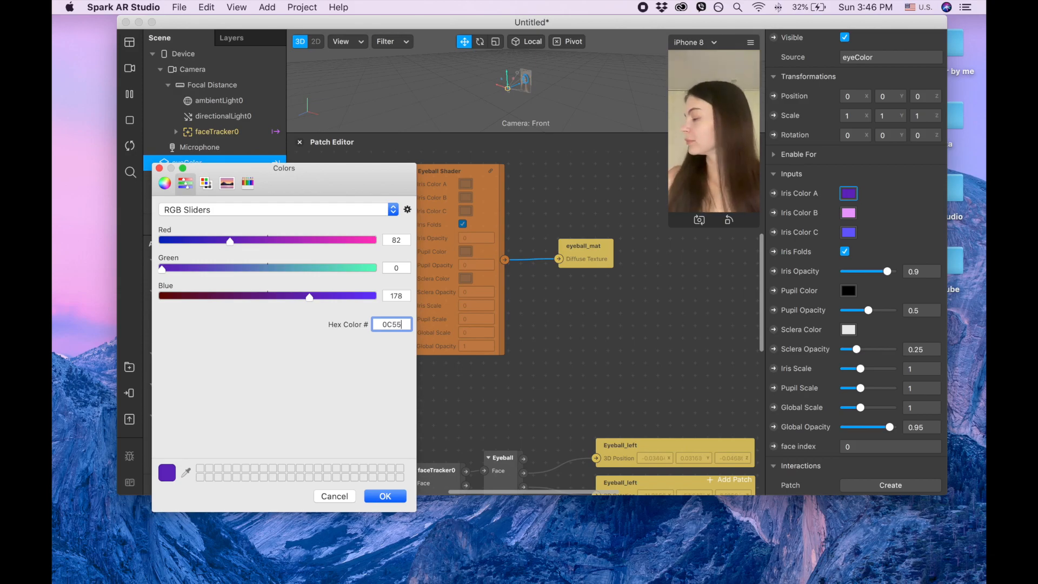
text(C4)
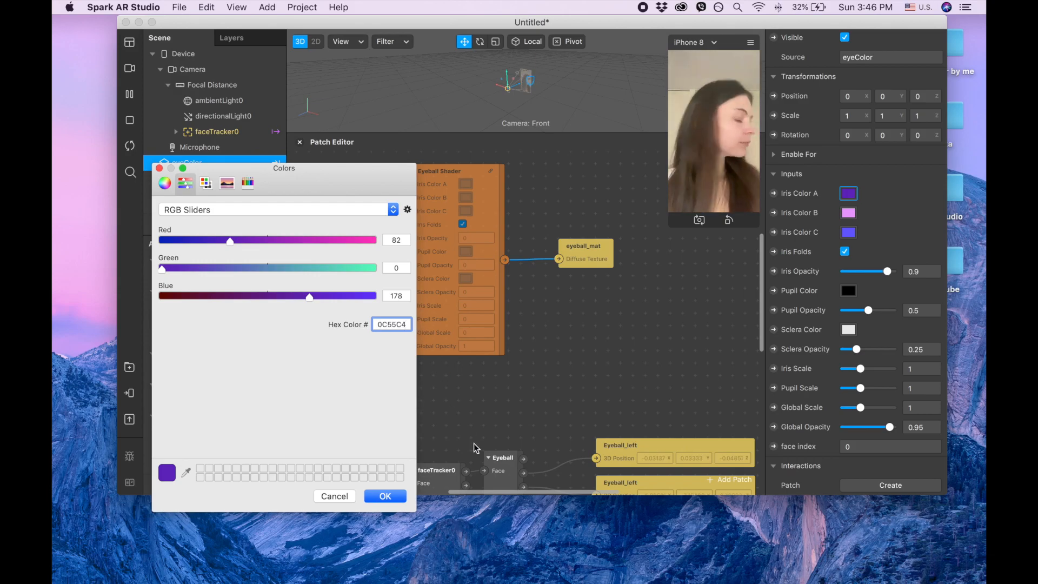
click(385, 497)
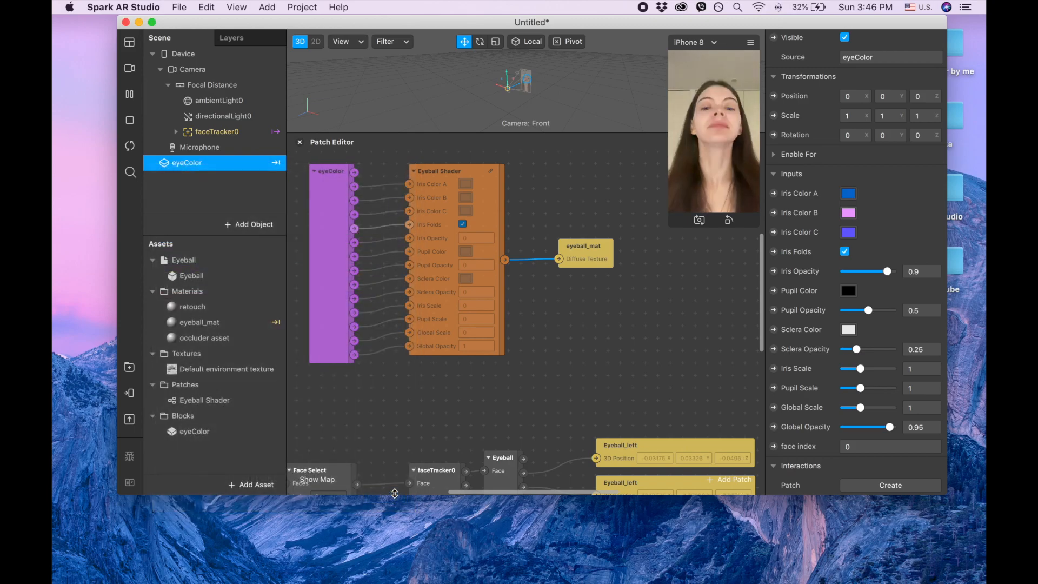
Set the eyeColor block's Iris Color B to the hex color 7DC3E7.
click(848, 213)
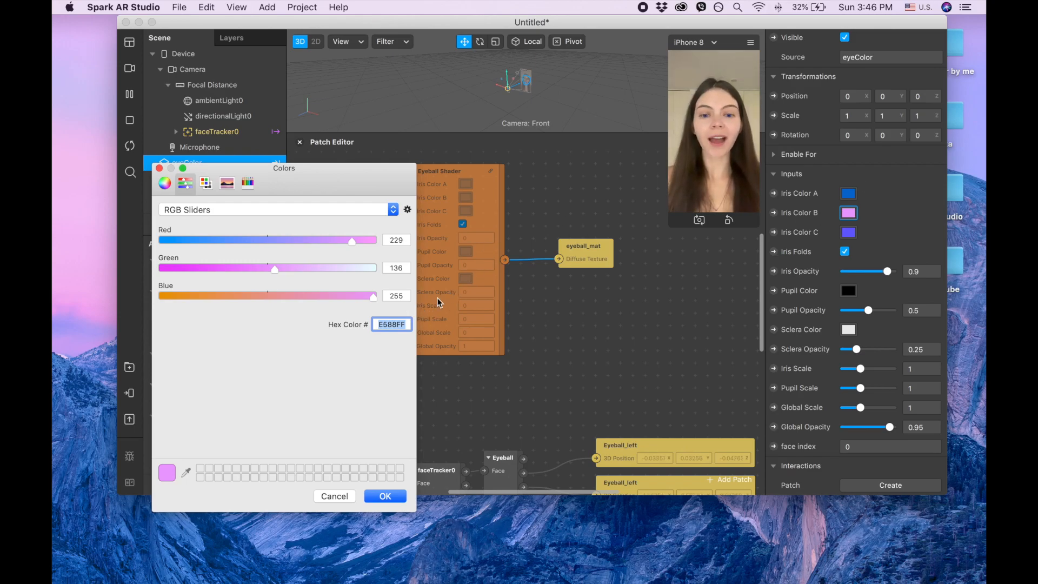
double_click(409, 326)
key(BackSpace)
text(7DC)
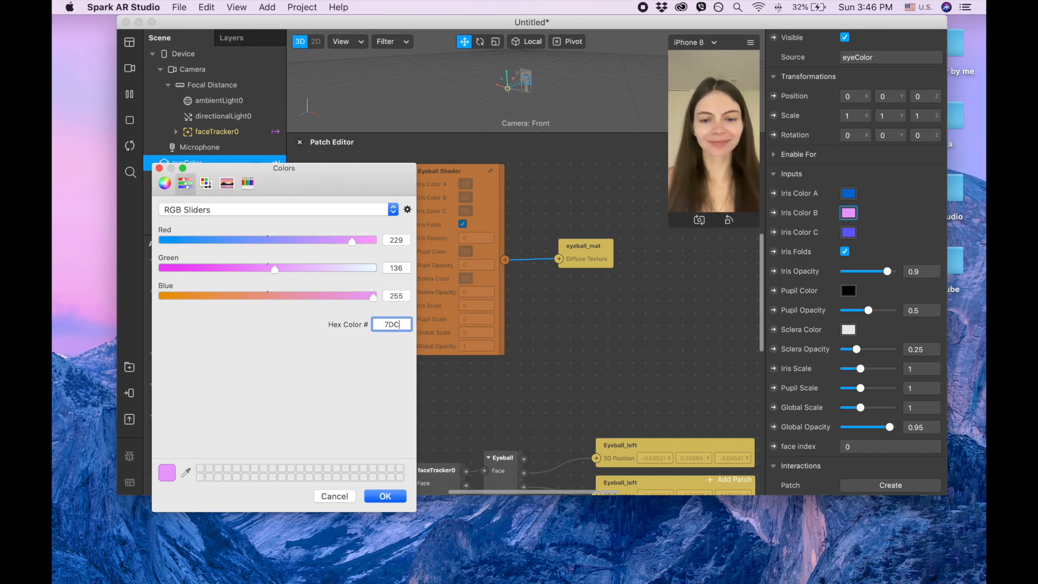
text(3)
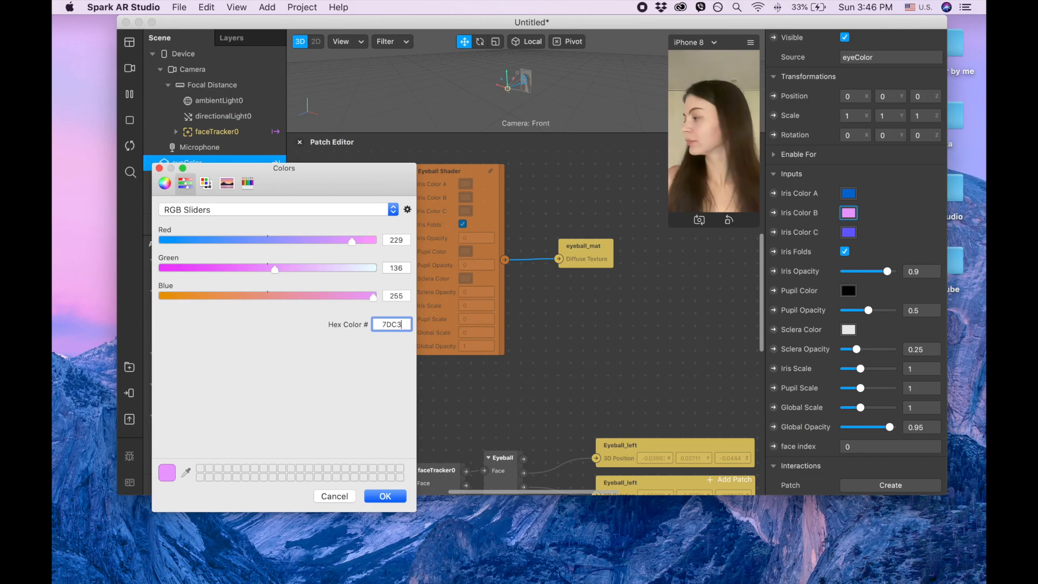
text(E)
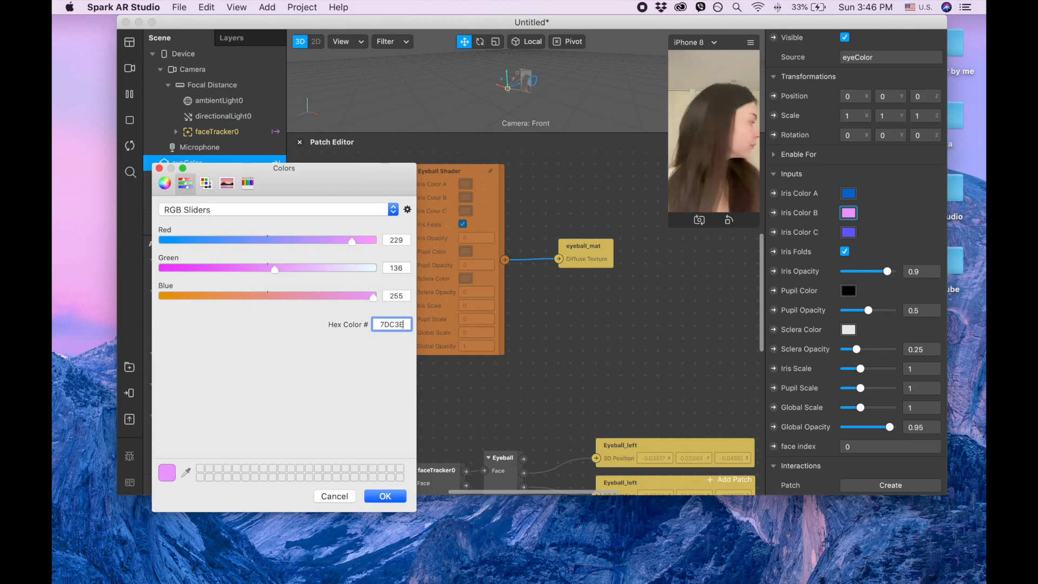
text(7)
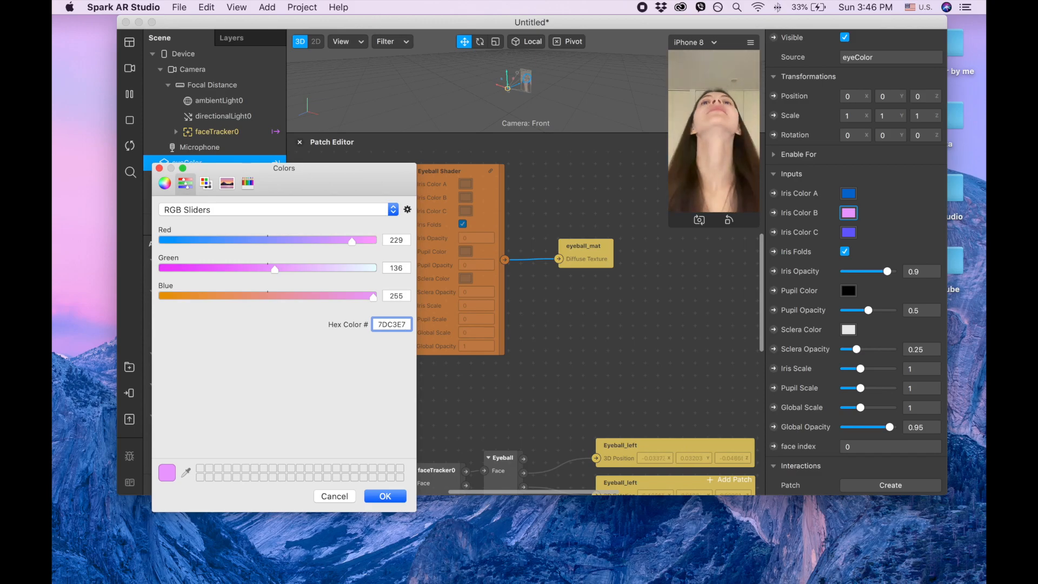
click(385, 495)
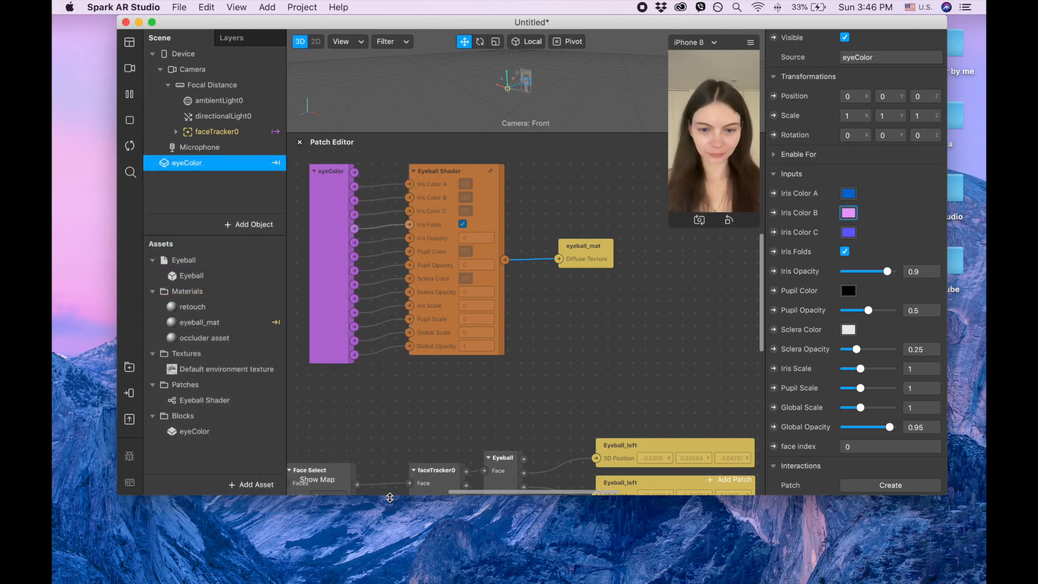
Set the eyeColor block's Iris Color C to the hex color A8D5D6 and its Iris Opacity to 0.82.
click(849, 232)
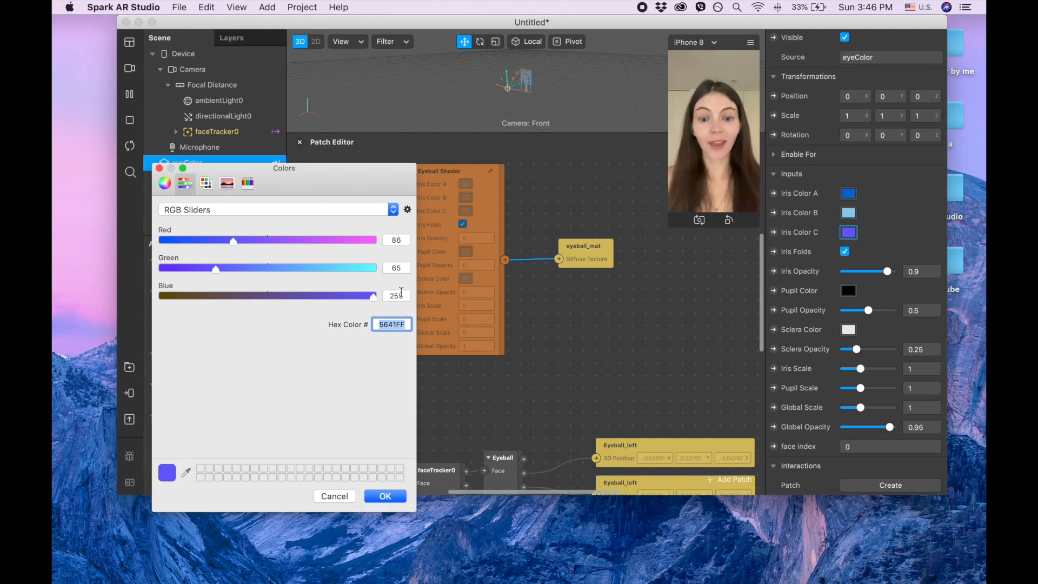
text(A)
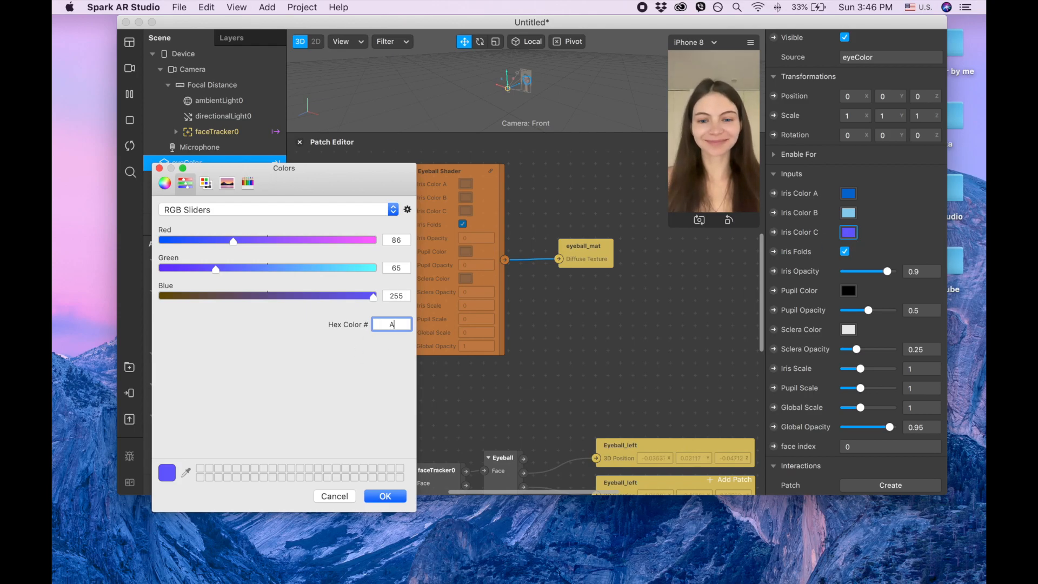
text(8D5)
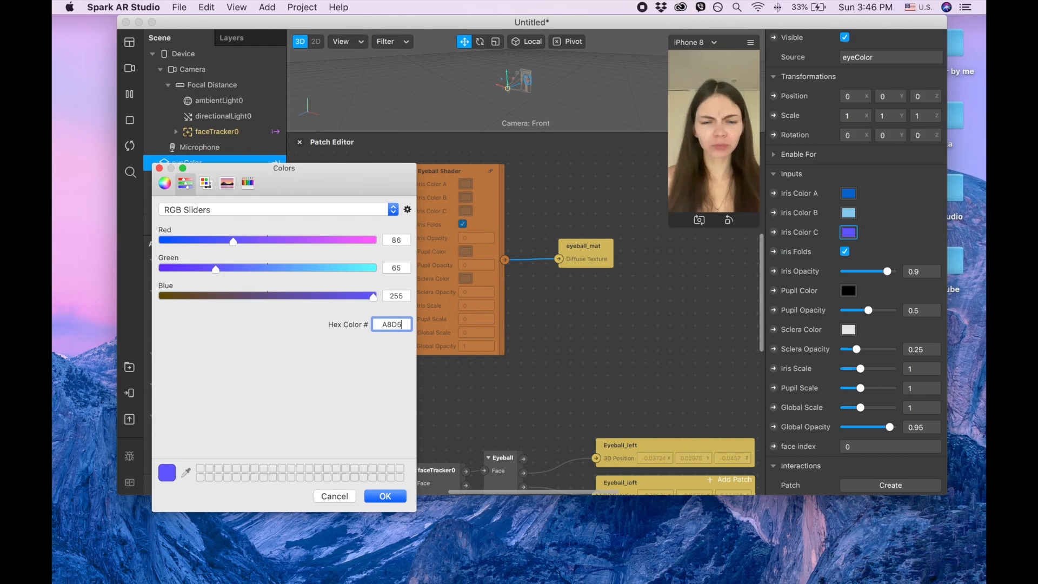
text(D)
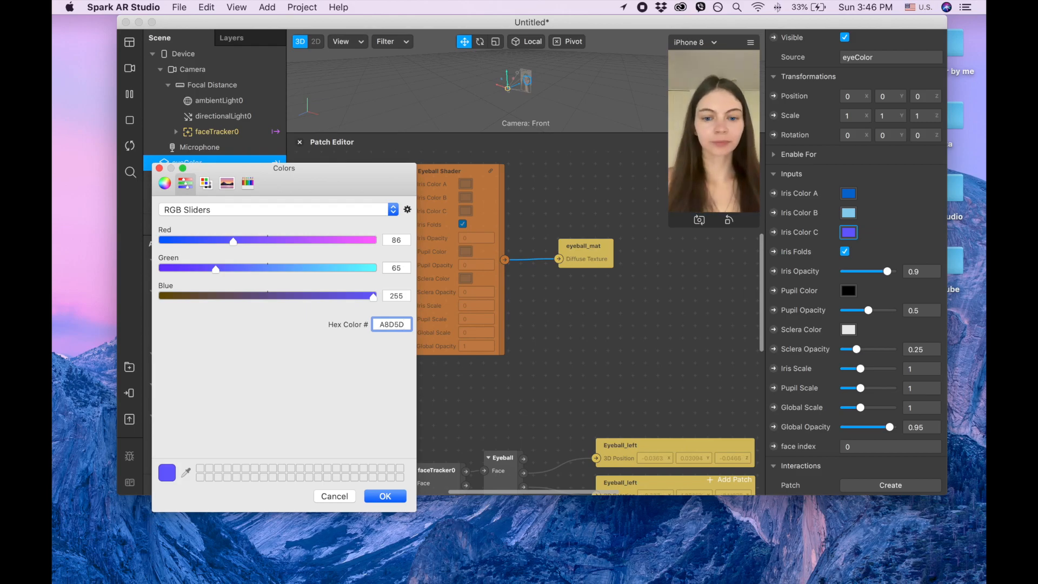
text(6)
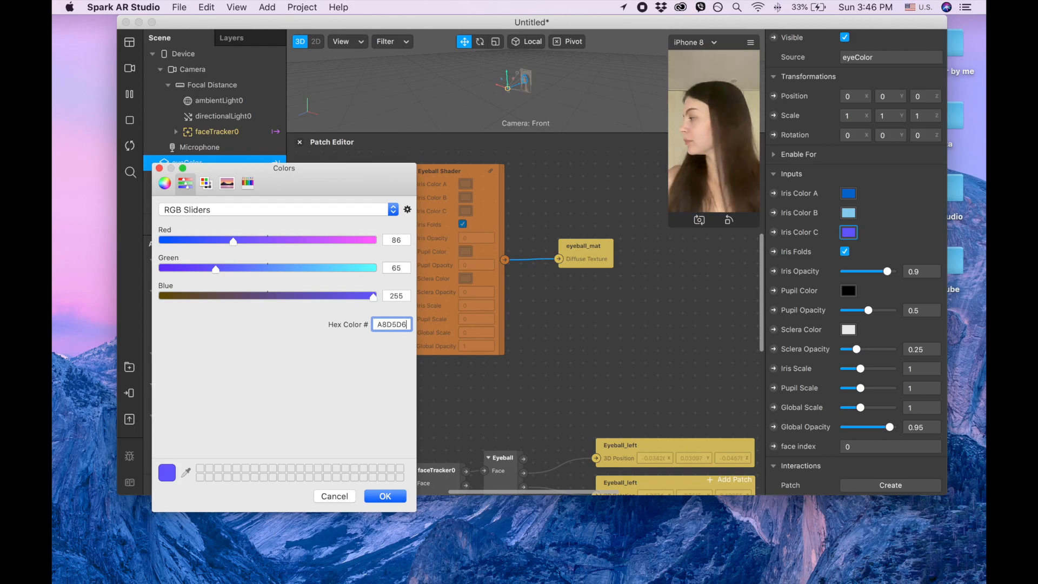
click(385, 496)
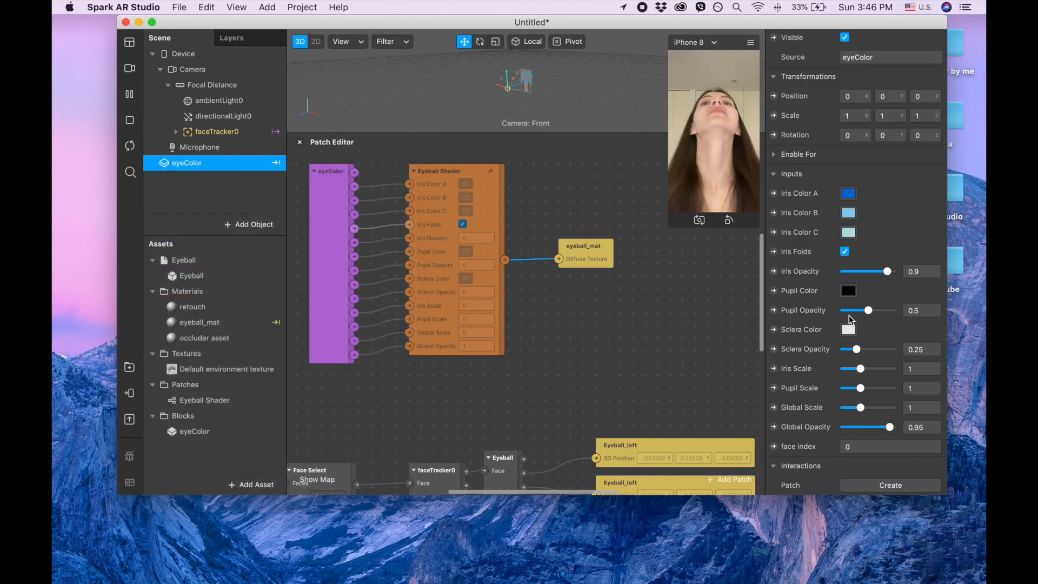
click(925, 272)
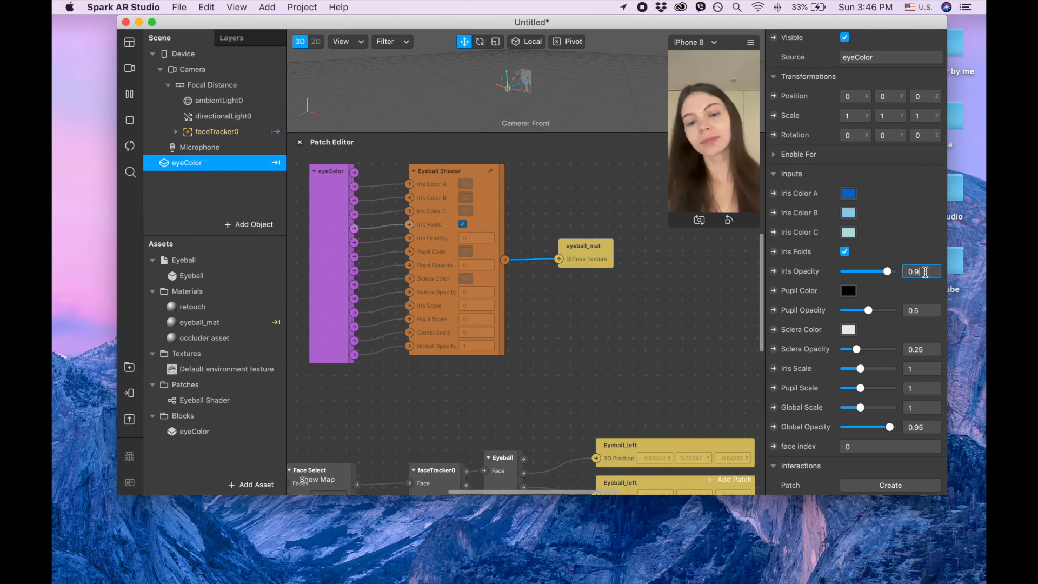
key(BackSpace)
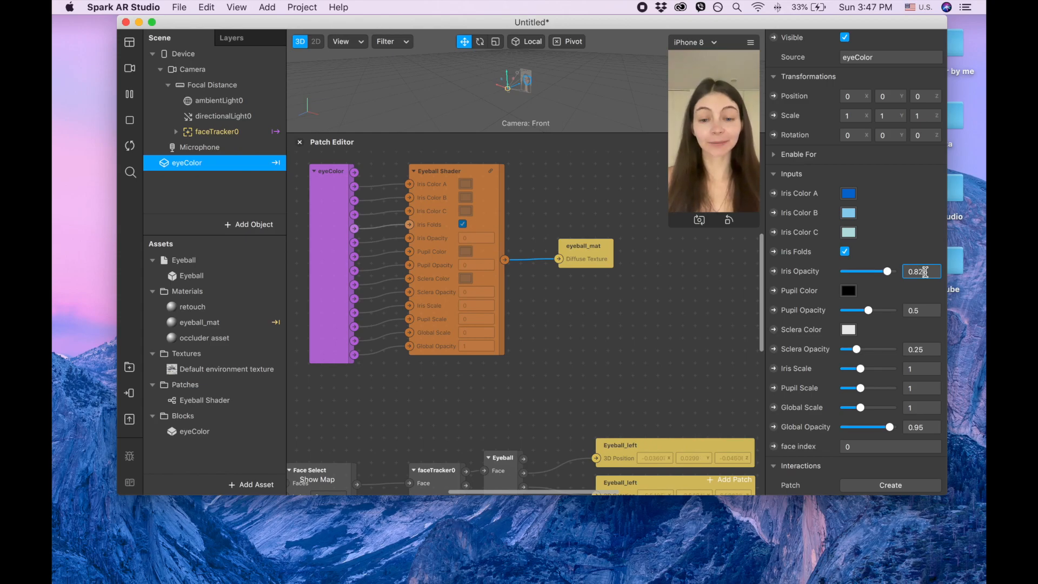
Set the eyeColor block's Pupil Color to the hex color 030102 and its Pupil Scale to 0.6.
click(849, 290)
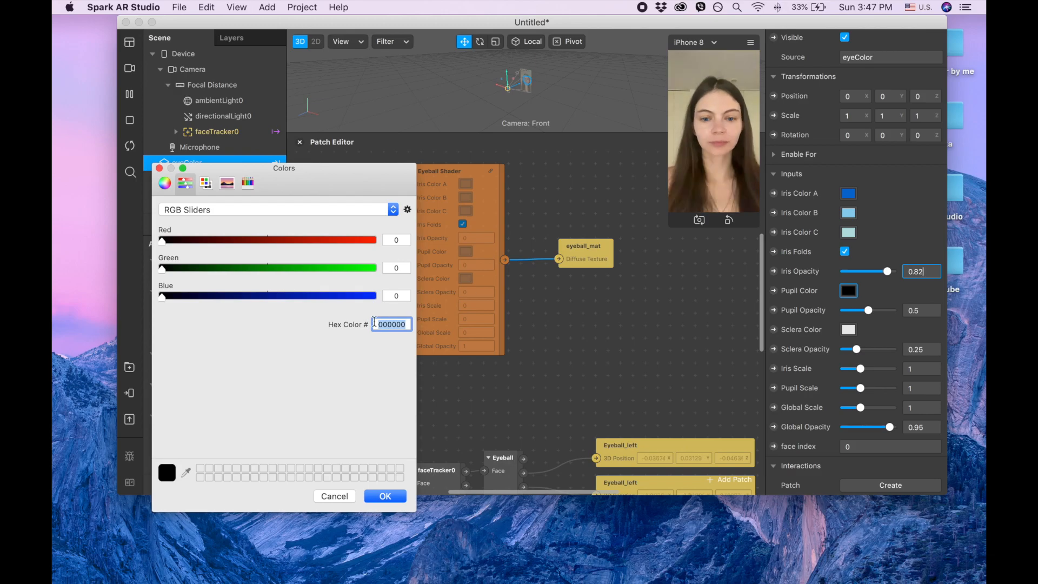
double_click(408, 324)
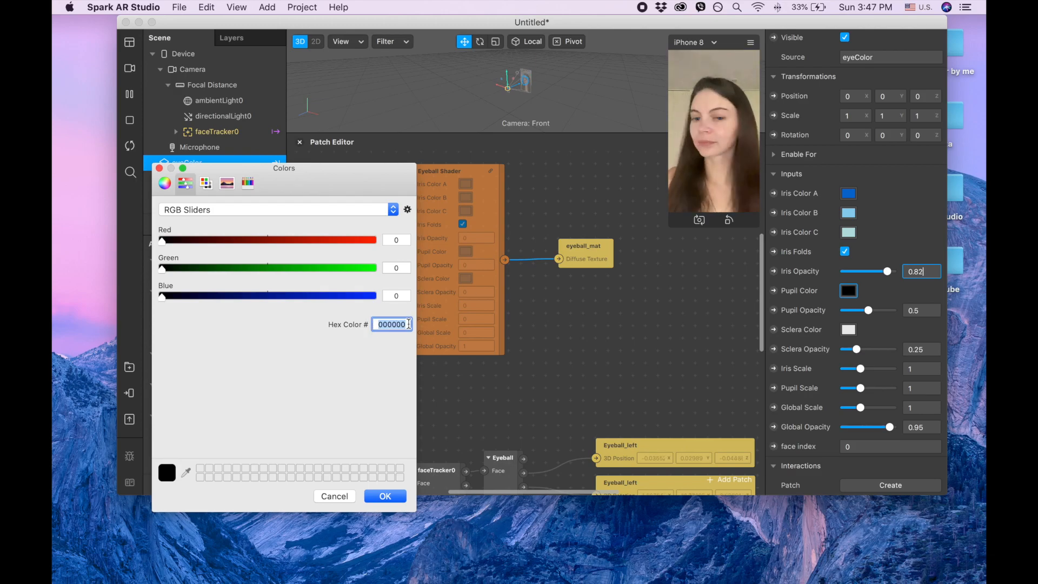
text(03)
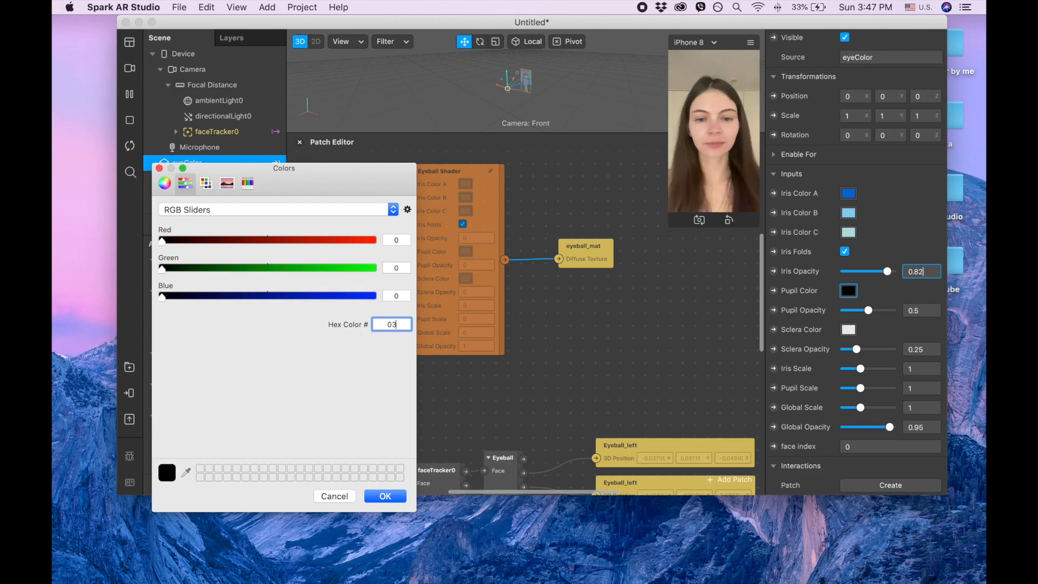
text(0102)
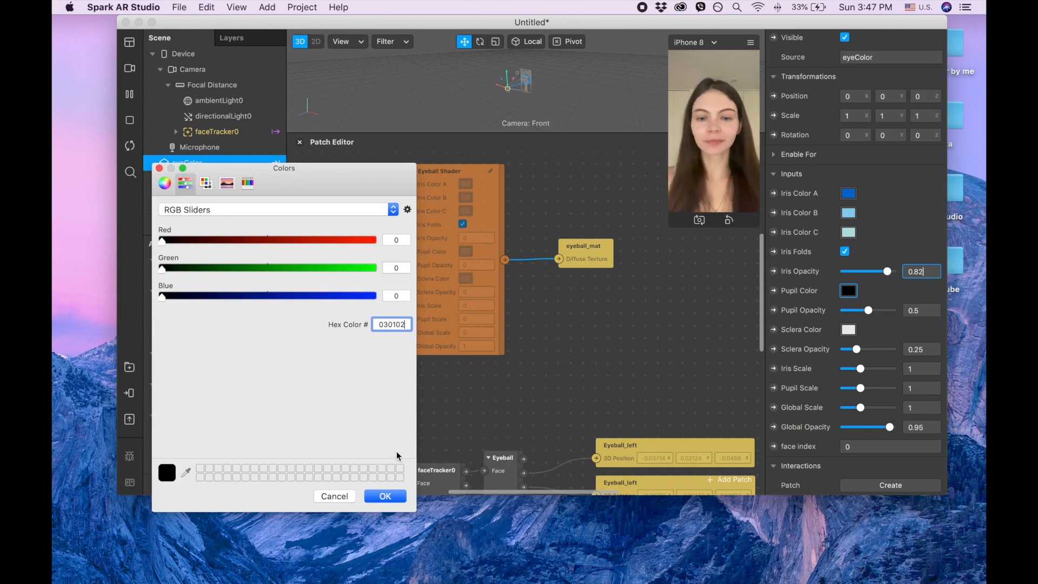
click(386, 496)
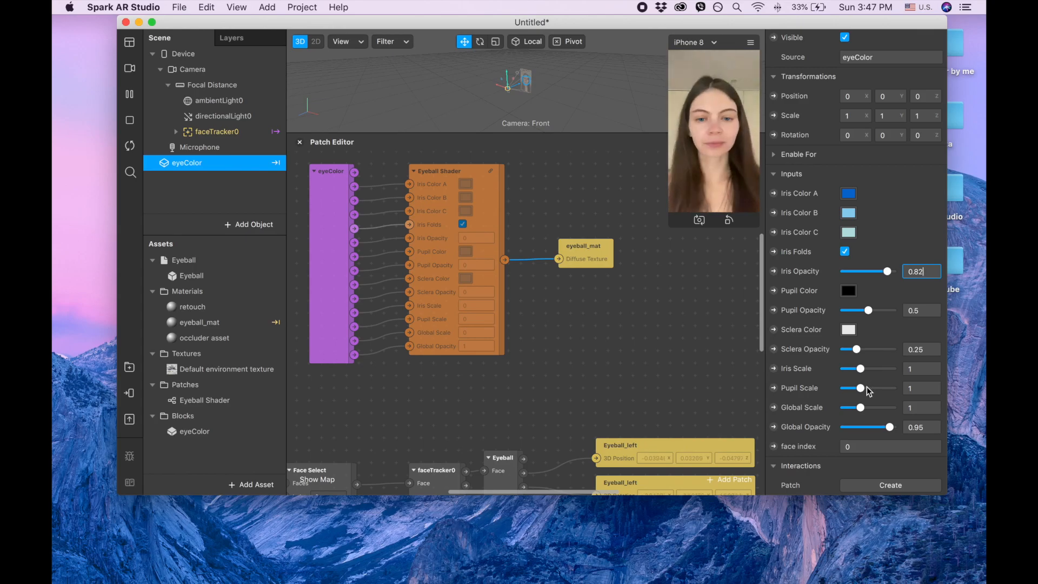
click(913, 387)
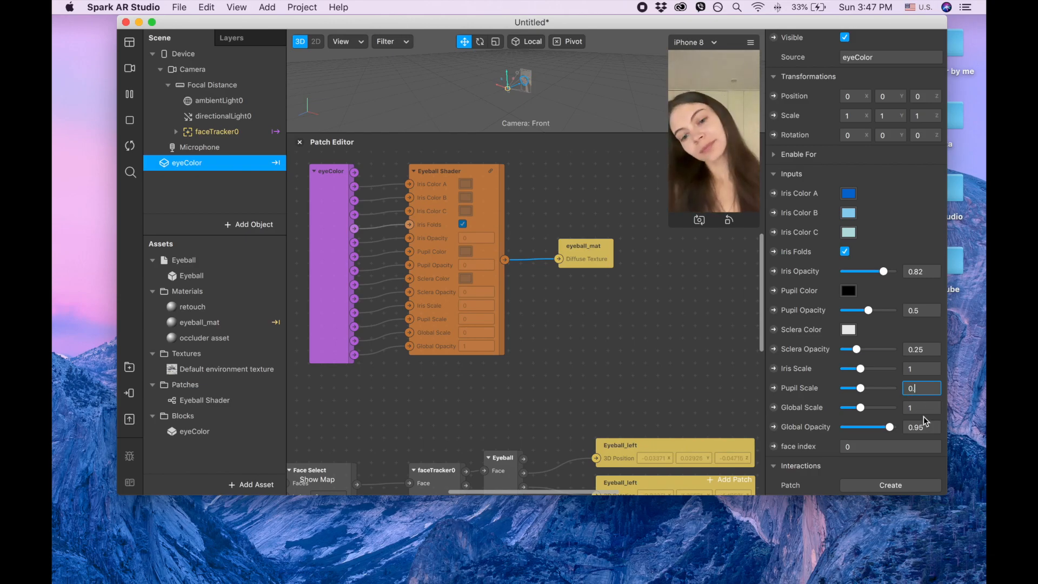
key(Return)
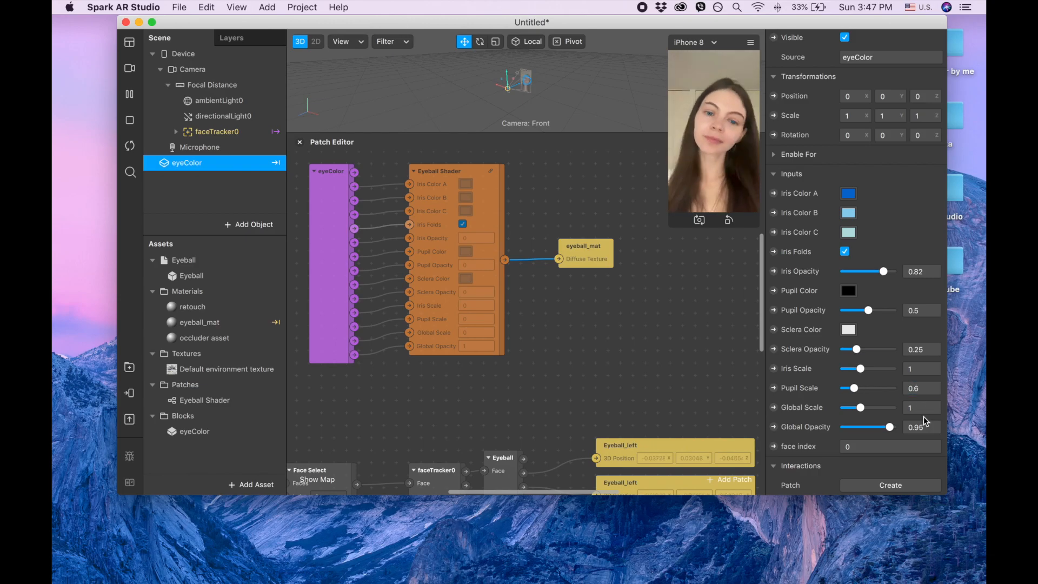